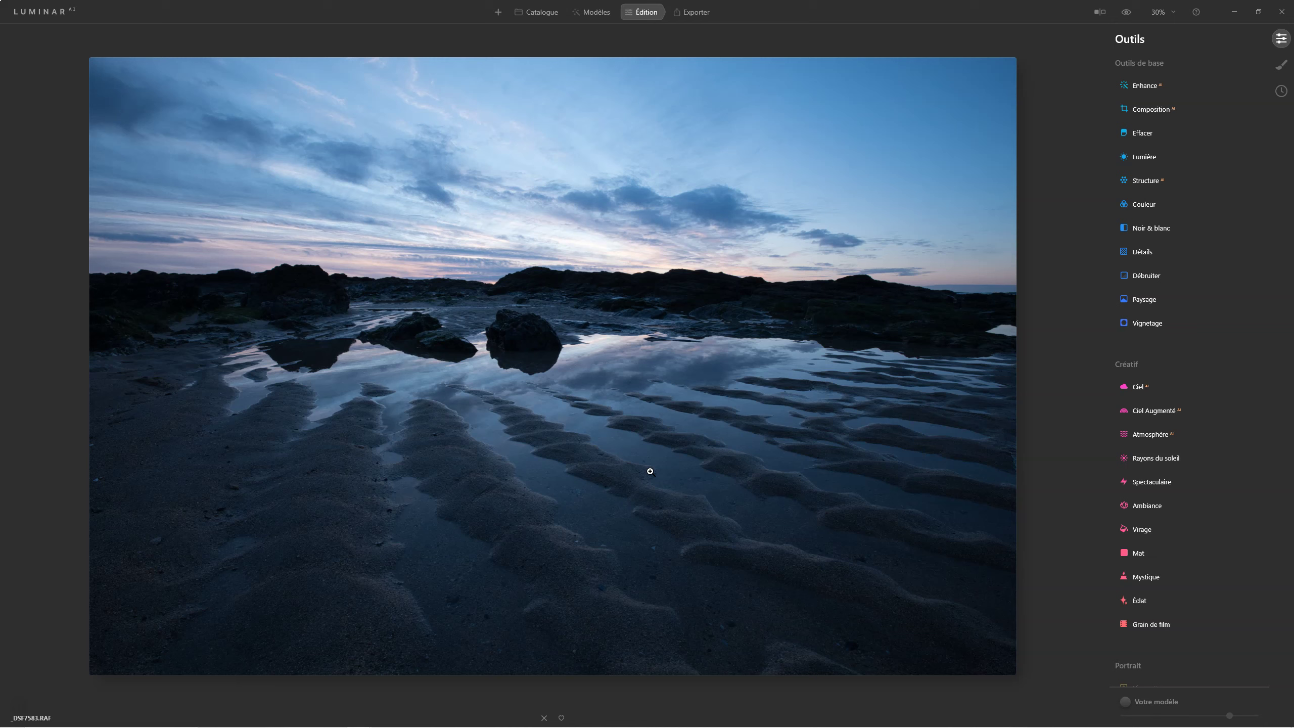
# - Display the histogram over the photo in the editing workspace
pyautogui.click(37, 7)
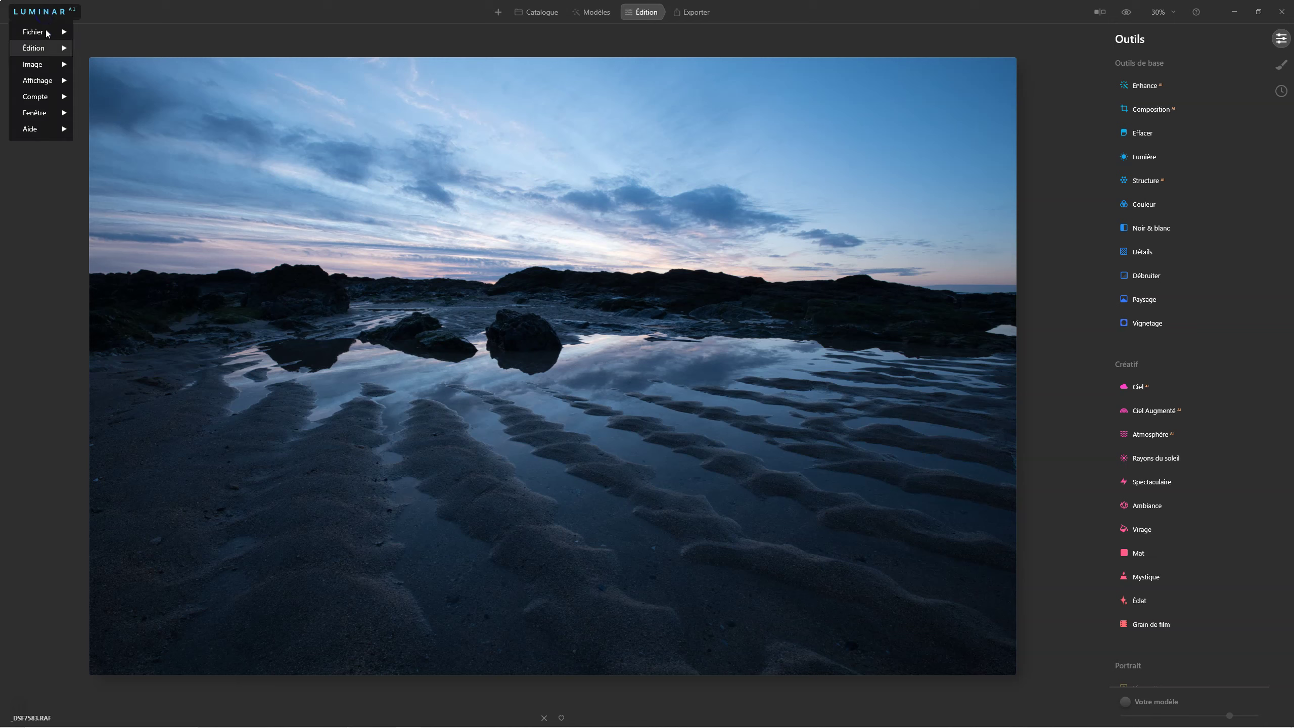
pyautogui.moveTo(40, 118)
pyautogui.click(40, 80)
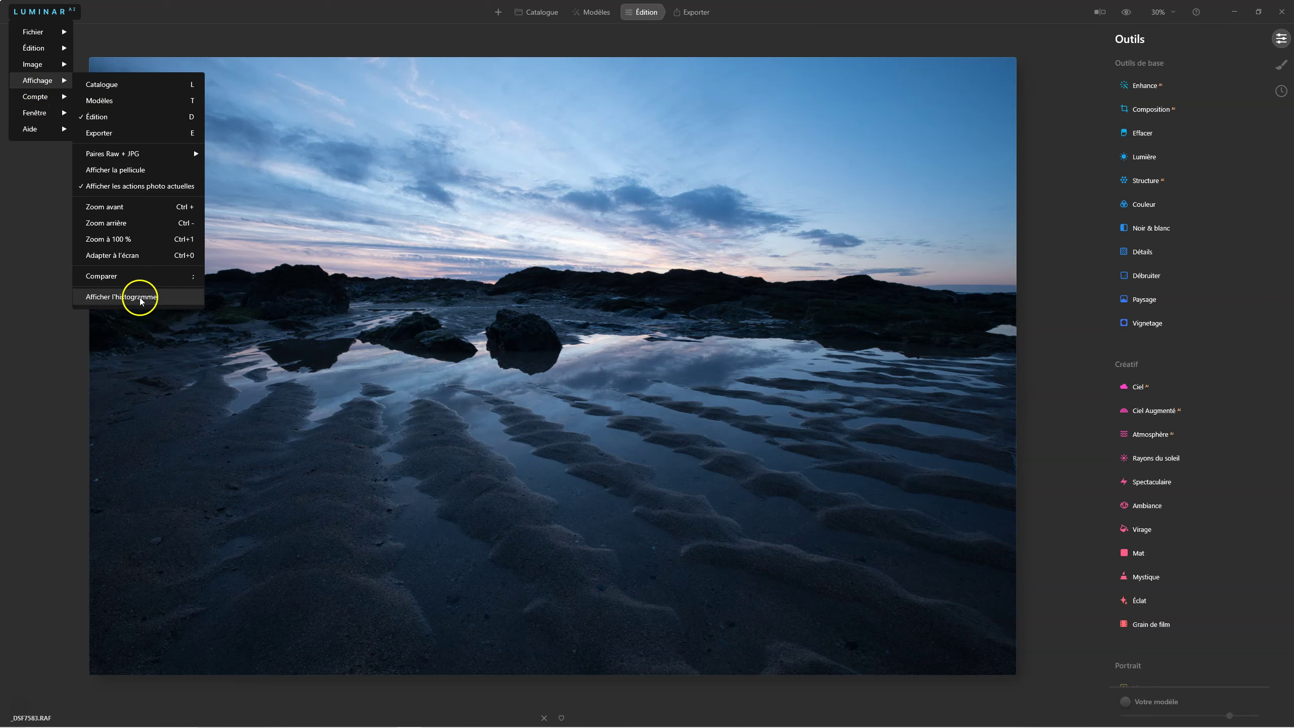
pyautogui.click(136, 296)
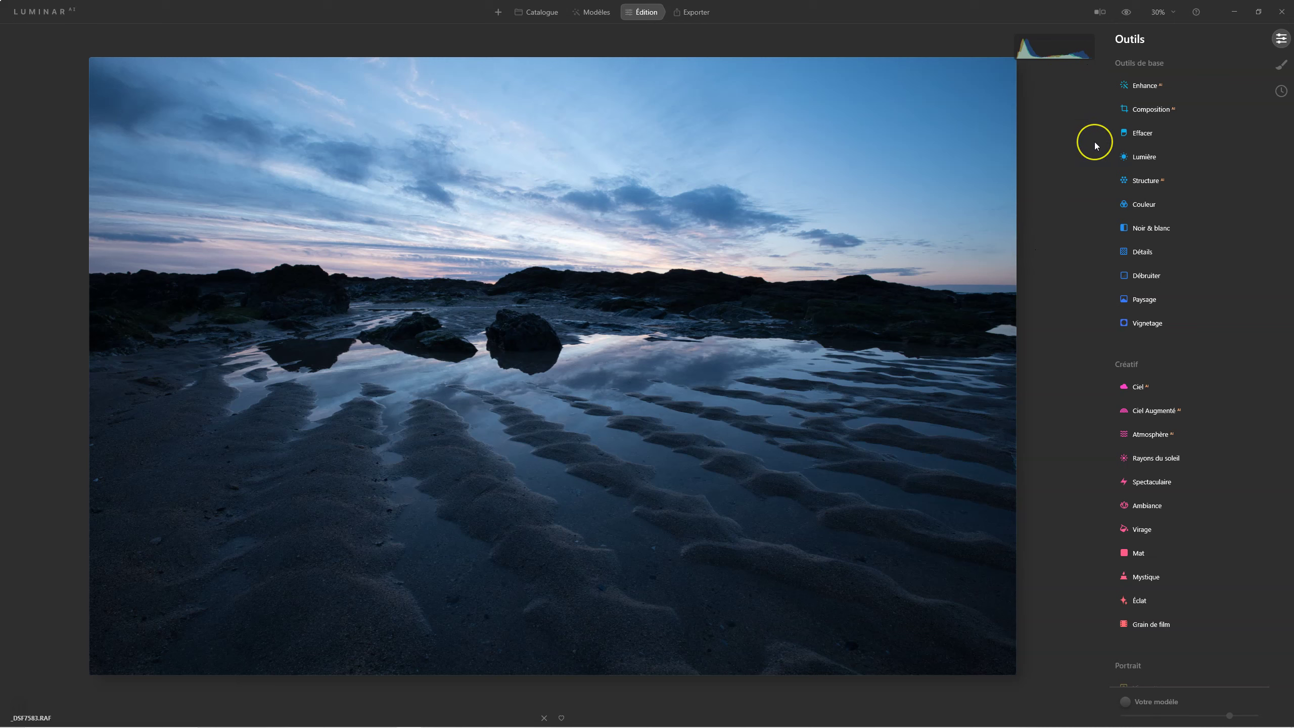
# - Raise the Accent AI amount to 88 in the Enhance AI tool to brighten the whole photo
pyautogui.click(1159, 85)
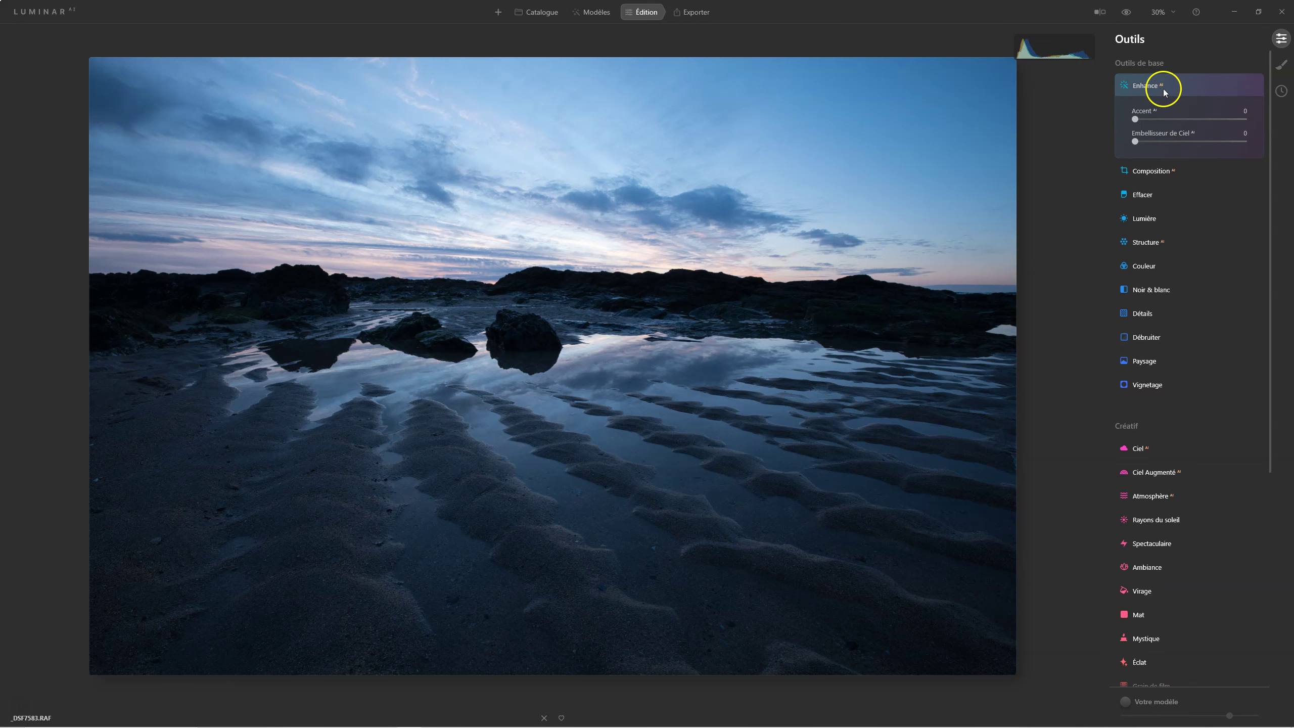
pyautogui.click(1136, 119)
pyautogui.moveTo(1137, 119); pyautogui.dragTo(1230, 120)
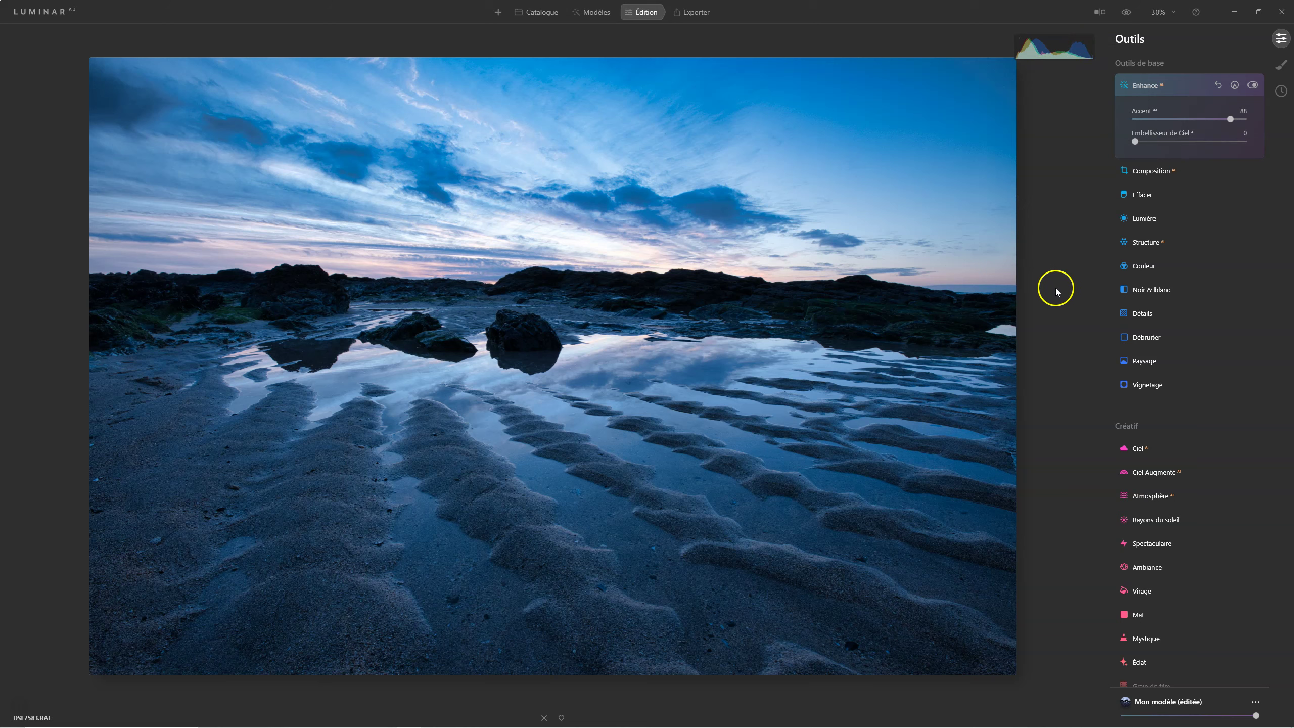
# - Warm the white balance to a temperature of 7697 in the Lumière tool and compare the photo with the original
pyautogui.click(1150, 219)
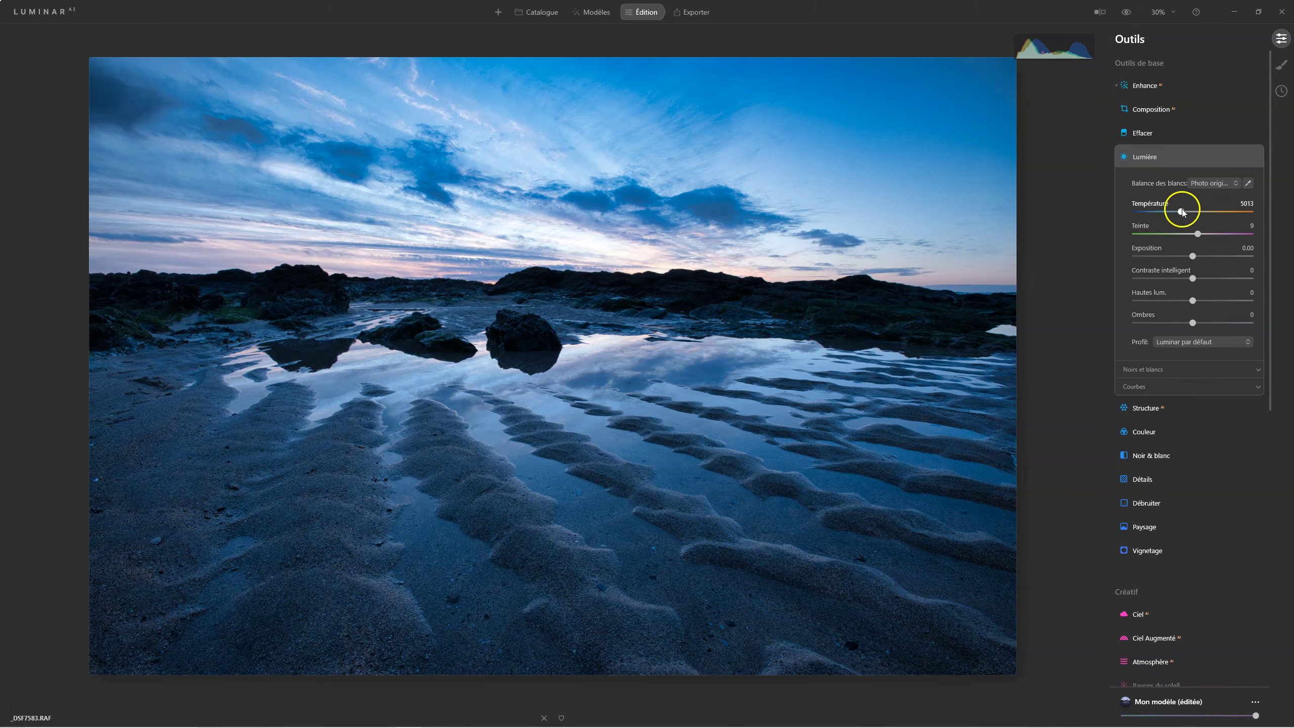
pyautogui.click(1180, 211)
pyautogui.moveTo(1182, 211); pyautogui.dragTo(1195, 213)
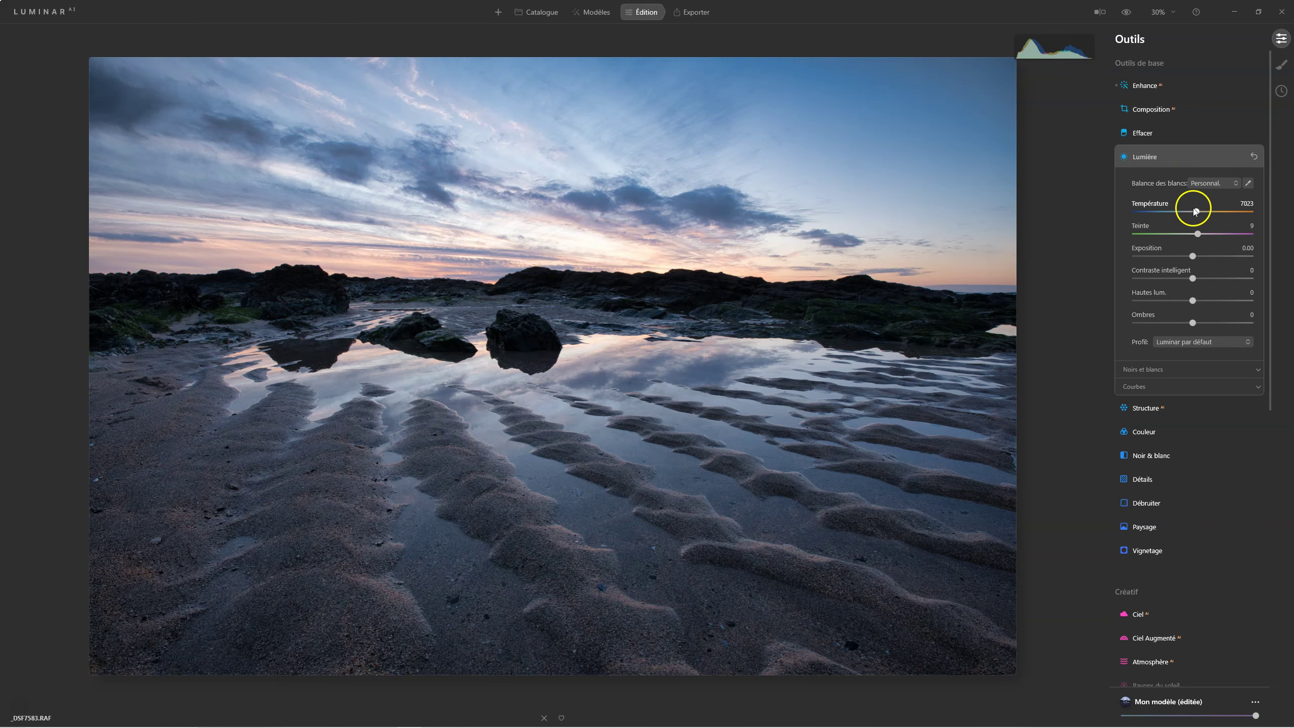
pyautogui.moveTo(1195, 212); pyautogui.dragTo(1200, 213)
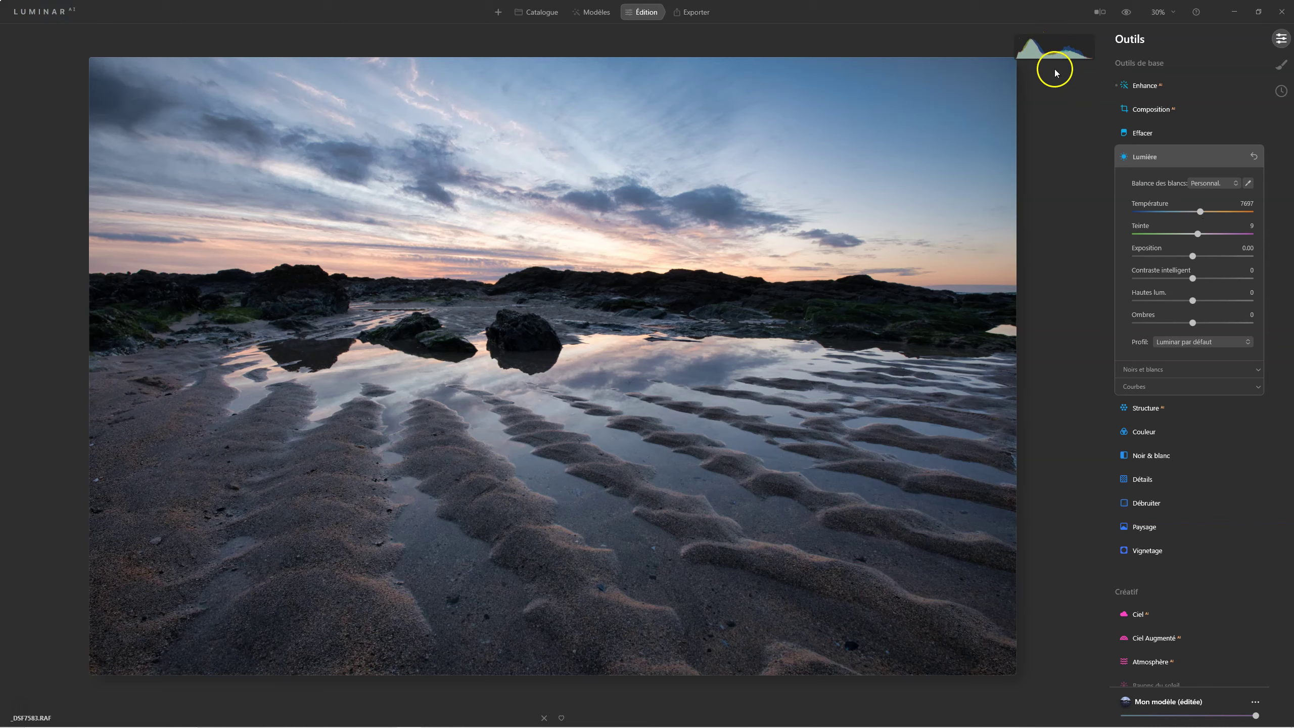
pyautogui.click(1125, 13)
pyautogui.click(1126, 15)
pyautogui.click(1142, 157)
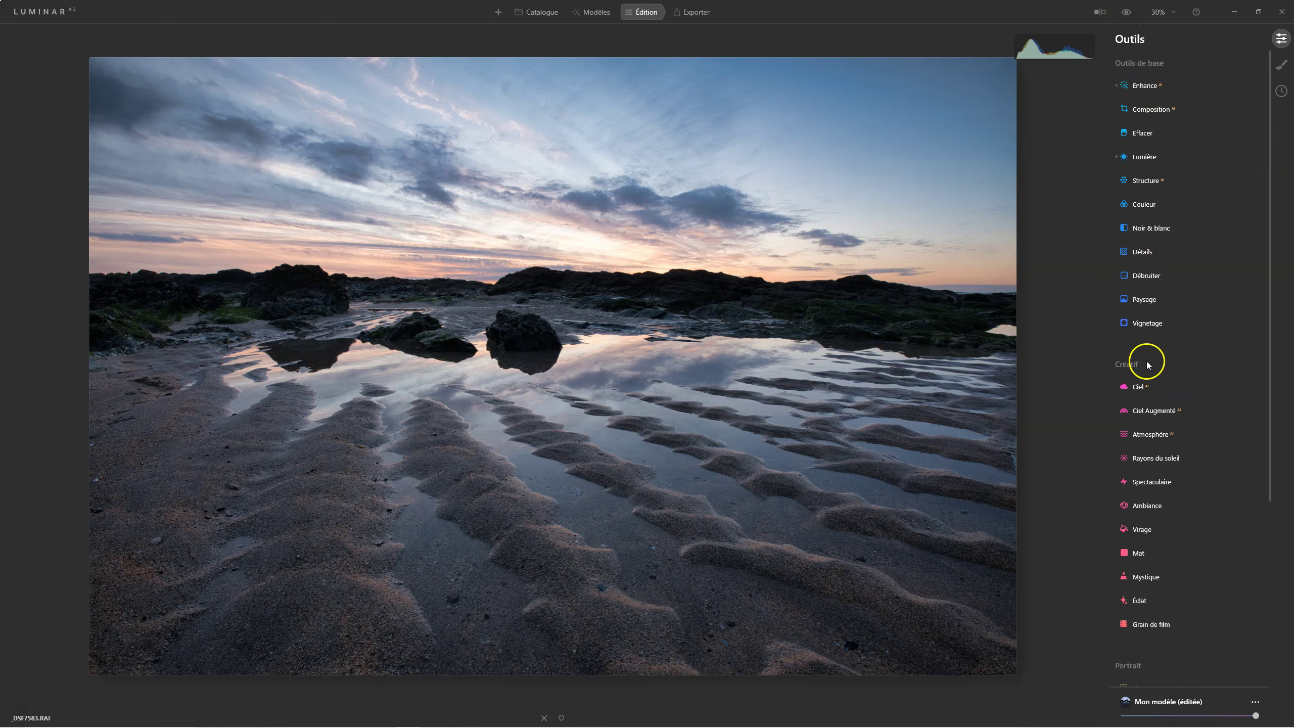
# - Reduce the blue (Bleu) saturation to -46 in the HSL settings of the Couleur tool and compare before and after
pyautogui.click(1143, 204)
pyautogui.click(1130, 307)
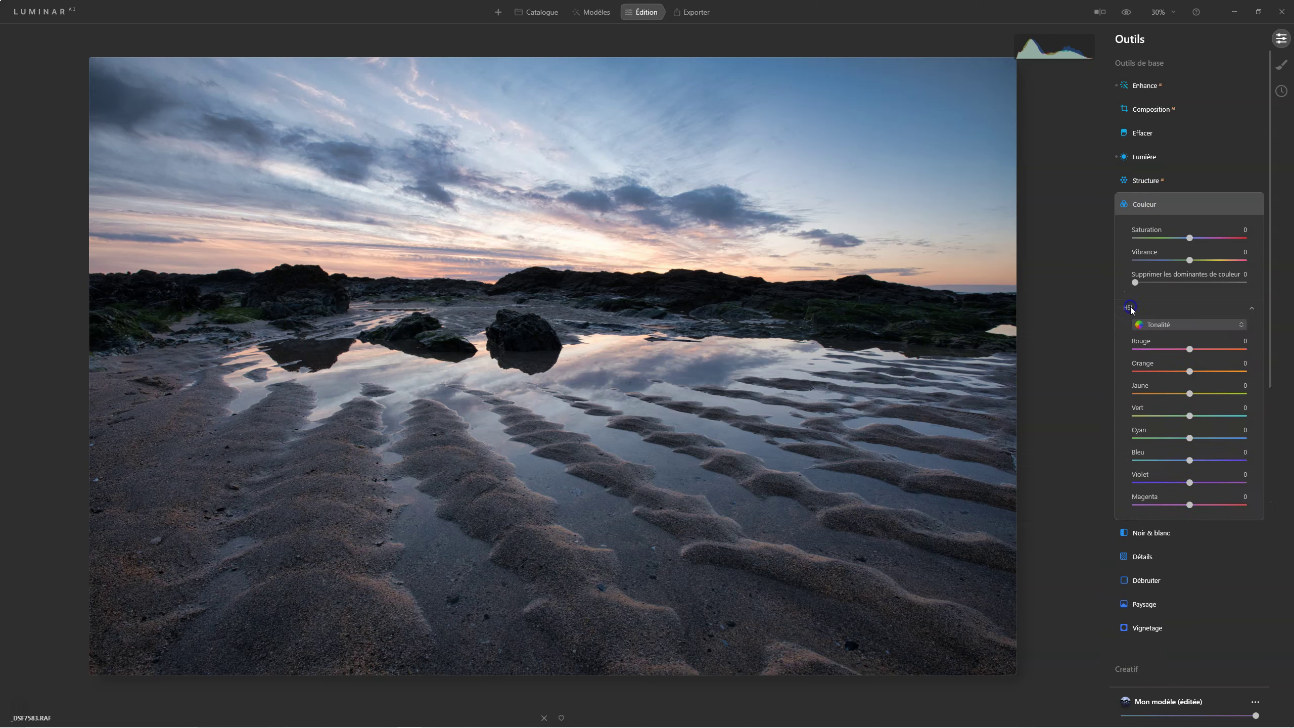
pyautogui.click(1161, 326)
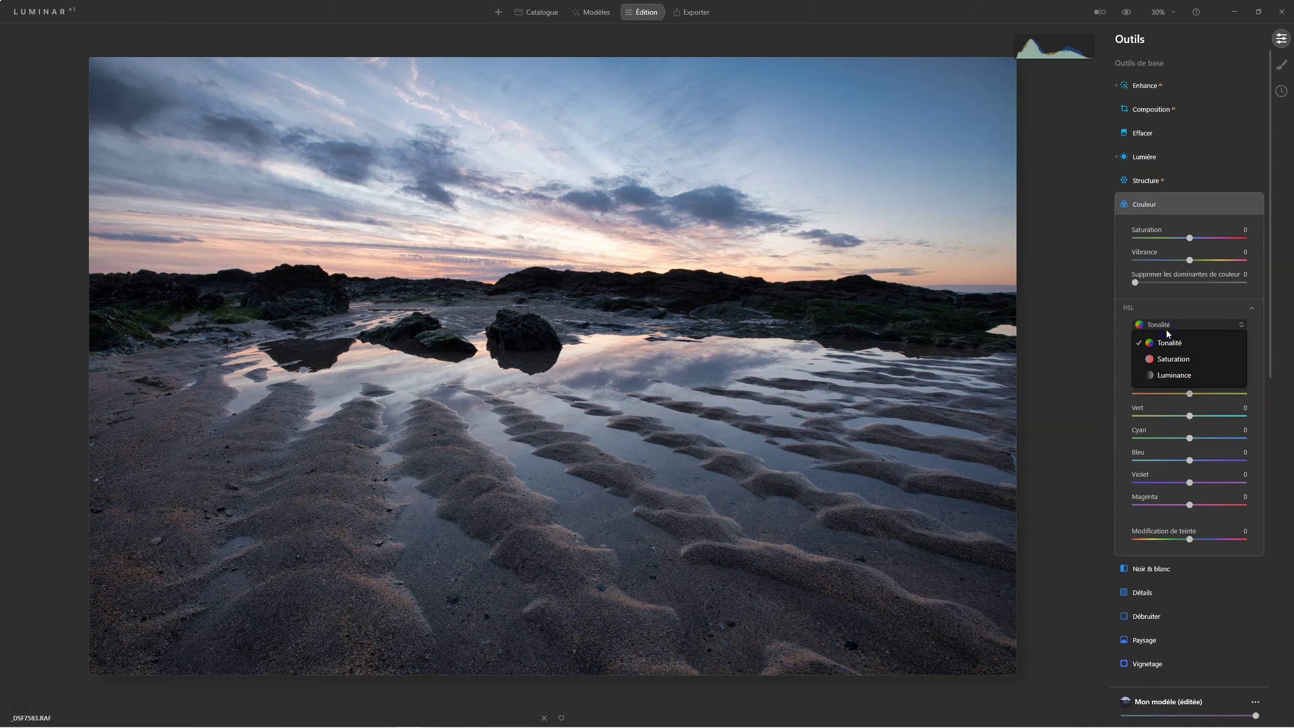
pyautogui.click(1170, 359)
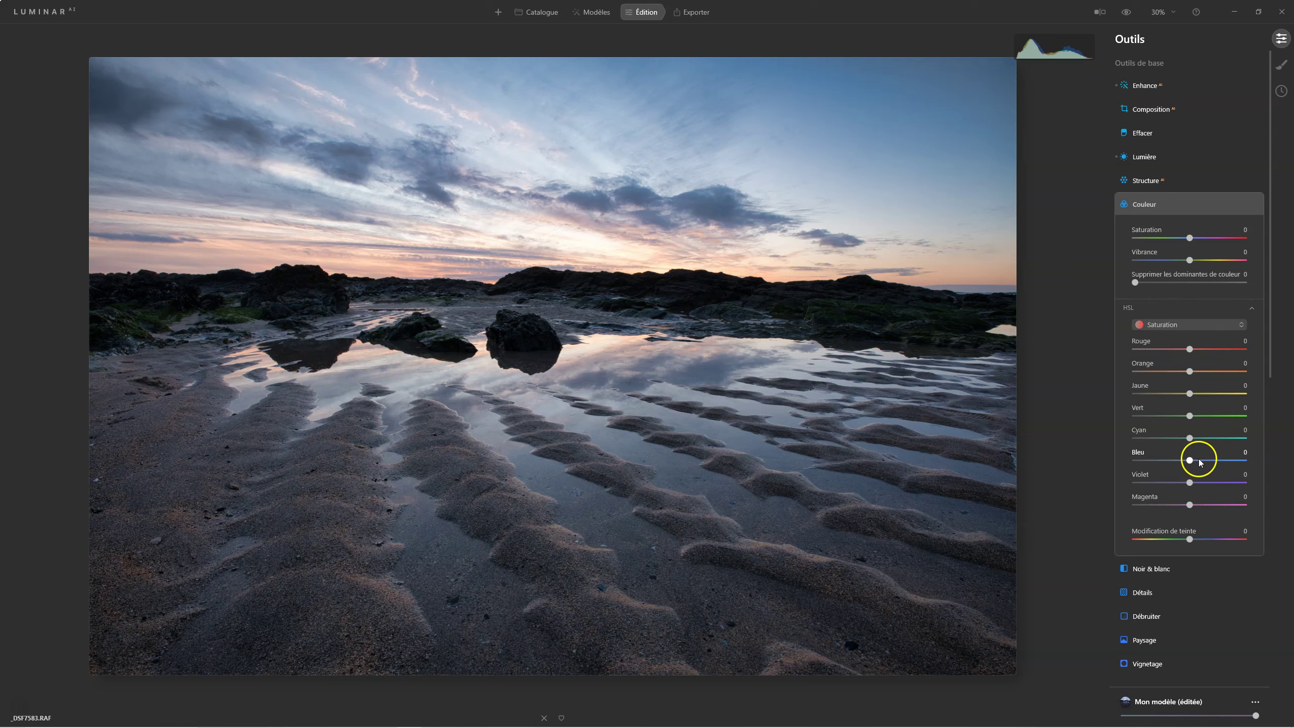
pyautogui.moveTo(1189, 460); pyautogui.dragTo(1173, 462)
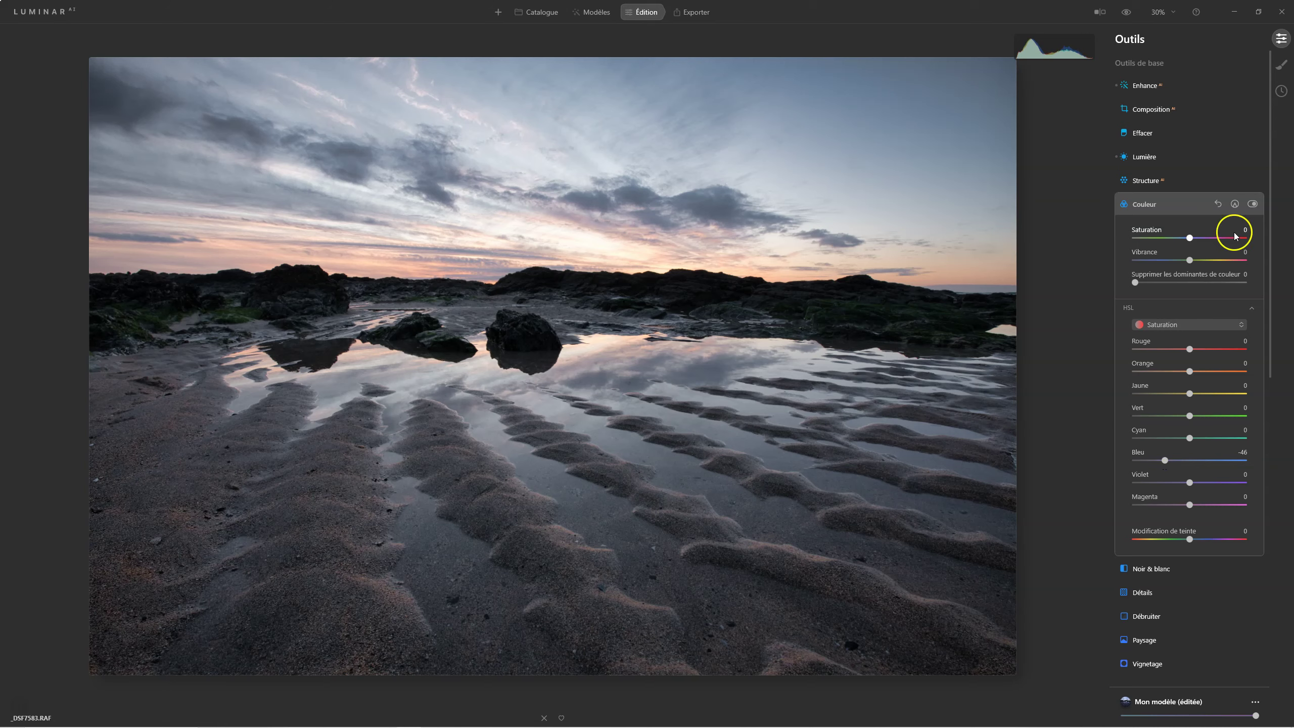
pyautogui.click(1251, 203)
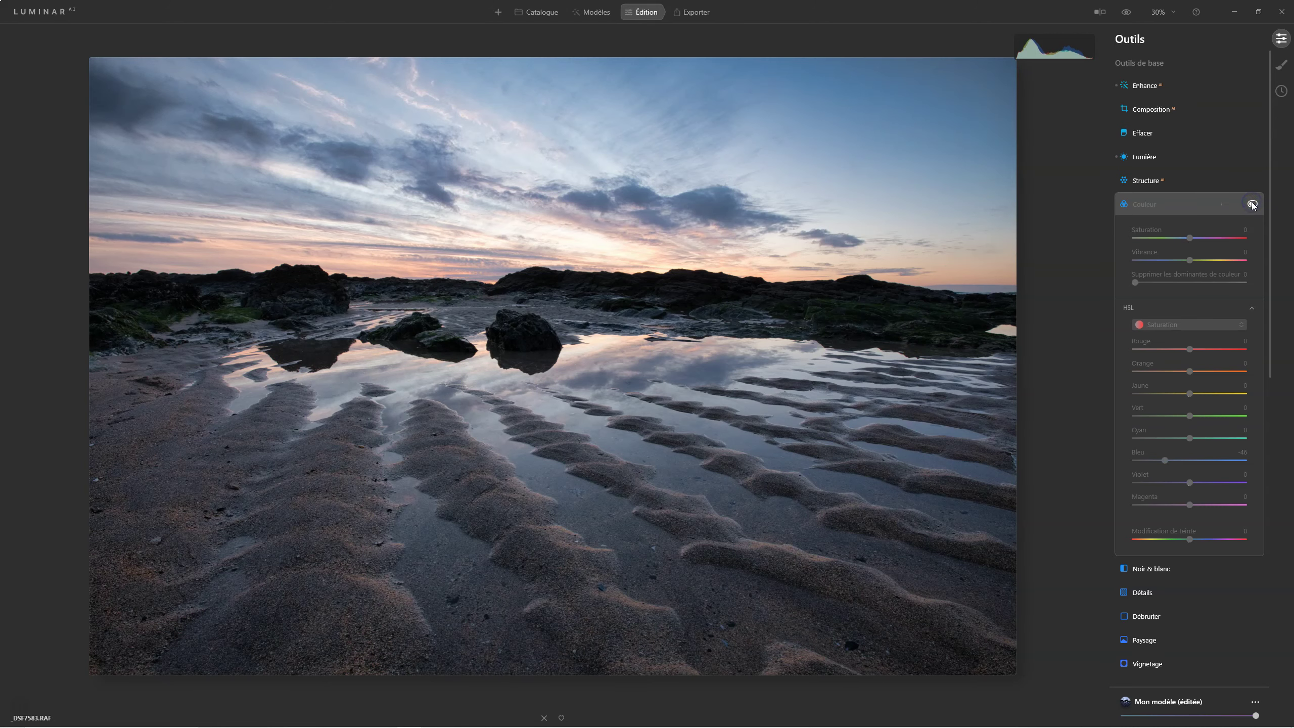
pyautogui.click(1251, 204)
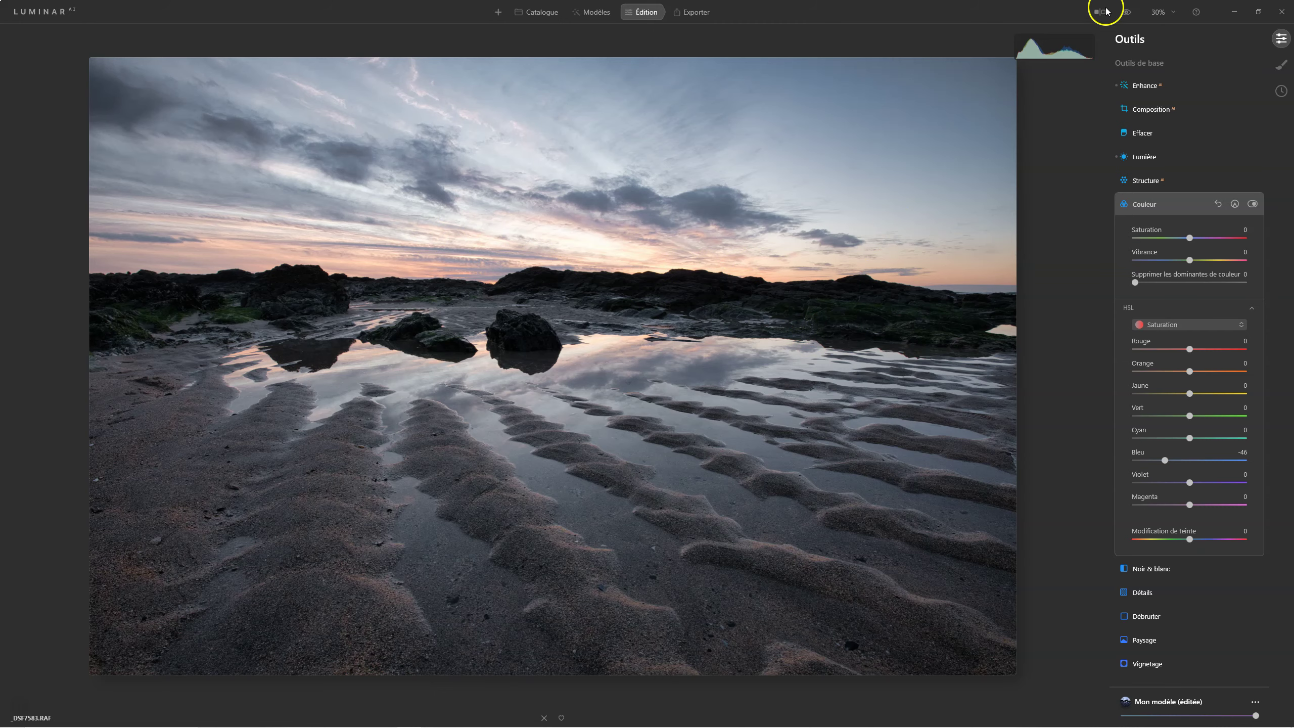
pyautogui.click(1127, 13)
pyautogui.click(1126, 12)
pyautogui.click(1145, 205)
# - Set the golden hour effect (Heure dorée) to 53 in the Paysage tool and toggle the tool to compare its effect
pyautogui.click(1155, 303)
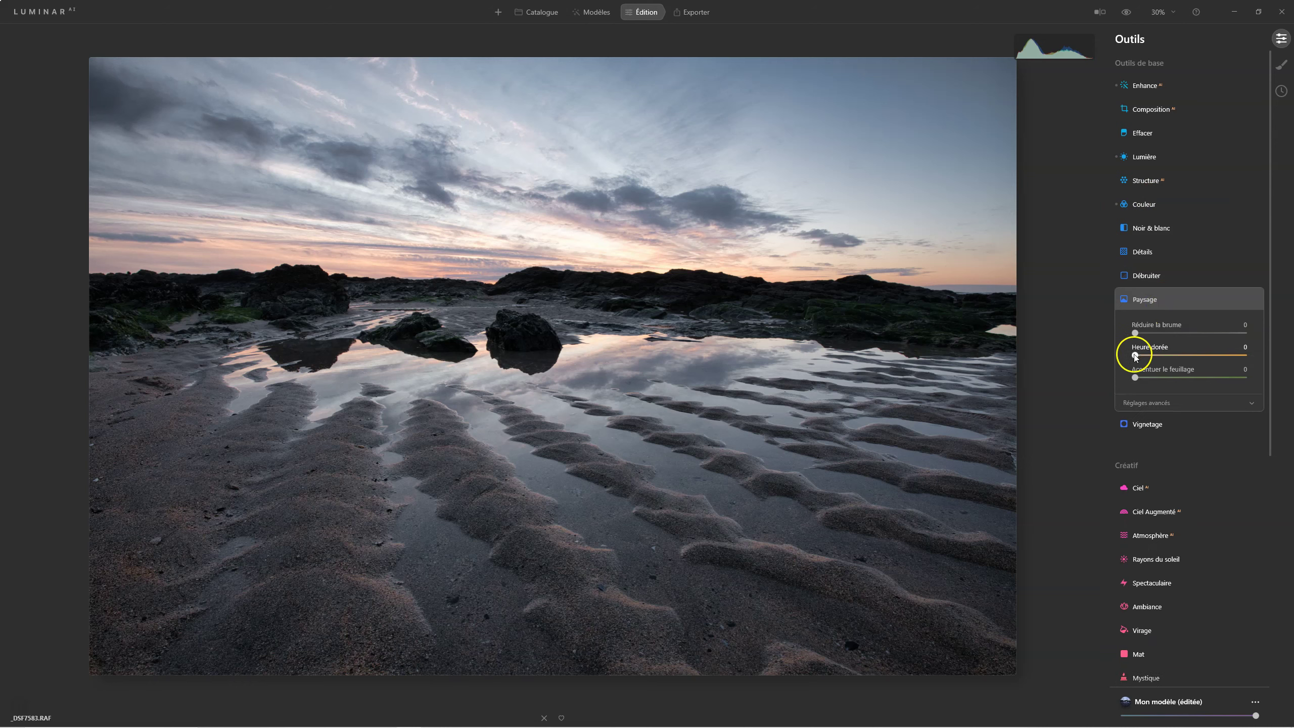
pyautogui.moveTo(1136, 356); pyautogui.dragTo(1146, 358)
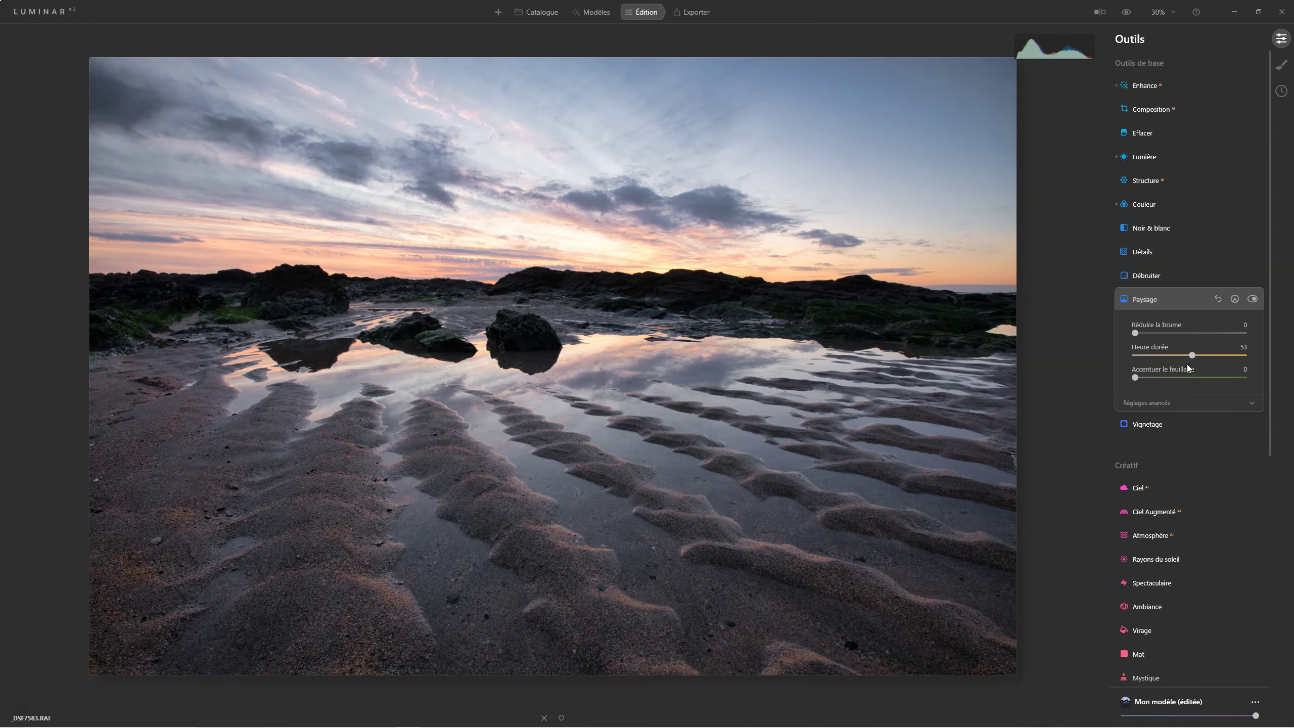
pyautogui.click(1252, 299)
pyautogui.click(1252, 299)
pyautogui.click(1252, 299)
pyautogui.click(1253, 299)
pyautogui.click(1251, 299)
pyautogui.click(1252, 299)
# - Lower the highlights (Hautes lum.) to -73 and raise the shadows (Ombres) to 23 in Lumière, then compare with the original
pyautogui.click(1142, 157)
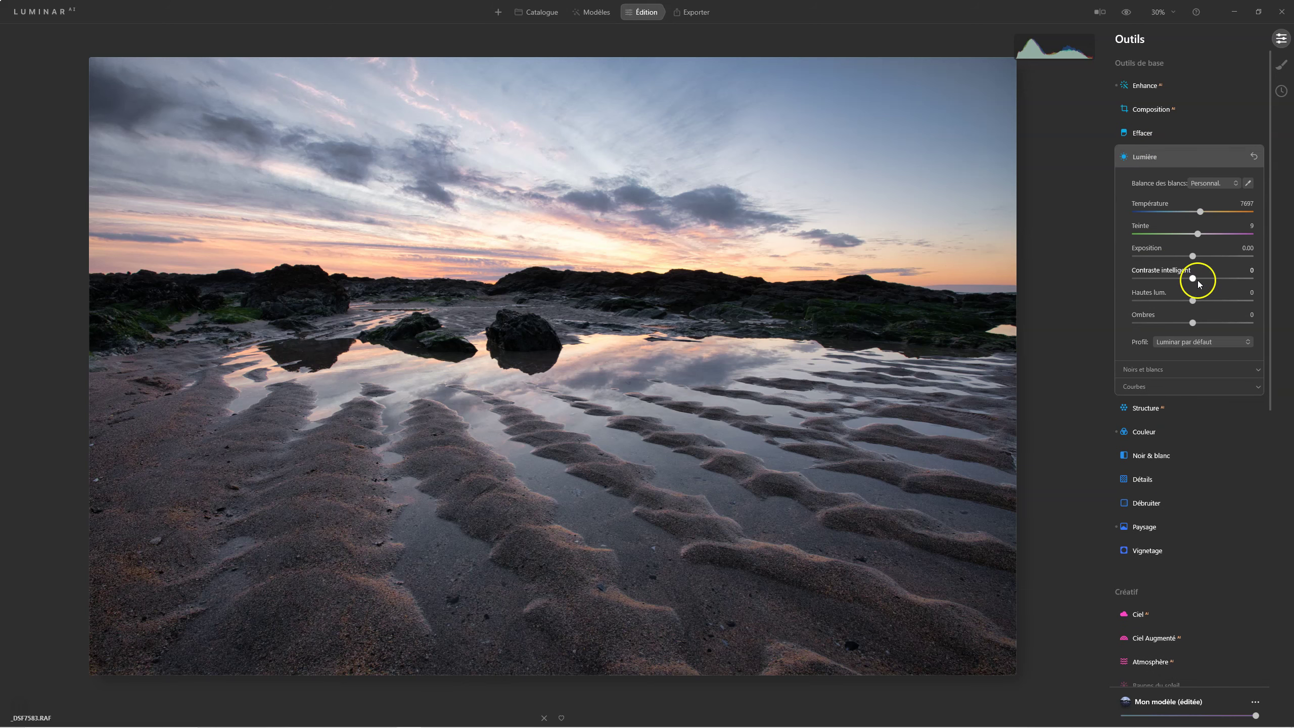
pyautogui.click(1193, 300)
pyautogui.moveTo(1194, 301)
pyautogui.mouseDown()
pyautogui.moveTo(1136, 301)
pyautogui.moveTo(1208, 324)
pyautogui.mouseUp()
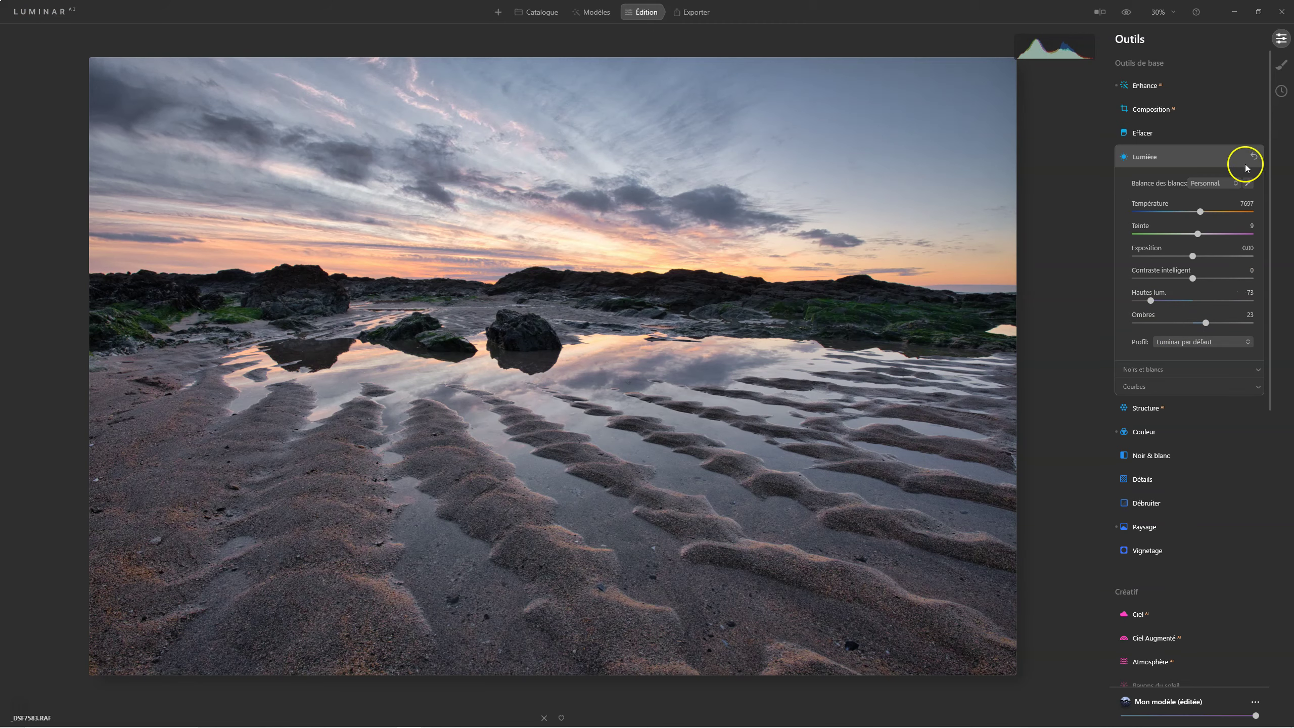
pyautogui.click(1125, 12)
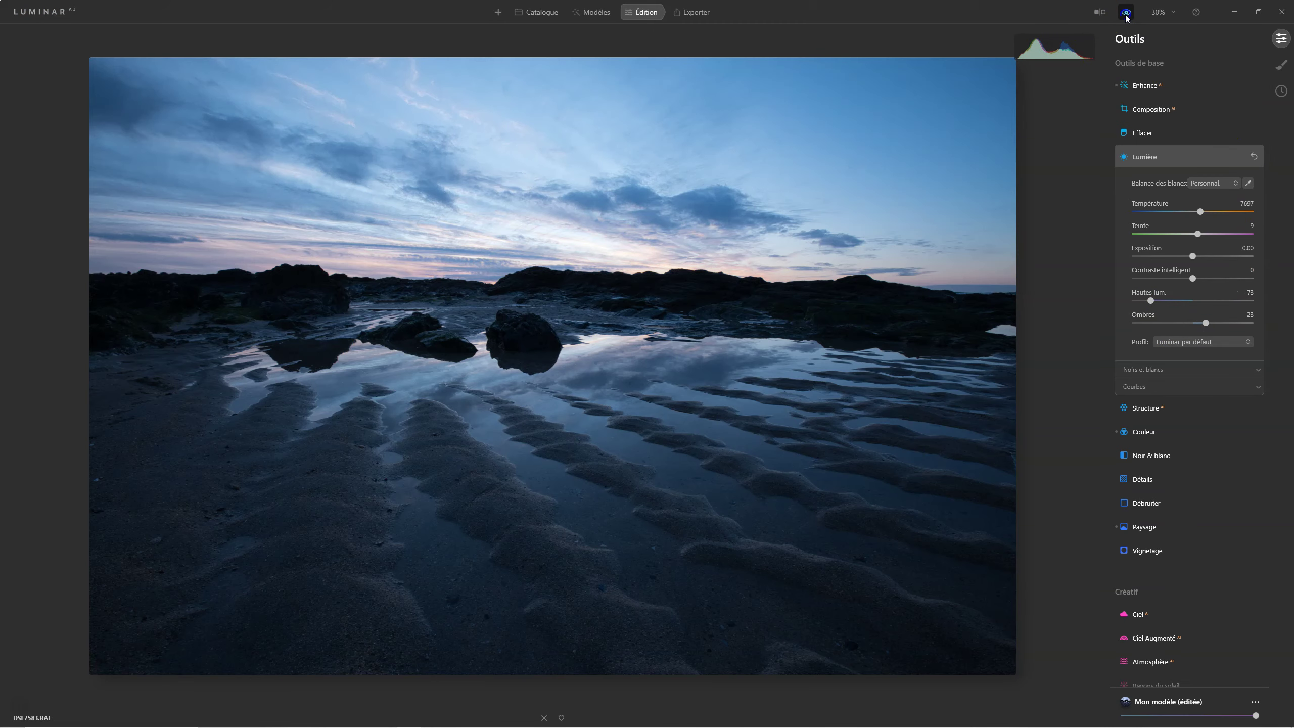
pyautogui.click(1126, 14)
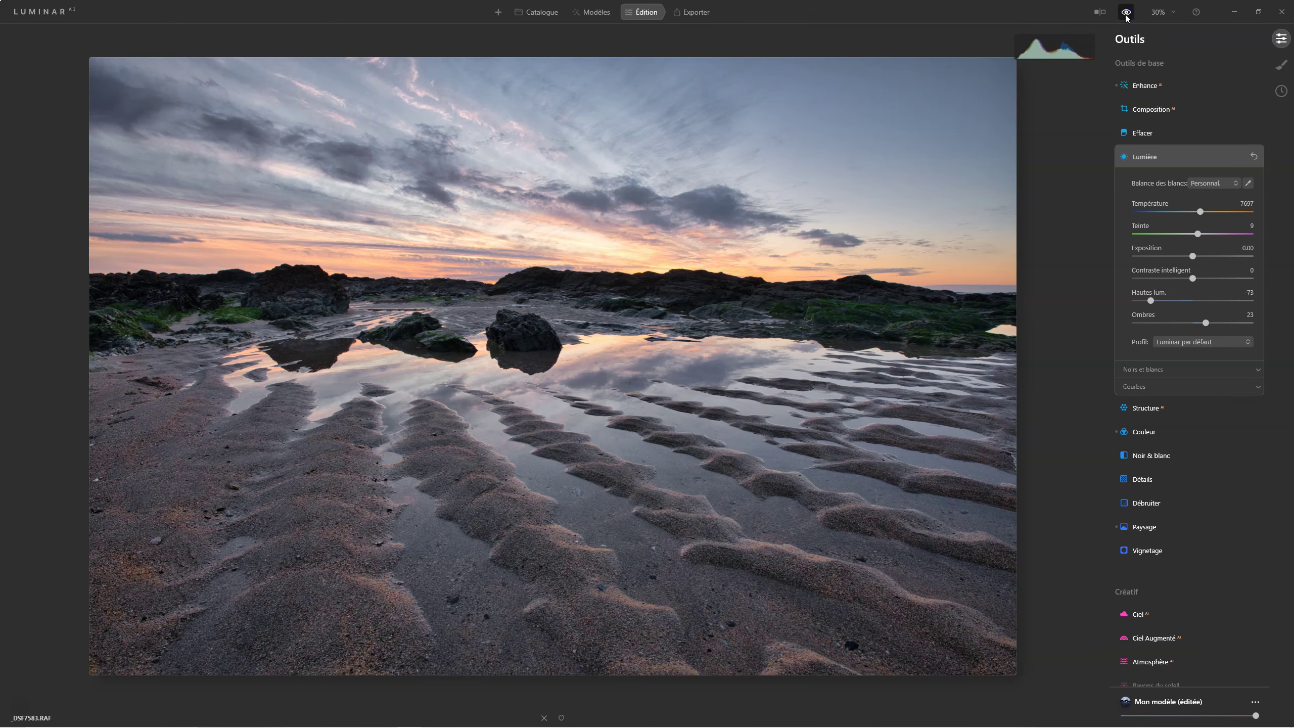
# - Set the Structure AI amount (Quantité) to 22 and toggle the tool to compare its effect
pyautogui.click(1153, 418)
pyautogui.moveTo(1190, 213); pyautogui.dragTo(1199, 218)
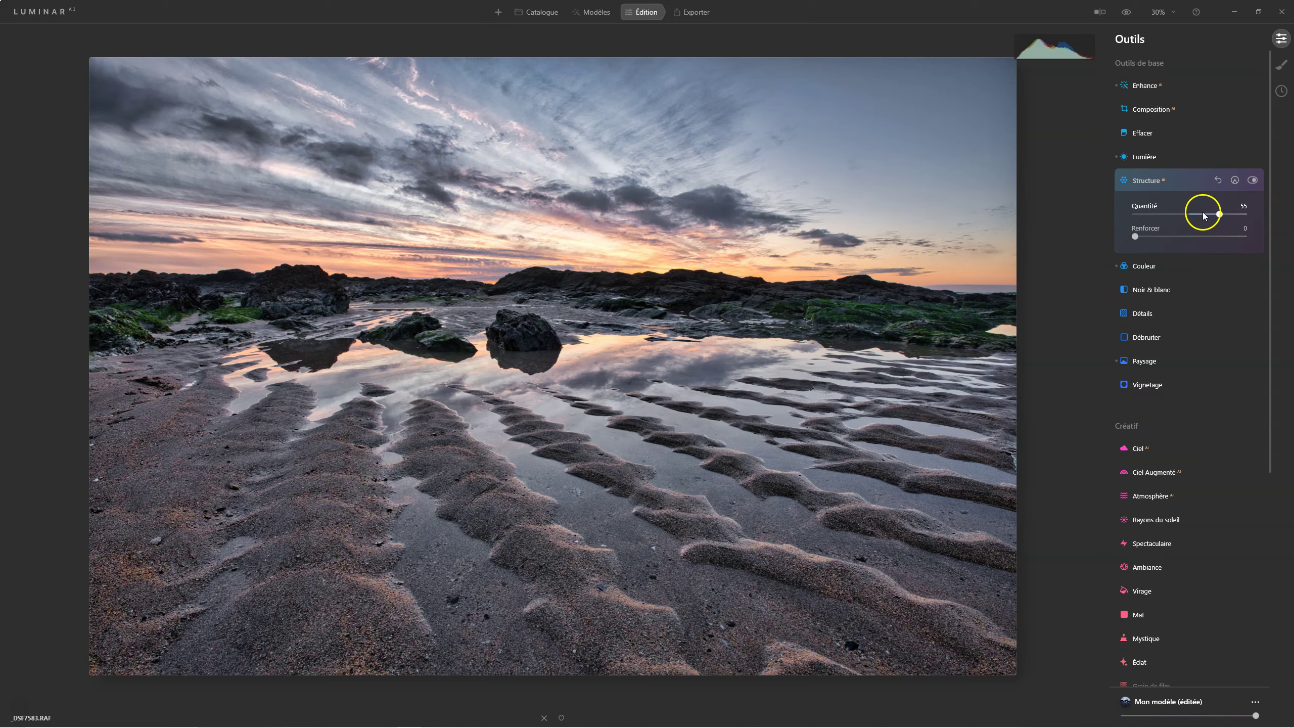
pyautogui.click(1201, 215)
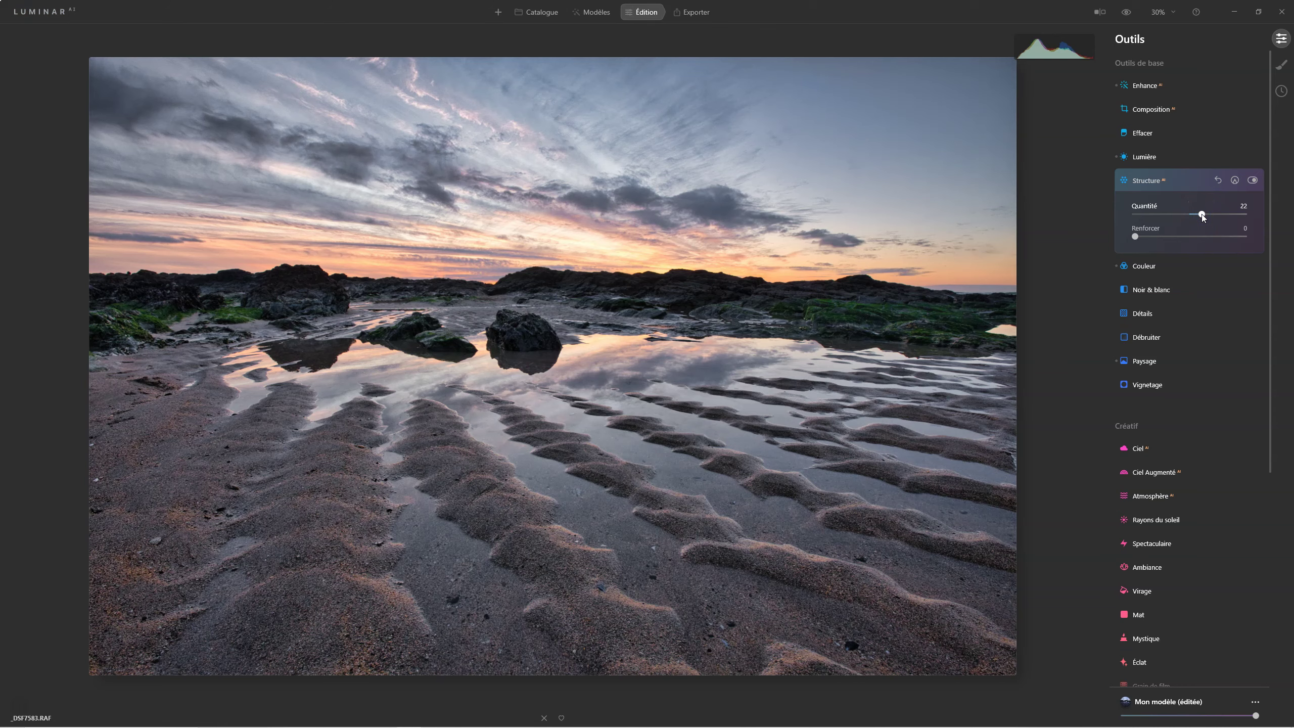
pyautogui.click(1252, 180)
pyautogui.click(1252, 180)
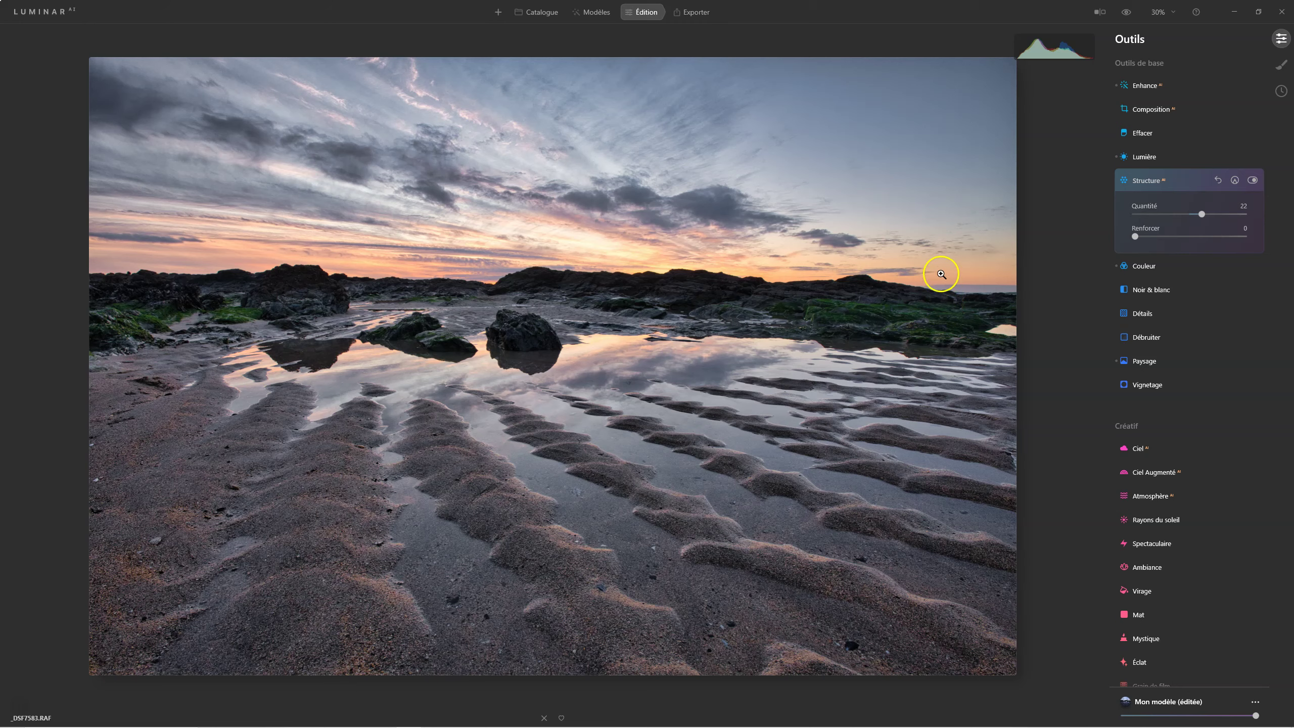
# - Crop the photo to a 16:9 ratio, shrinking the frame to exclude the bright patch of water at the right edge
pyautogui.click(1141, 110)
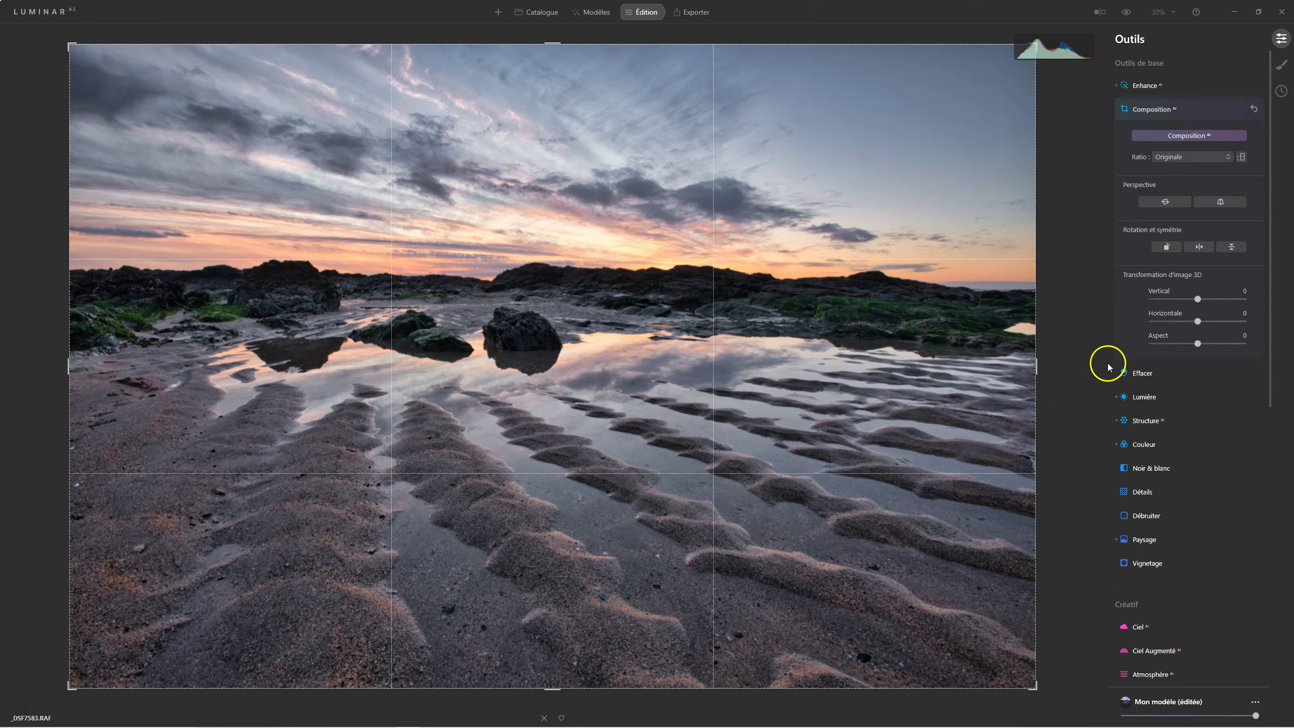
pyautogui.moveTo(1038, 368); pyautogui.dragTo(988, 362)
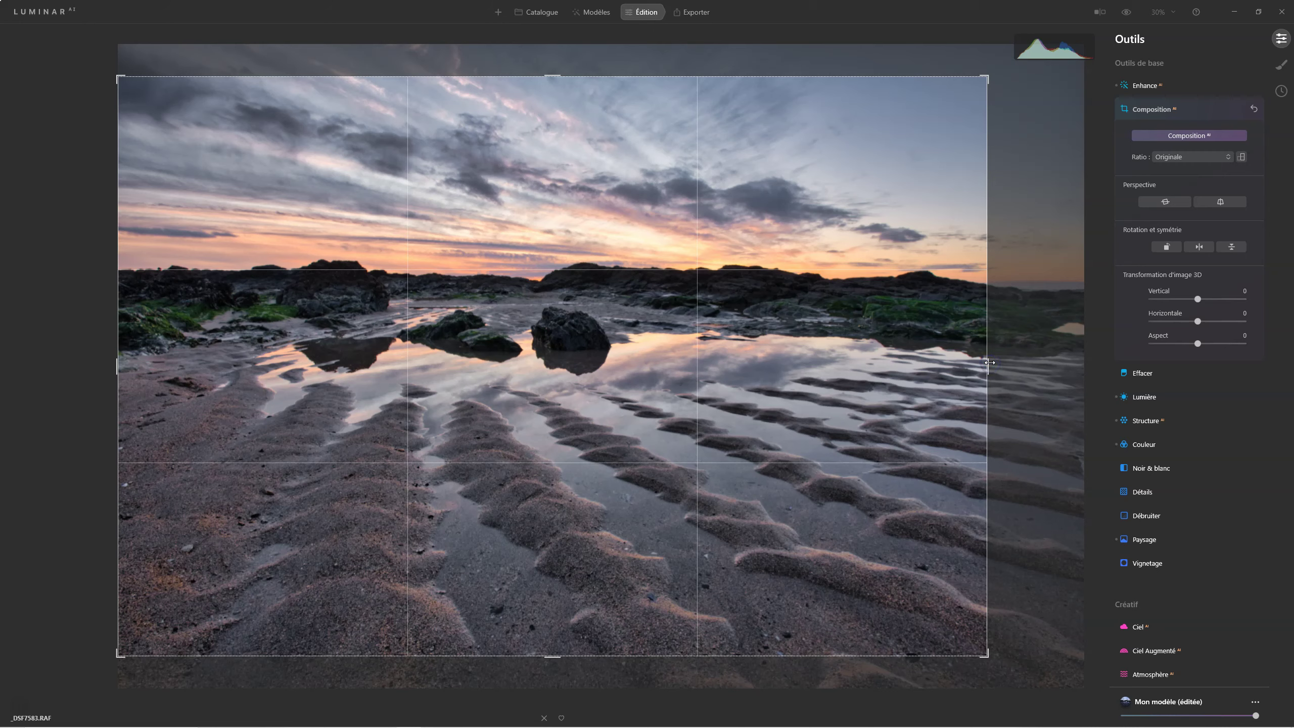
pyautogui.click(1187, 157)
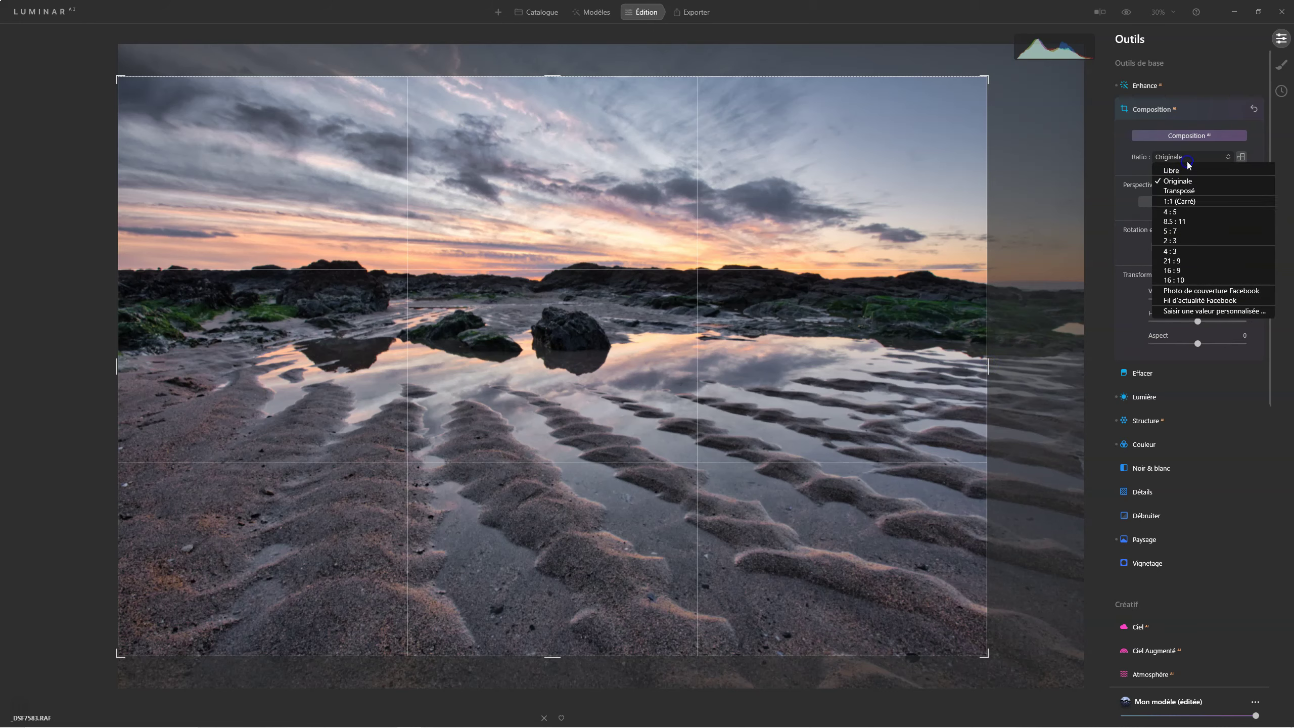
pyautogui.click(1181, 269)
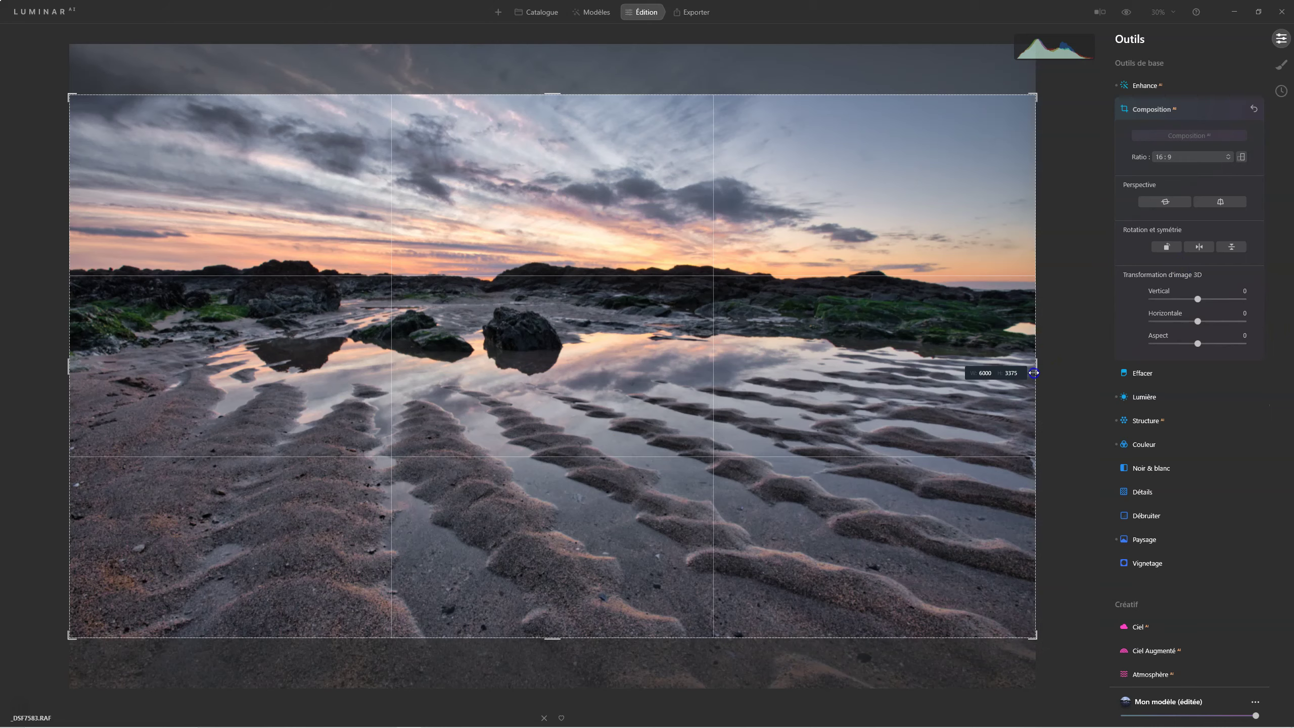
pyautogui.moveTo(1032, 372); pyautogui.dragTo(993, 372)
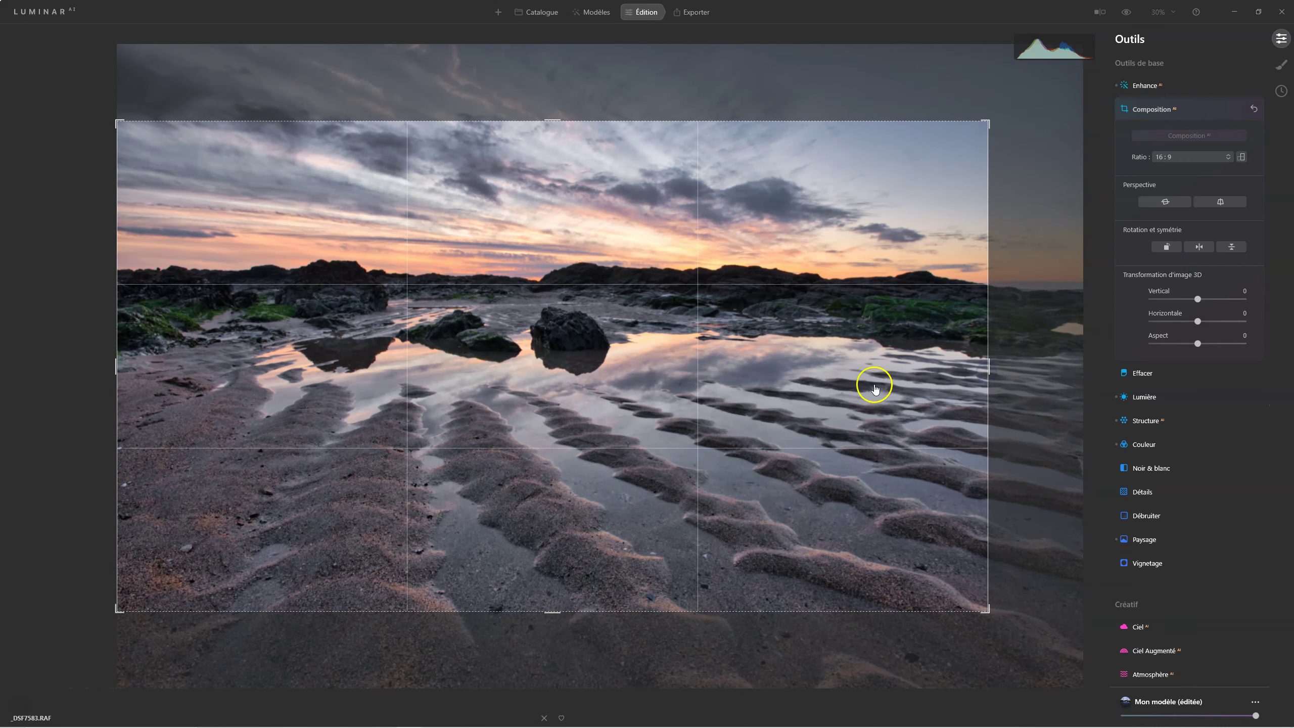
# - Shift the photo slightly down inside the 16:9 crop frame, tighten the frame's right edge a little, and apply the crop
pyautogui.moveTo(851, 376); pyautogui.dragTo(863, 407)
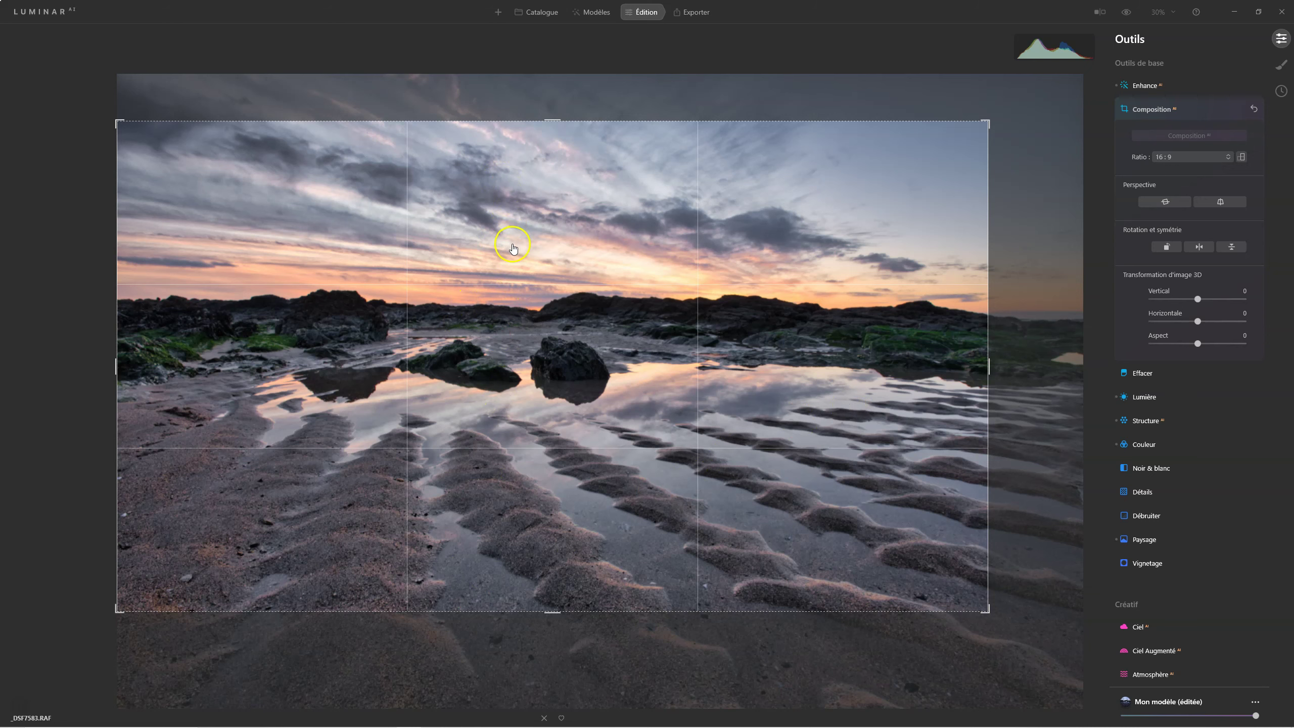
pyautogui.moveTo(513, 248); pyautogui.dragTo(516, 235)
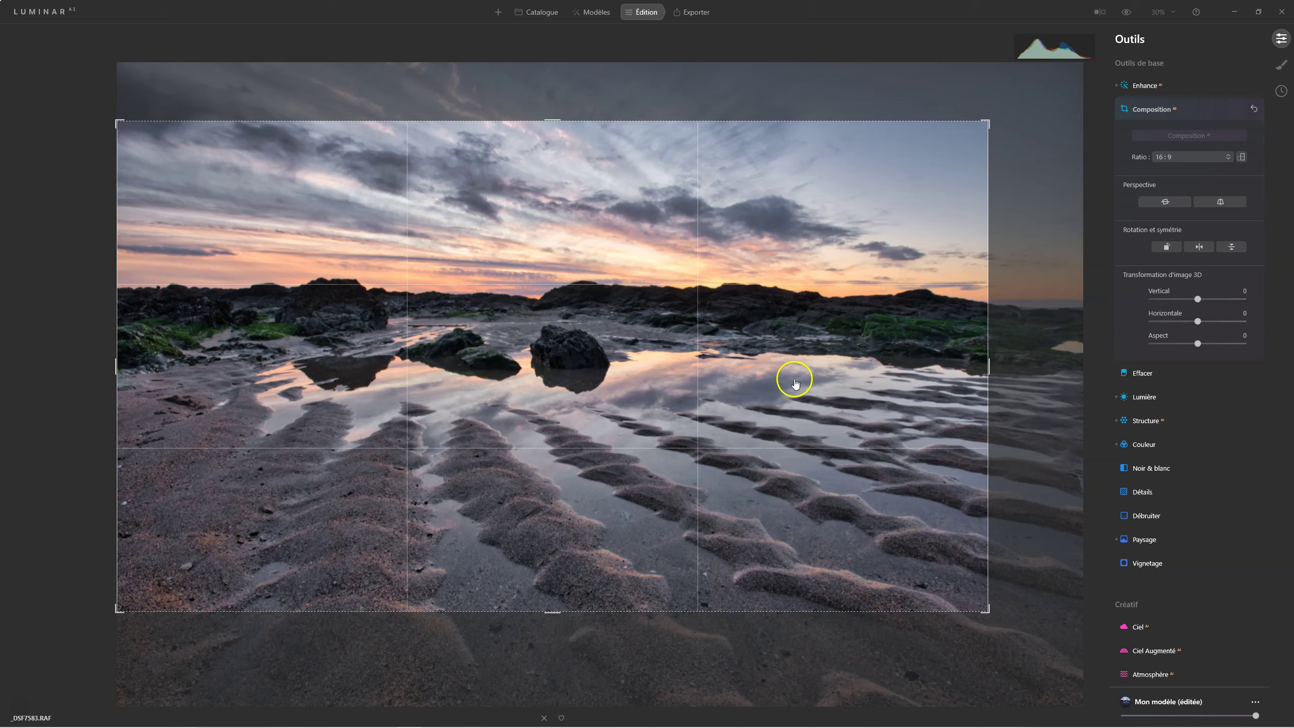
pyautogui.moveTo(985, 367); pyautogui.dragTo(981, 368)
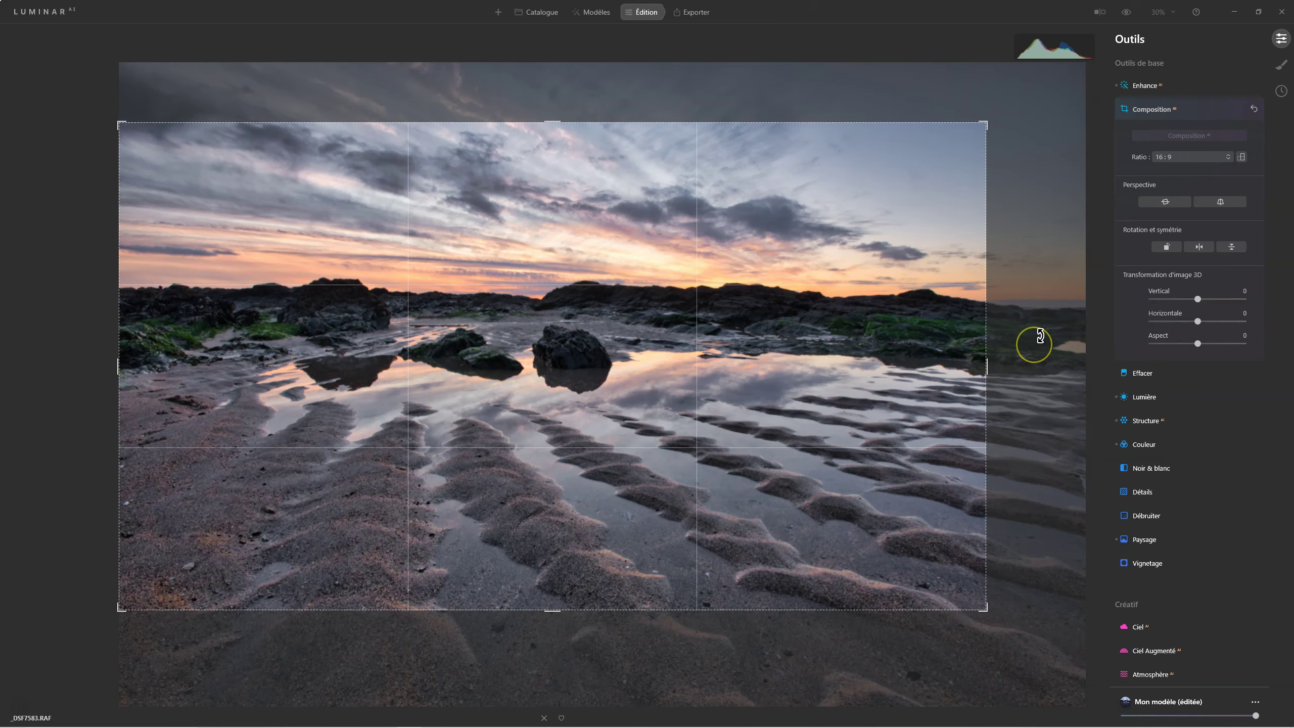
pyautogui.press('Return')
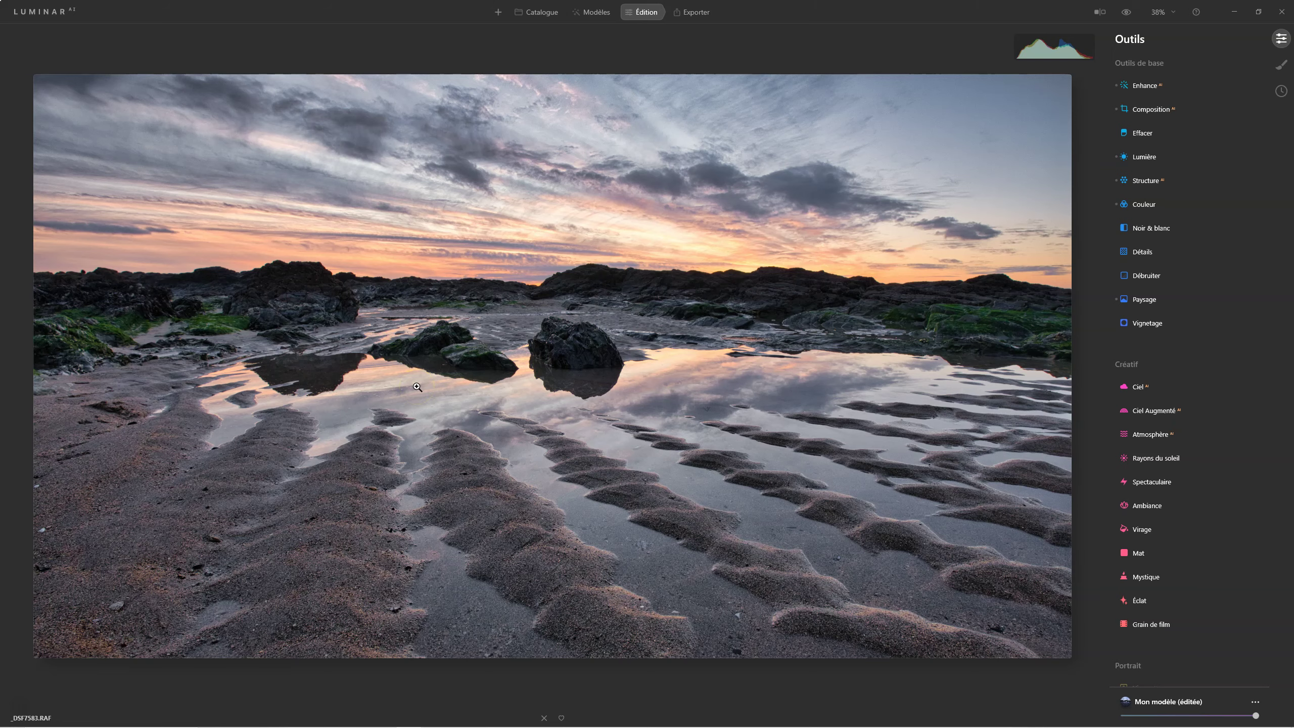
# - In Supercontraste, set Points forts Contraste to 37, Contraste de tons moyens to 39 and Contraste d'ombres to 36
pyautogui.click(1125, 15)
pyautogui.click(1158, 278)
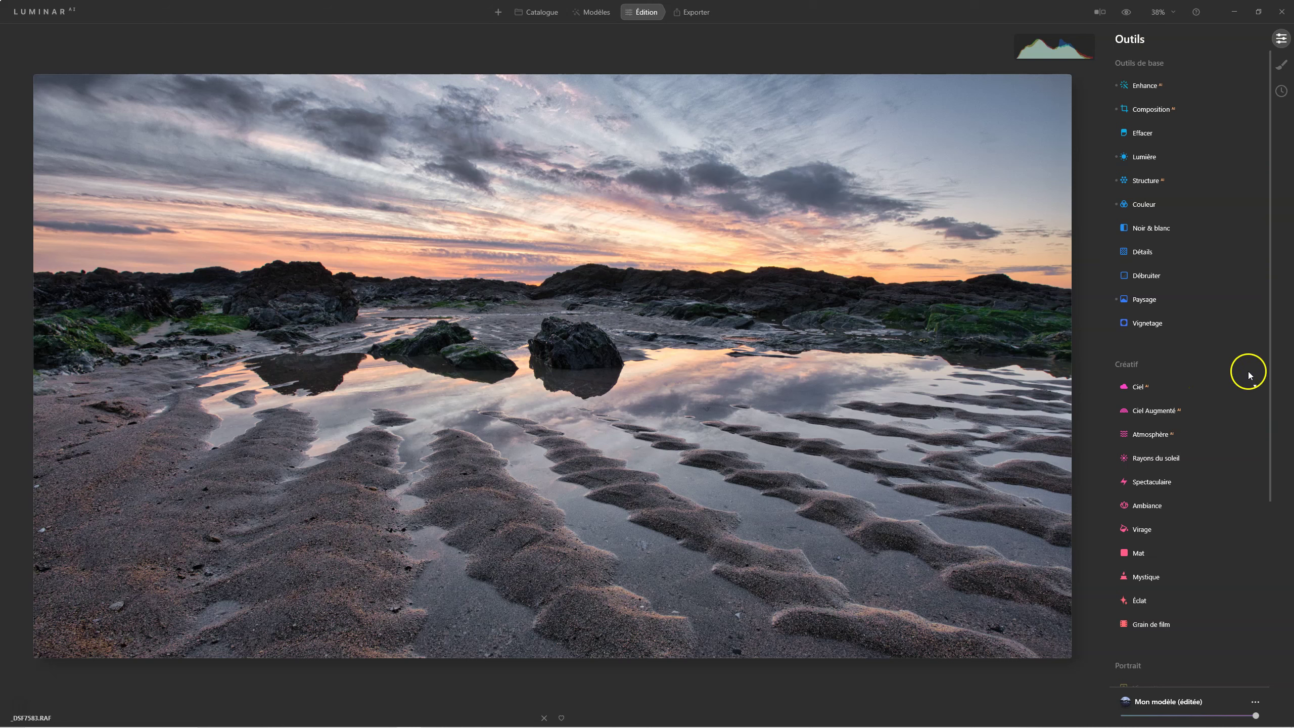
pyautogui.moveTo(1272, 344); pyautogui.dragTo(1271, 574)
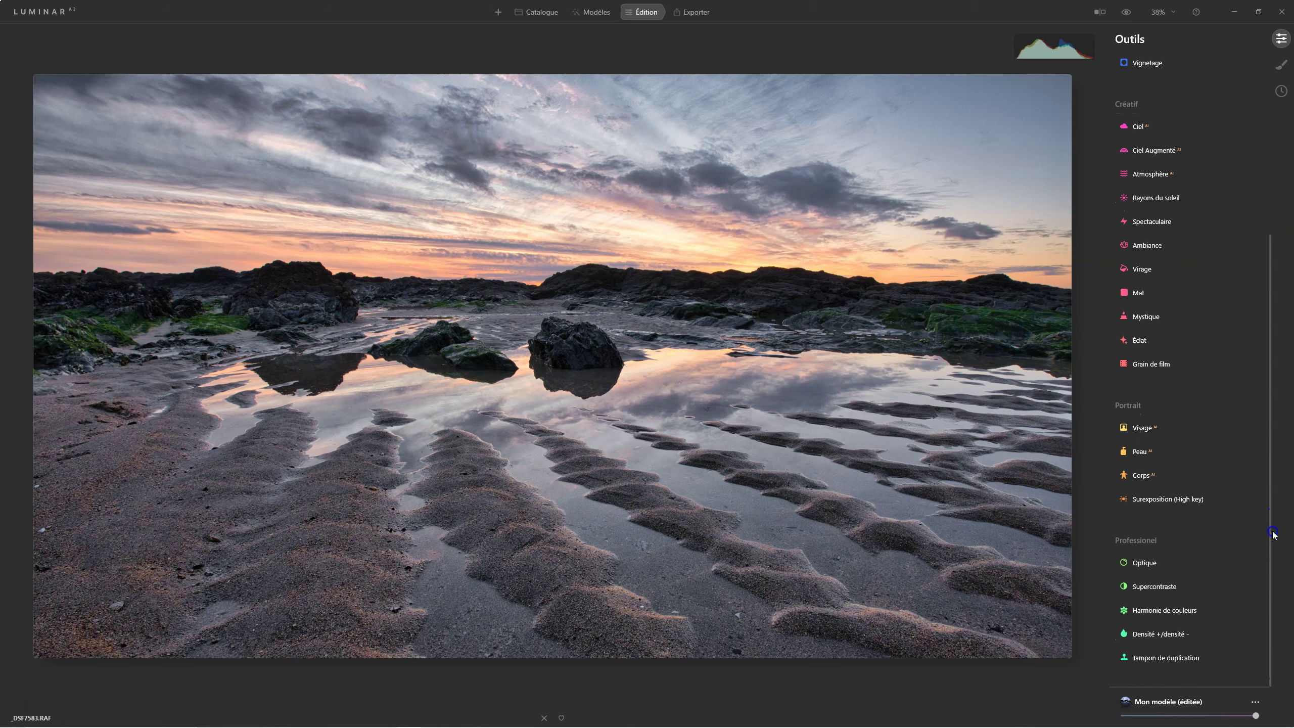
pyautogui.click(1170, 634)
pyautogui.click(1145, 590)
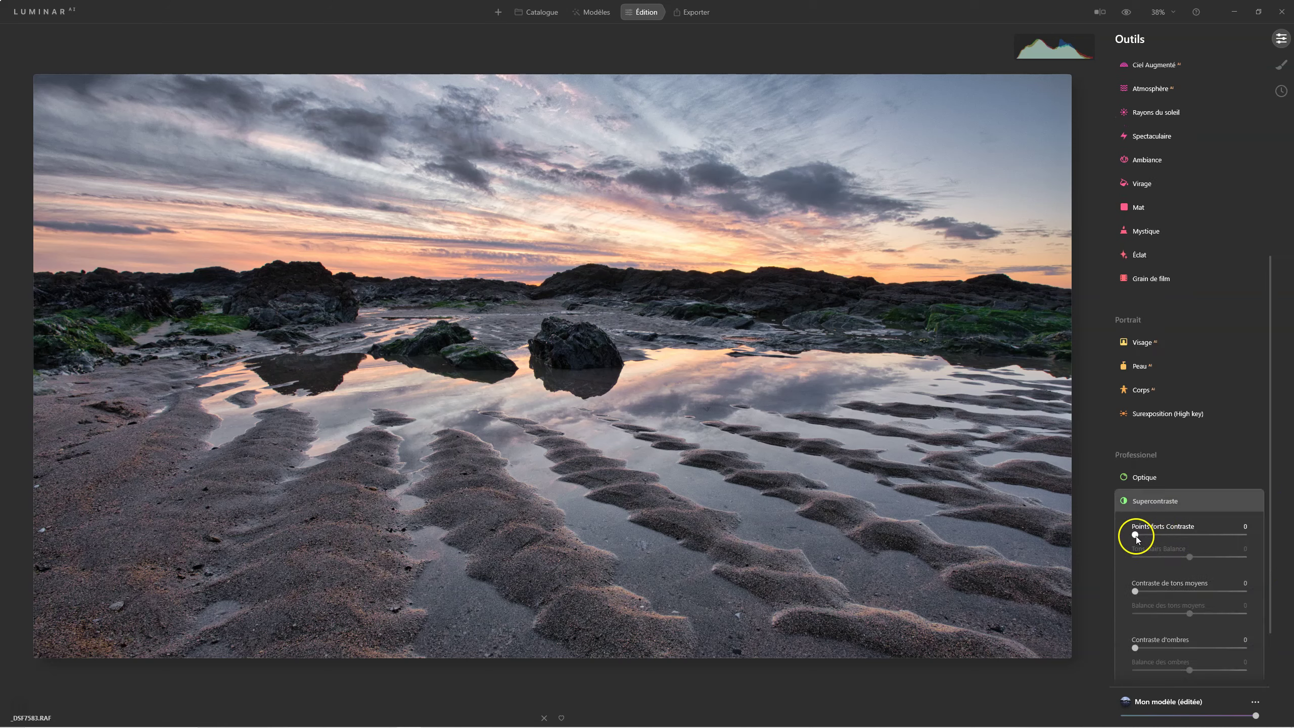
pyautogui.moveTo(1146, 536); pyautogui.dragTo(1175, 534)
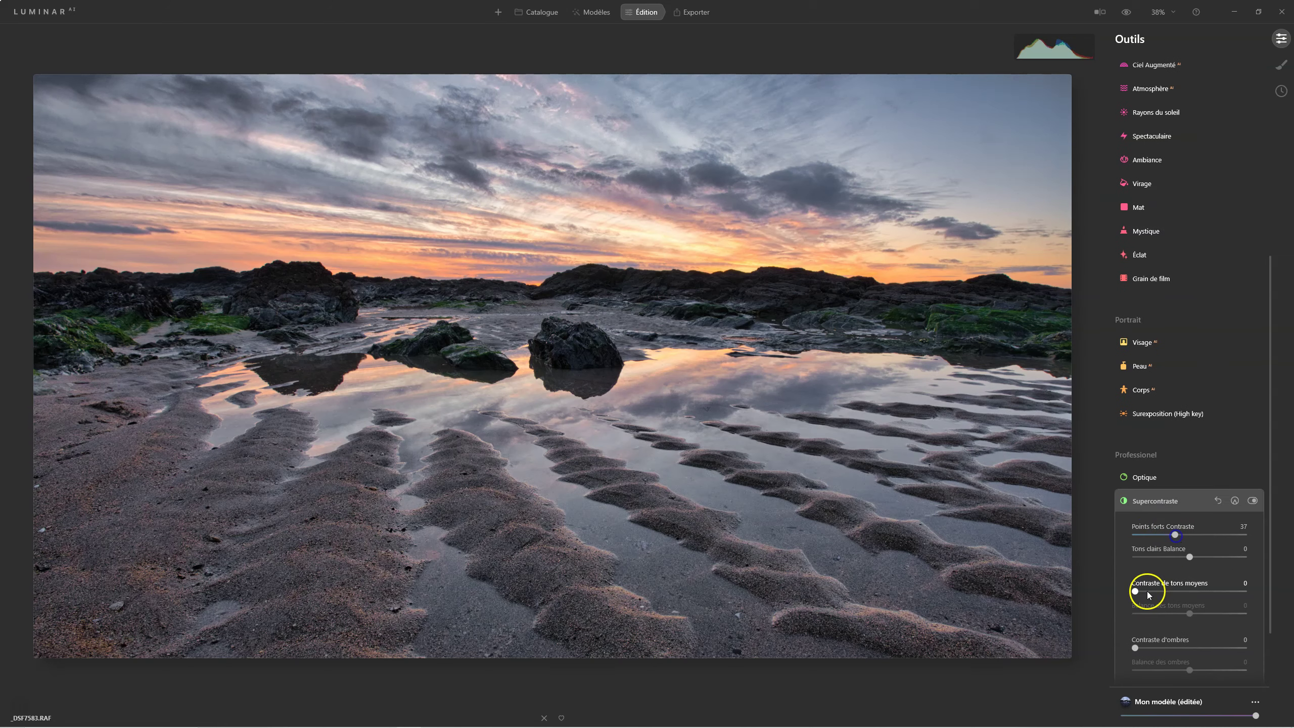
pyautogui.click(1135, 648)
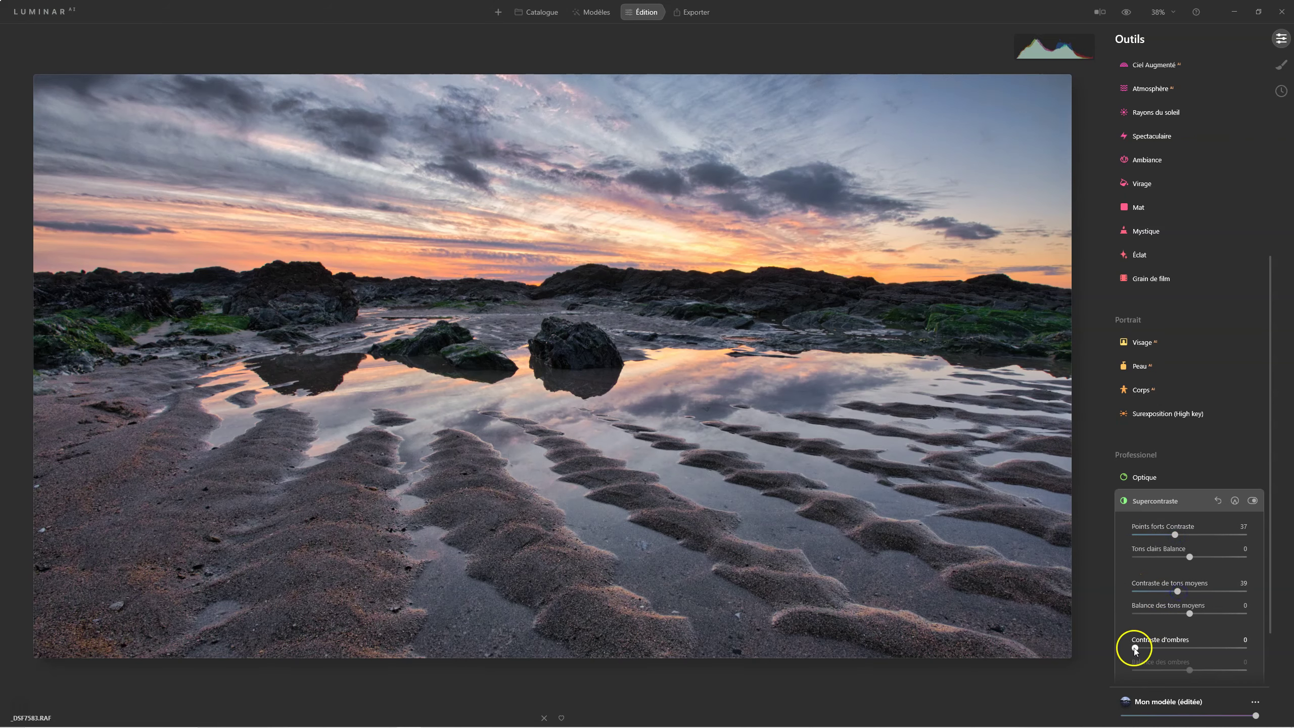
# - Set the Supercontraste balances to 12 for light tones, 7 for midtones and 9 for shadows, and toggle the tool to compare its effect
pyautogui.moveTo(1188, 557); pyautogui.dragTo(1195, 556)
pyautogui.moveTo(1189, 613); pyautogui.dragTo(1192, 613)
pyautogui.moveTo(1189, 669); pyautogui.dragTo(1193, 670)
pyautogui.click(1251, 500)
pyautogui.click(1252, 500)
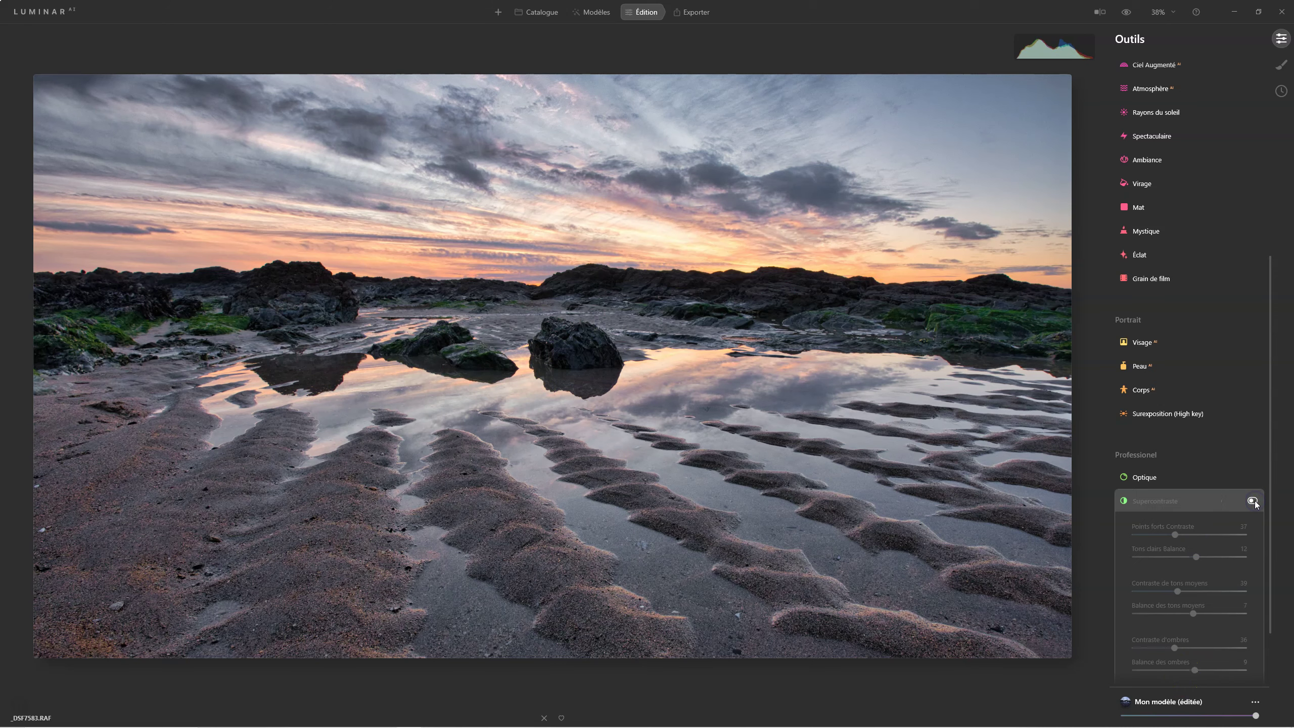
pyautogui.click(1252, 501)
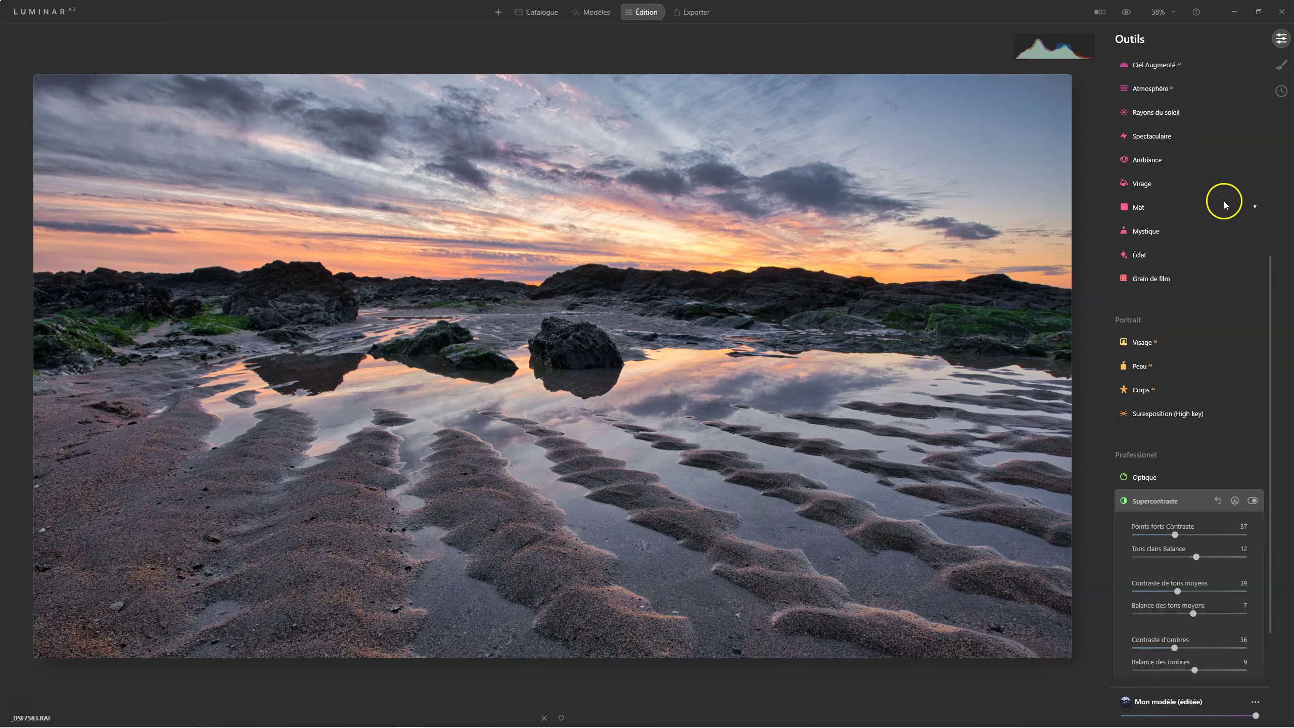
# - Compare the edited photo with the original
pyautogui.click(1127, 12)
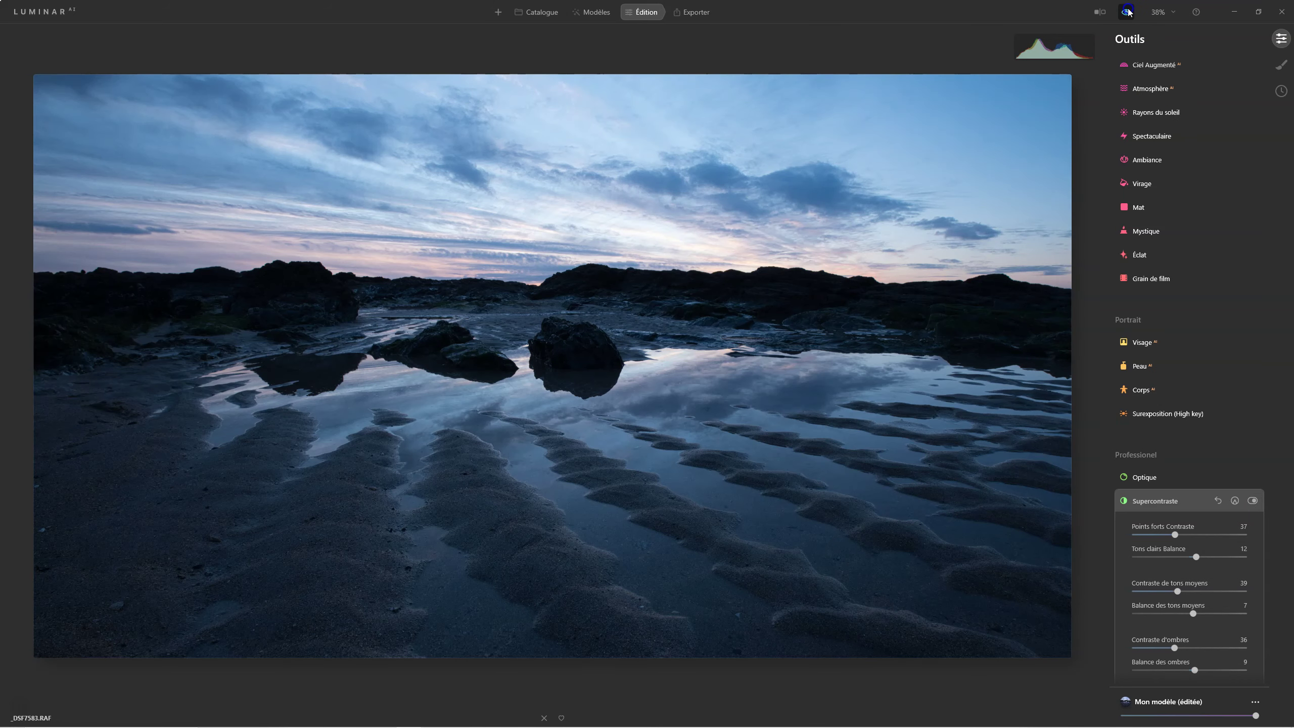
pyautogui.click(1128, 12)
pyautogui.click(1127, 12)
pyautogui.click(1126, 13)
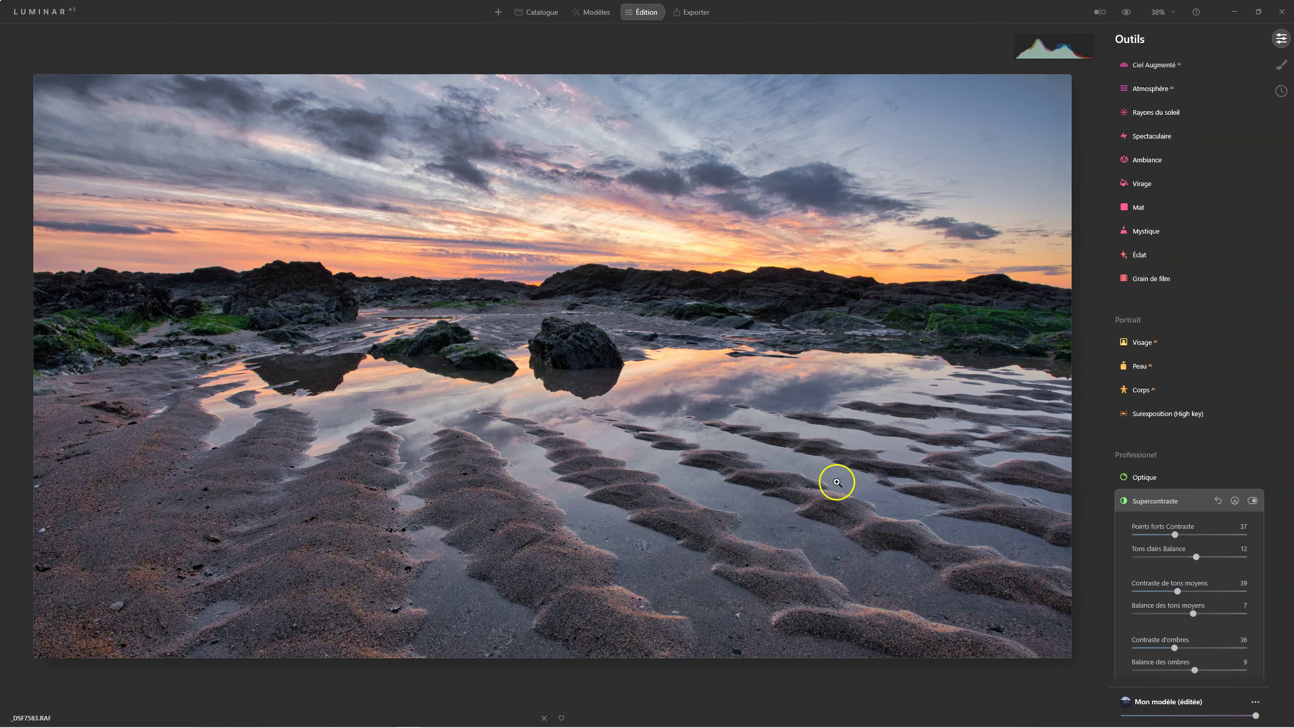
# - Lighten the large sand ridges in the foreground with the Densité +/densité - Éclaircir brush at size 100 and intensity 11
pyautogui.click(1159, 506)
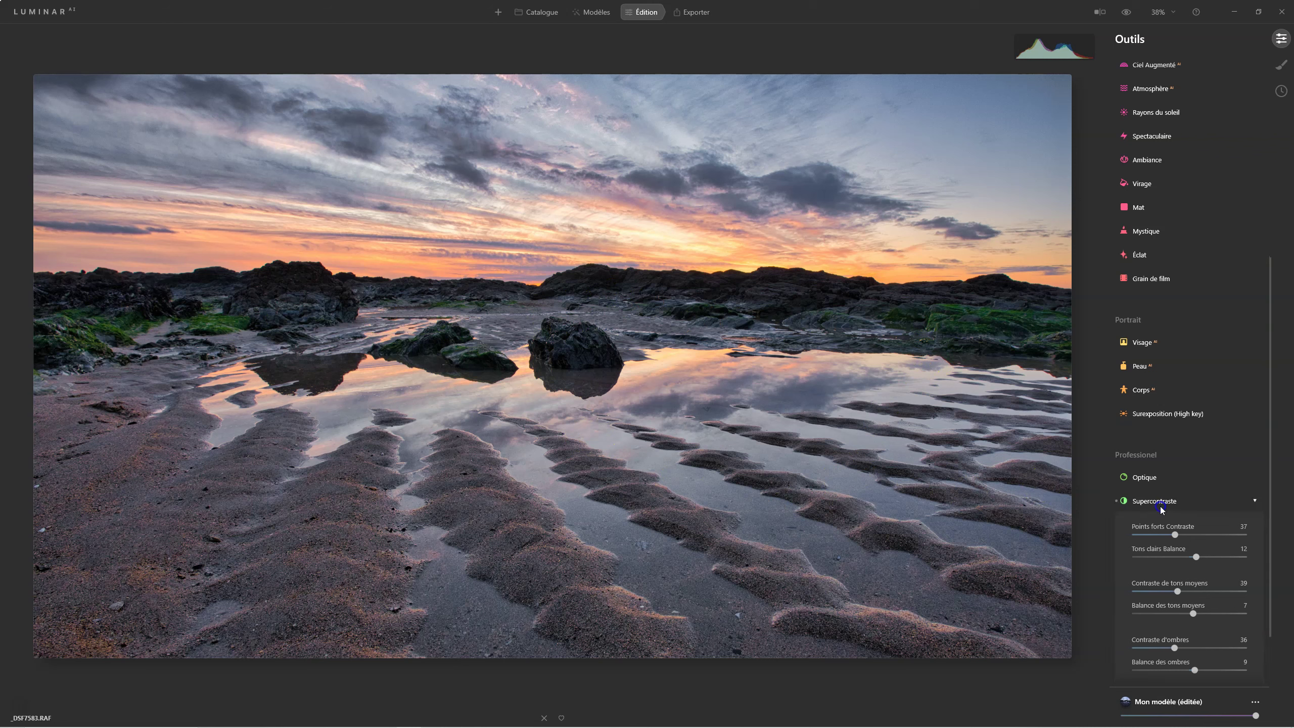
pyautogui.click(1165, 638)
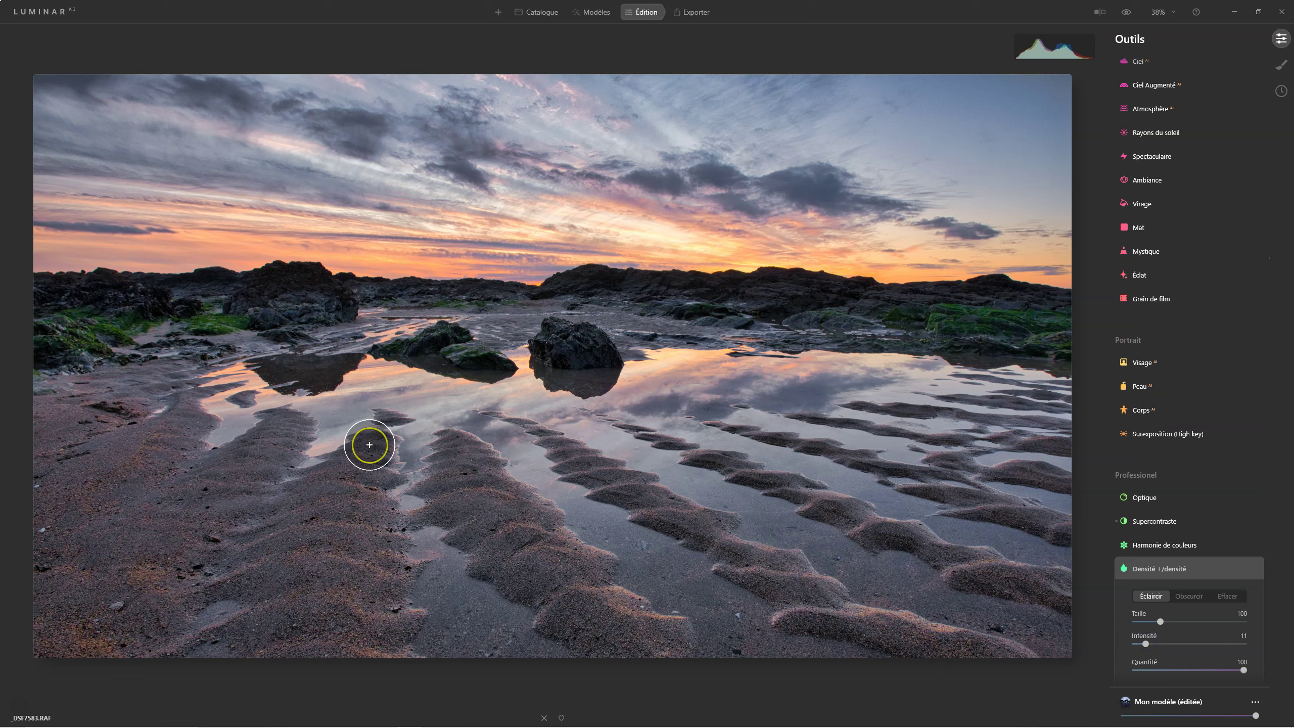
pyautogui.click(318, 634)
pyautogui.moveTo(350, 541)
pyautogui.mouseDown()
pyautogui.moveTo(507, 474)
pyautogui.moveTo(463, 446)
pyautogui.moveTo(496, 544)
pyautogui.moveTo(595, 616)
pyautogui.mouseUp()
pyautogui.click(472, 475)
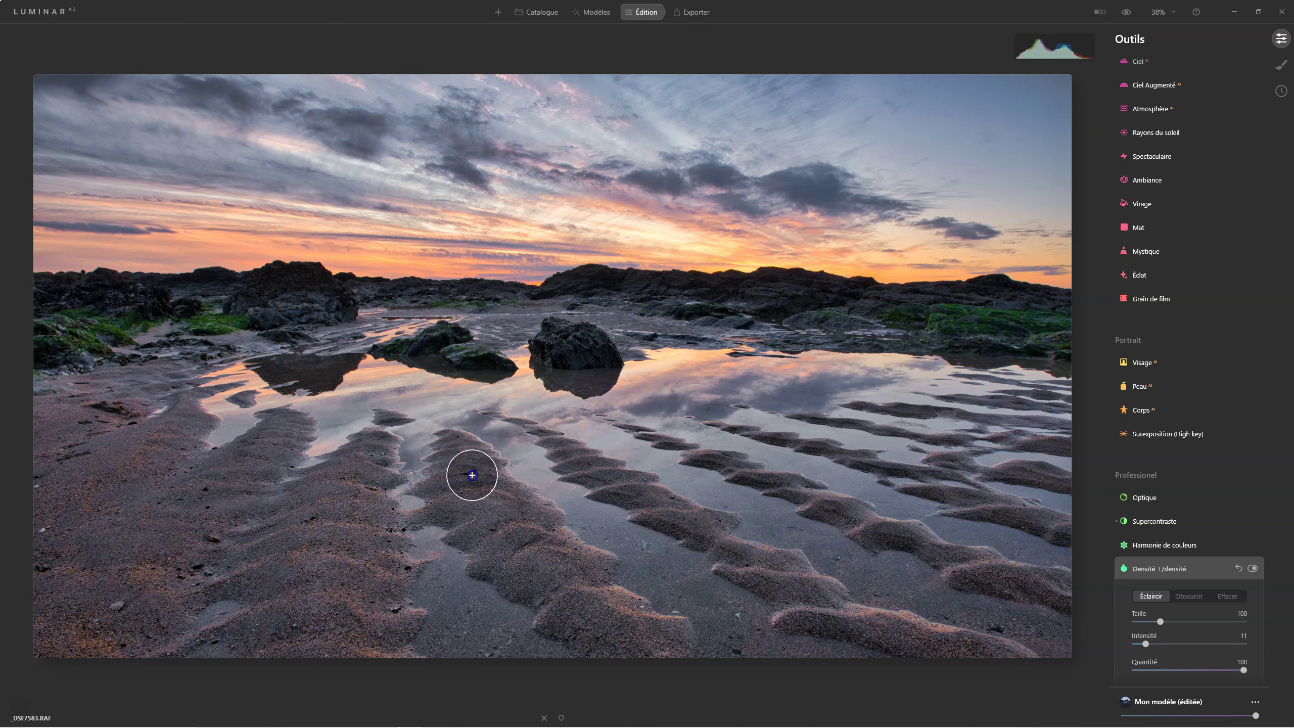
pyautogui.click(825, 618)
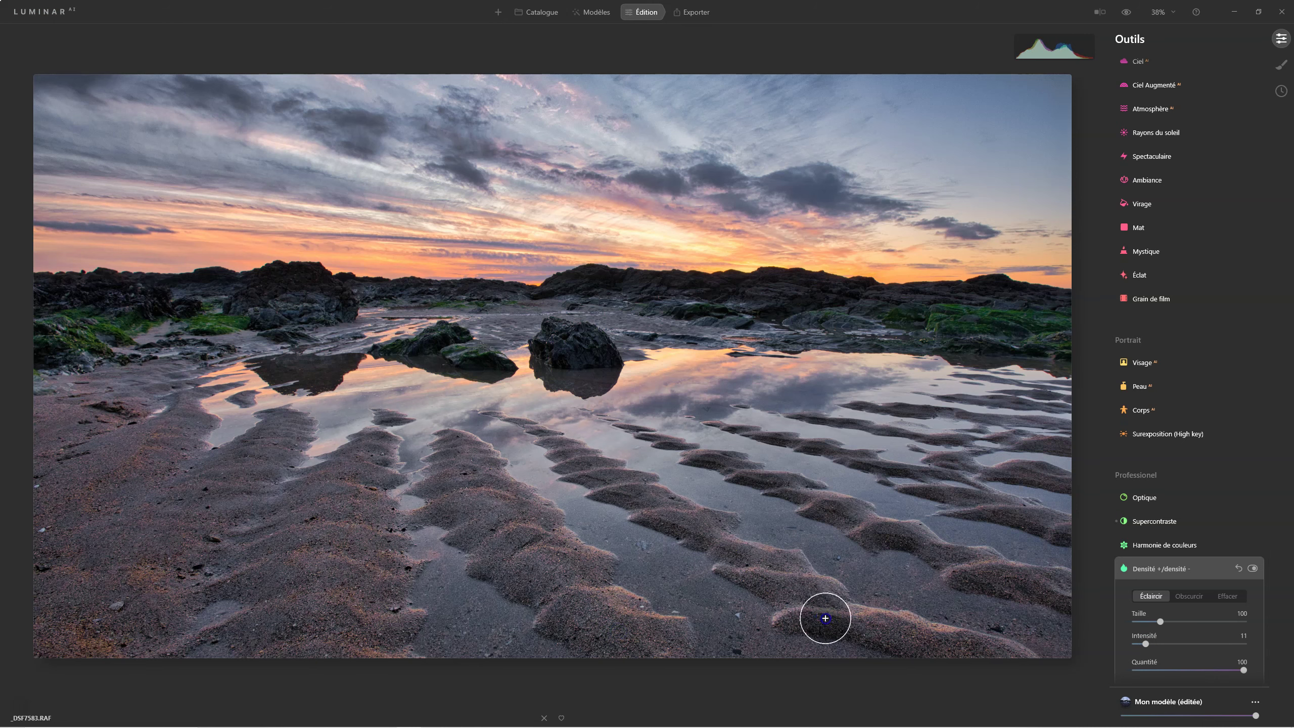
# - Reduce the Éclaircir brush size to 28 and lighten the narrow sand ridges on the right side of the beach
pyautogui.click(719, 424)
pyautogui.press('[')
pyautogui.press('[')
pyautogui.press('[')
pyautogui.press('[')
pyautogui.press('[')
pyautogui.press('[')
pyautogui.press('[')
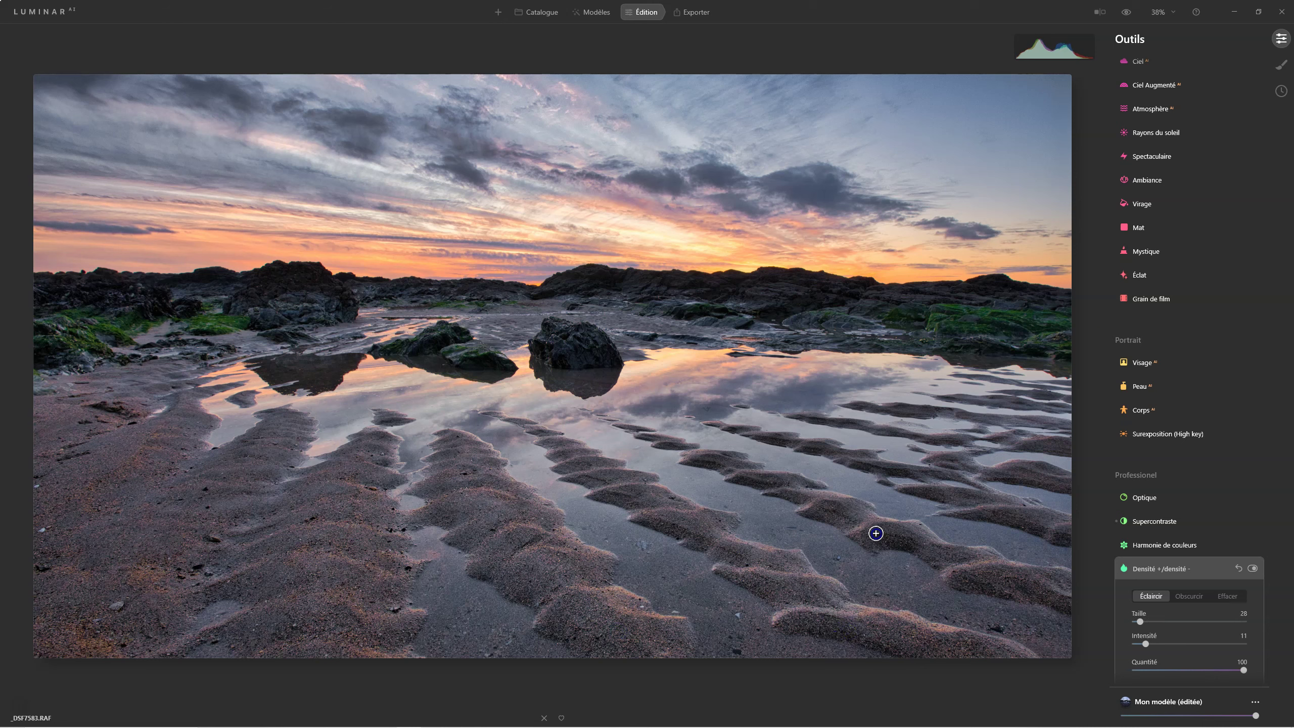
pyautogui.click(1000, 577)
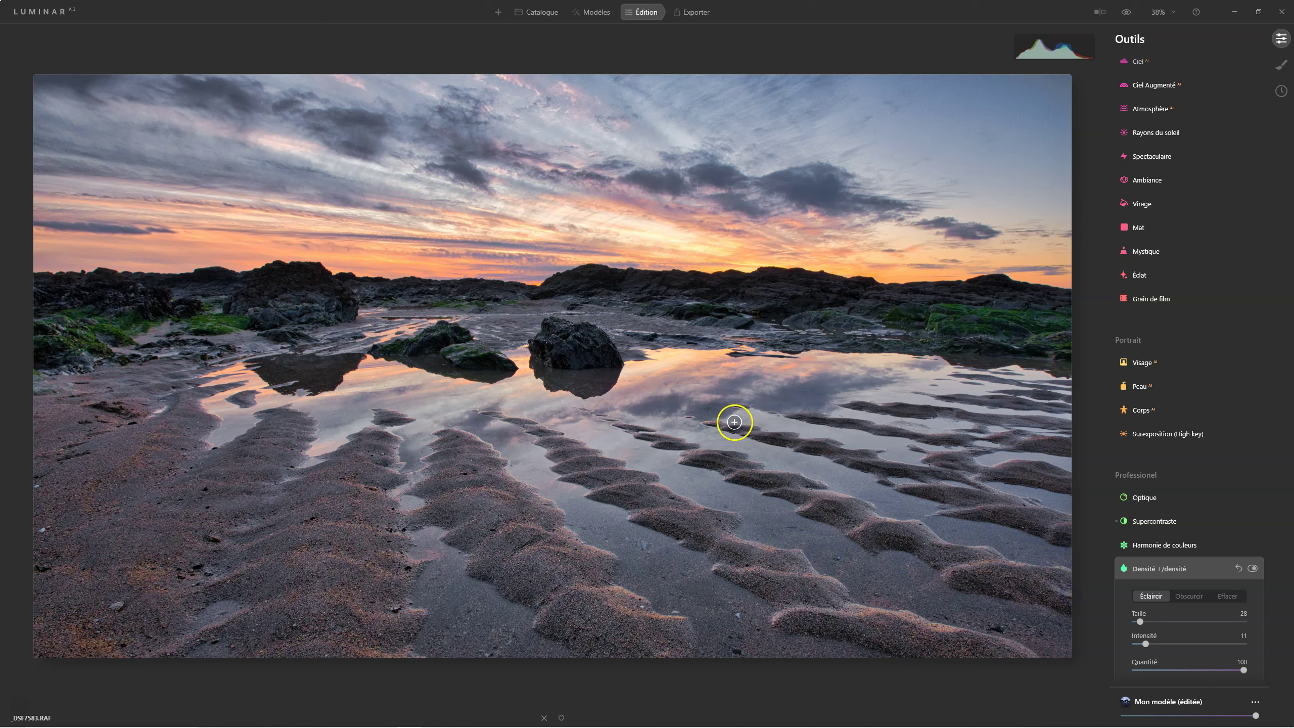
pyautogui.click(946, 484)
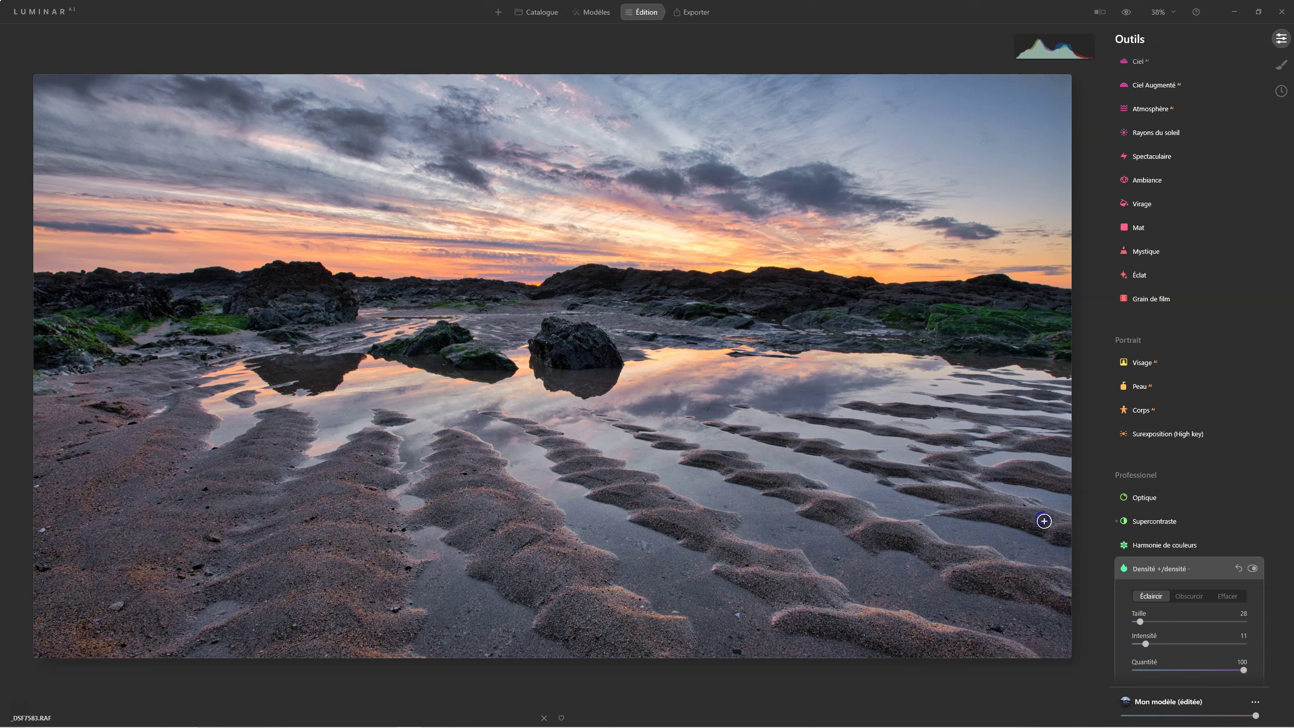
pyautogui.click(1039, 461)
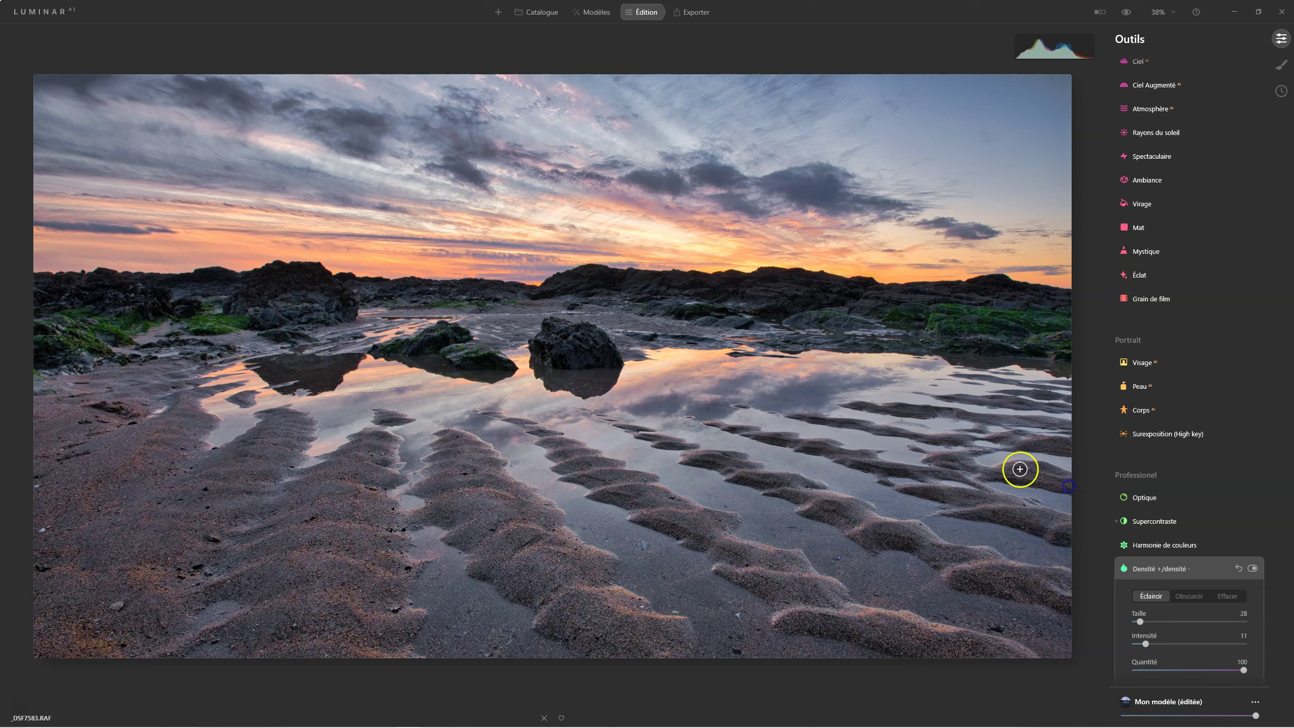
# - Enlarge the Éclaircir brush to 76, lighten the sand in the lower-left foreground, and toggle Densité to compare its effect
pyautogui.press(']')
pyautogui.press(']')
pyautogui.press(']')
pyautogui.press(']')
pyautogui.press(']')
pyautogui.click(120, 635)
pyautogui.moveTo(120, 634)
pyautogui.mouseDown()
pyautogui.moveTo(210, 457)
pyautogui.moveTo(110, 600)
pyautogui.moveTo(152, 379)
pyautogui.moveTo(186, 393)
pyautogui.moveTo(60, 587)
pyautogui.moveTo(74, 493)
pyautogui.mouseUp()
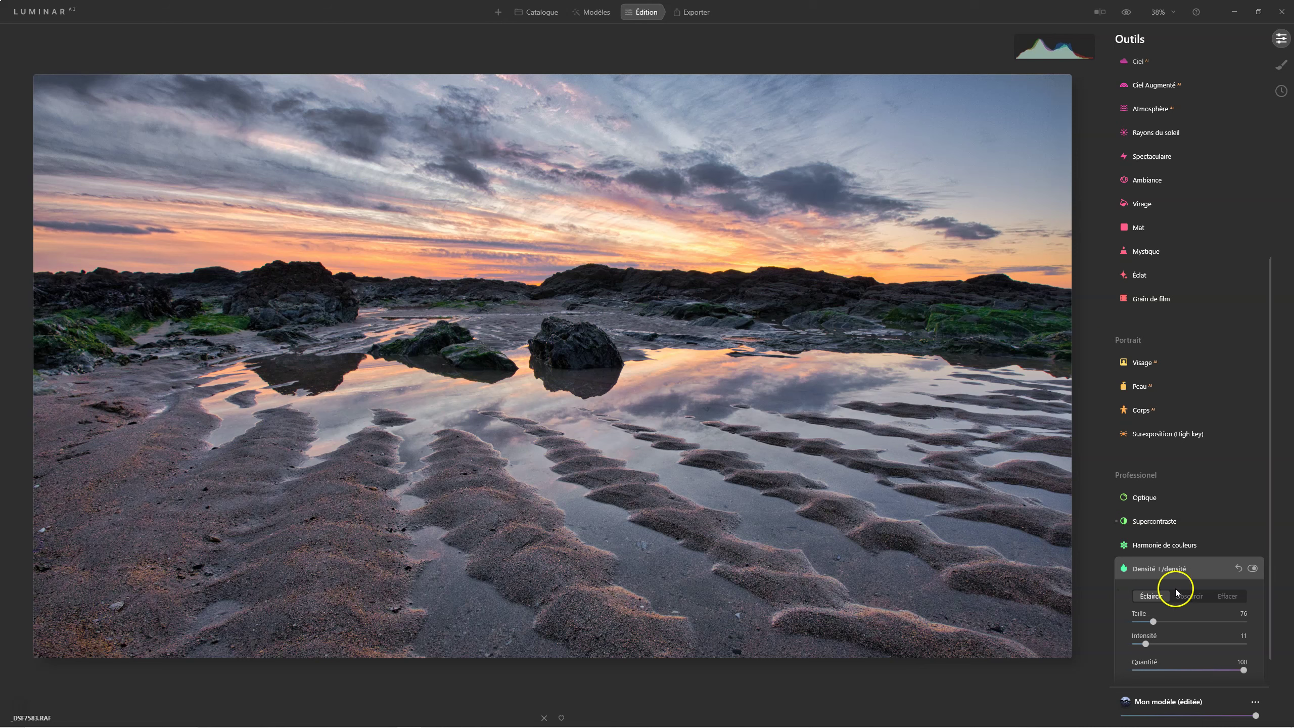
pyautogui.click(1252, 569)
pyautogui.click(1253, 568)
# - Darken the hollows and water between the sand ridges with the Obscurcir brush at size 76
pyautogui.click(1191, 599)
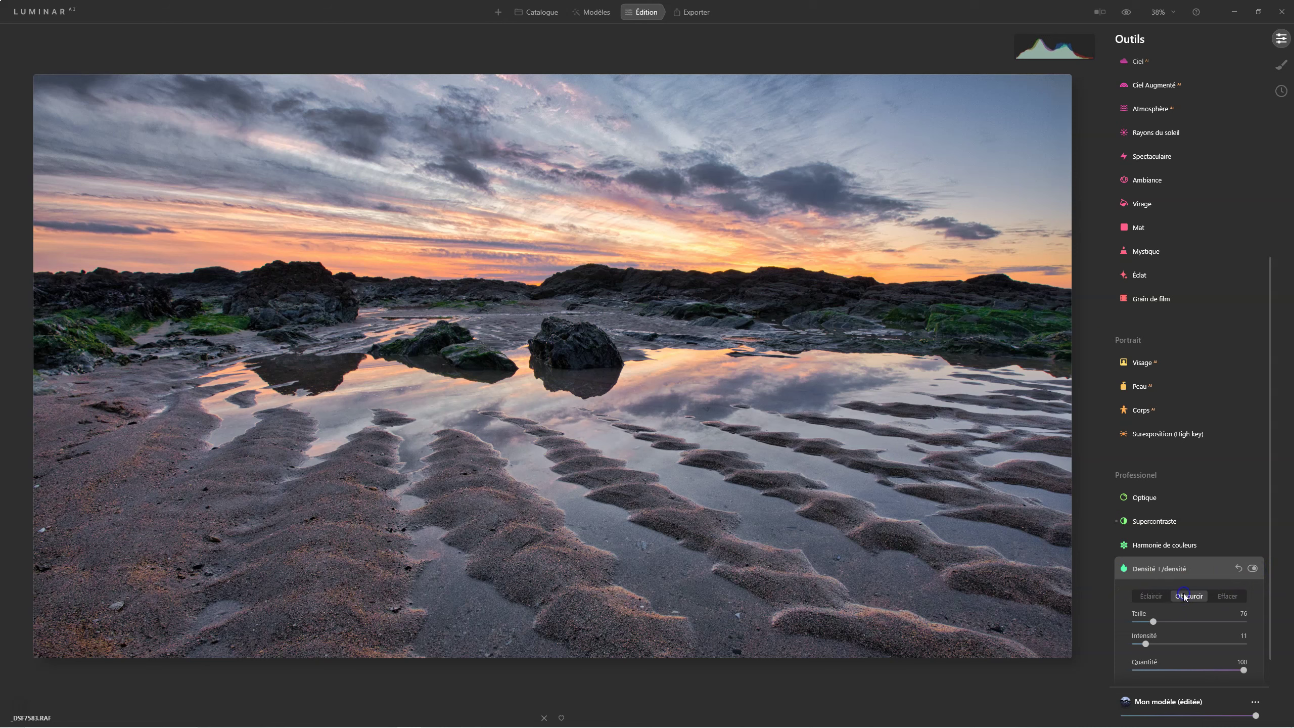
pyautogui.moveTo(502, 574)
pyautogui.mouseDown()
pyautogui.moveTo(433, 485)
pyautogui.moveTo(418, 436)
pyautogui.moveTo(405, 454)
pyautogui.mouseUp()
pyautogui.moveTo(494, 413)
pyautogui.mouseDown()
pyautogui.moveTo(511, 445)
pyautogui.moveTo(738, 609)
pyautogui.moveTo(719, 601)
pyautogui.moveTo(574, 387)
pyautogui.moveTo(576, 419)
pyautogui.mouseUp()
pyautogui.moveTo(738, 469)
pyautogui.mouseDown()
pyautogui.moveTo(702, 440)
pyautogui.moveTo(865, 484)
pyautogui.mouseUp()
pyautogui.moveTo(960, 511)
pyautogui.mouseDown()
pyautogui.moveTo(697, 386)
pyautogui.moveTo(760, 410)
pyautogui.moveTo(743, 413)
pyautogui.moveTo(1041, 489)
pyautogui.moveTo(1007, 467)
pyautogui.moveTo(1036, 463)
pyautogui.mouseUp()
pyautogui.moveTo(911, 400); pyautogui.dragTo(904, 395)
pyautogui.moveTo(1041, 421)
pyautogui.mouseDown()
pyautogui.moveTo(1053, 463)
pyautogui.moveTo(1078, 451)
pyautogui.mouseUp()
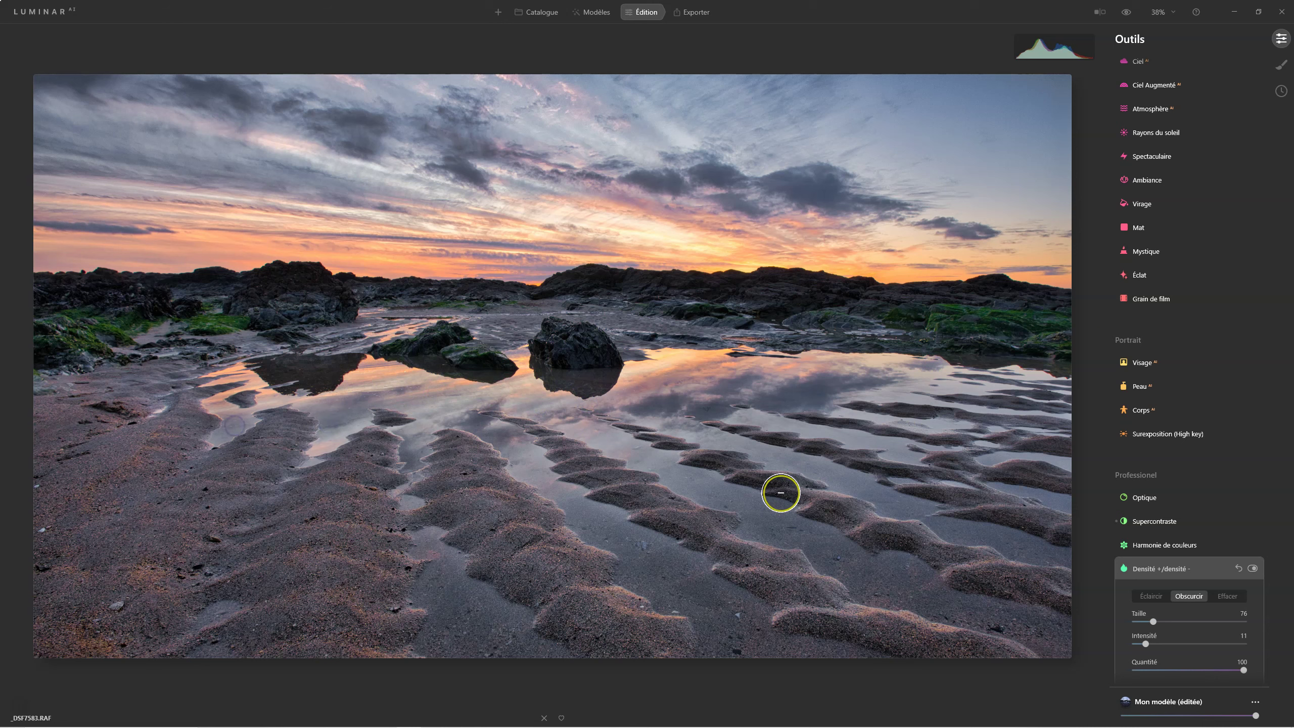
# - Lighten the central rocks and the rocky strip behind them with the Éclaircir brush, reducing its size to 28
pyautogui.click(1151, 596)
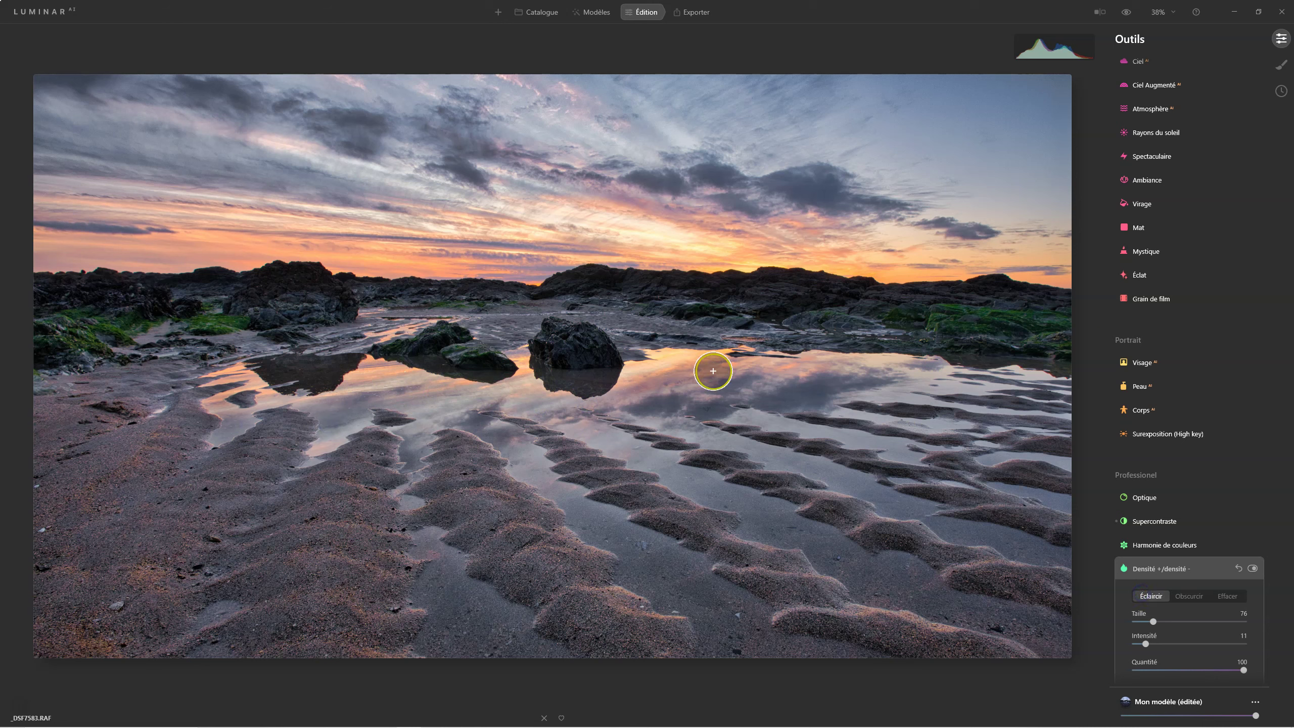
pyautogui.moveTo(569, 347); pyautogui.dragTo(600, 358)
pyautogui.press('[')
pyautogui.press('[')
pyautogui.press('[')
pyautogui.press('[')
pyautogui.press('[')
pyautogui.press('[')
pyautogui.press('[')
pyautogui.press('[')
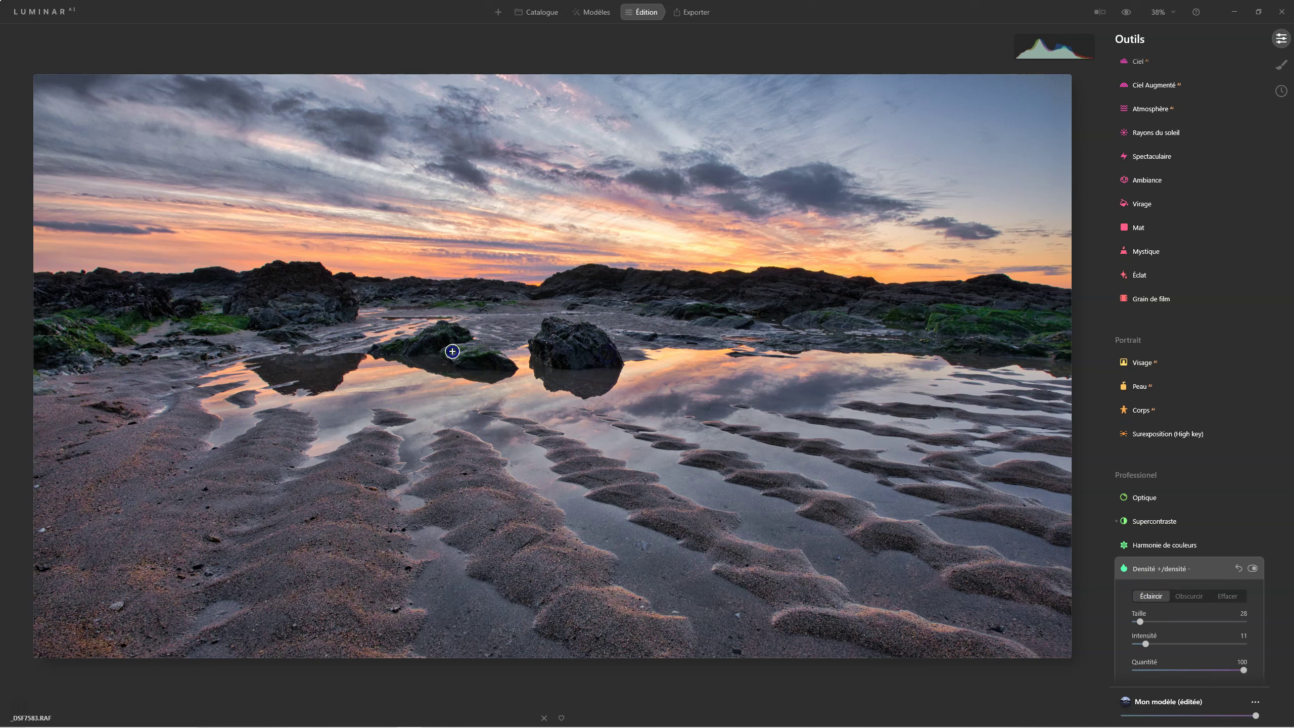
pyautogui.moveTo(438, 332)
pyautogui.mouseDown()
pyautogui.moveTo(300, 367)
pyautogui.moveTo(436, 384)
pyautogui.moveTo(271, 306)
pyautogui.moveTo(322, 302)
pyautogui.moveTo(280, 280)
pyautogui.moveTo(307, 274)
pyautogui.moveTo(333, 319)
pyautogui.moveTo(941, 353)
pyautogui.moveTo(950, 345)
pyautogui.moveTo(925, 314)
pyautogui.moveTo(973, 316)
pyautogui.moveTo(927, 323)
pyautogui.moveTo(990, 367)
pyautogui.moveTo(823, 341)
pyautogui.moveTo(860, 309)
pyautogui.moveTo(878, 338)
pyautogui.moveTo(807, 327)
pyautogui.mouseUp()
# - Enlarge the Éclaircir brush to 40, lighten the mossy rocks at the photo's left edge, and toggle Densité to compare its effect
pyautogui.press(']')
pyautogui.press(']')
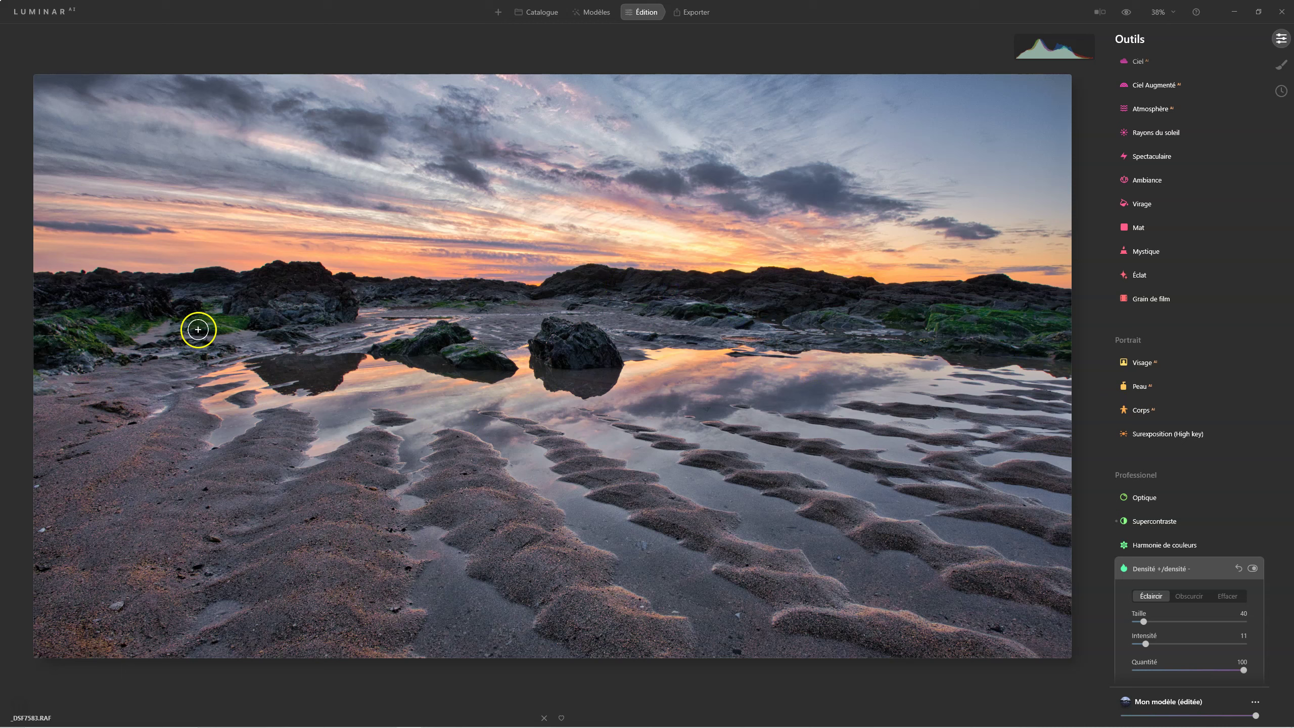
pyautogui.moveTo(73, 320)
pyautogui.mouseDown()
pyautogui.moveTo(134, 321)
pyautogui.moveTo(121, 346)
pyautogui.moveTo(68, 339)
pyautogui.mouseUp()
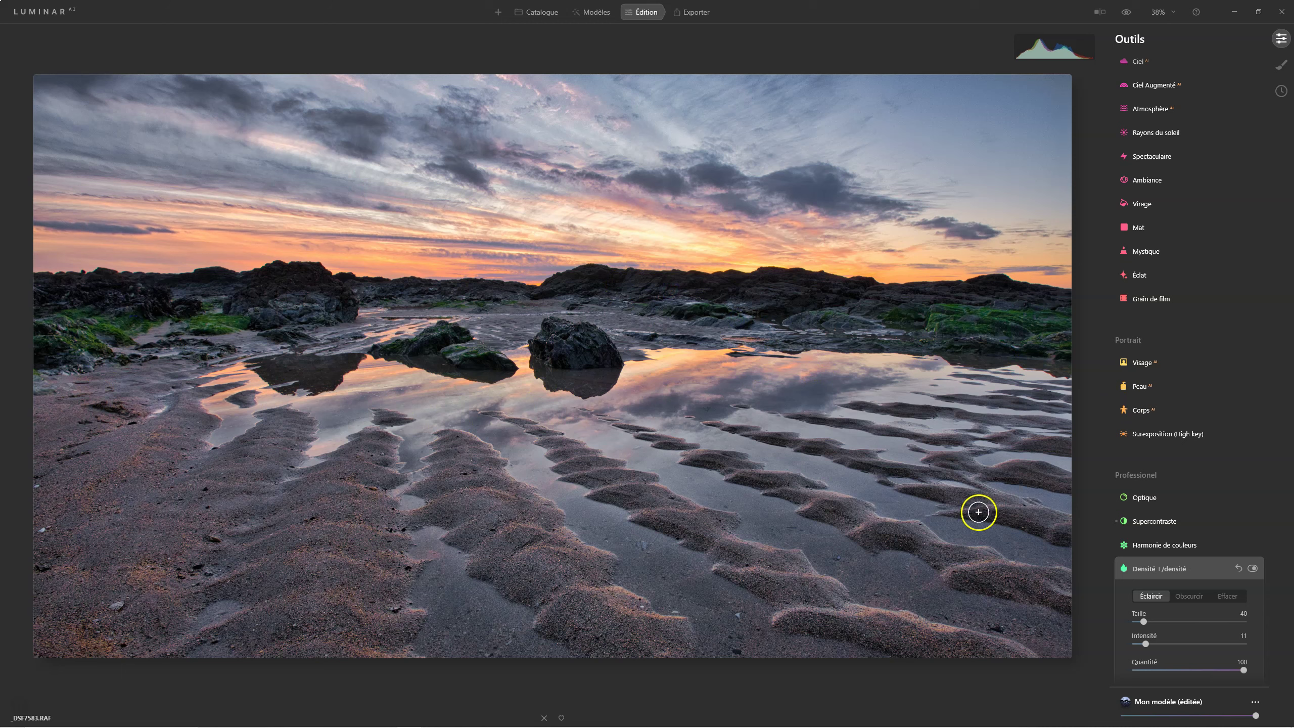
pyautogui.click(1252, 568)
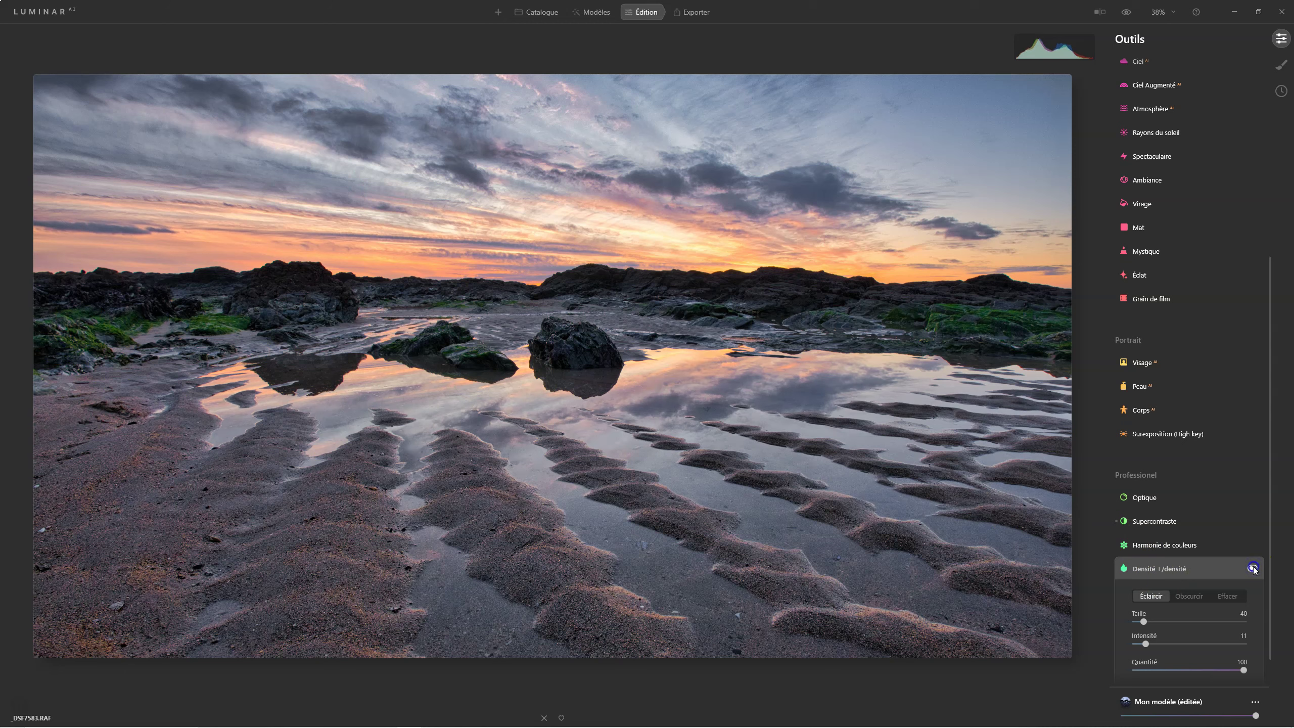
pyautogui.click(1252, 568)
pyautogui.click(1252, 568)
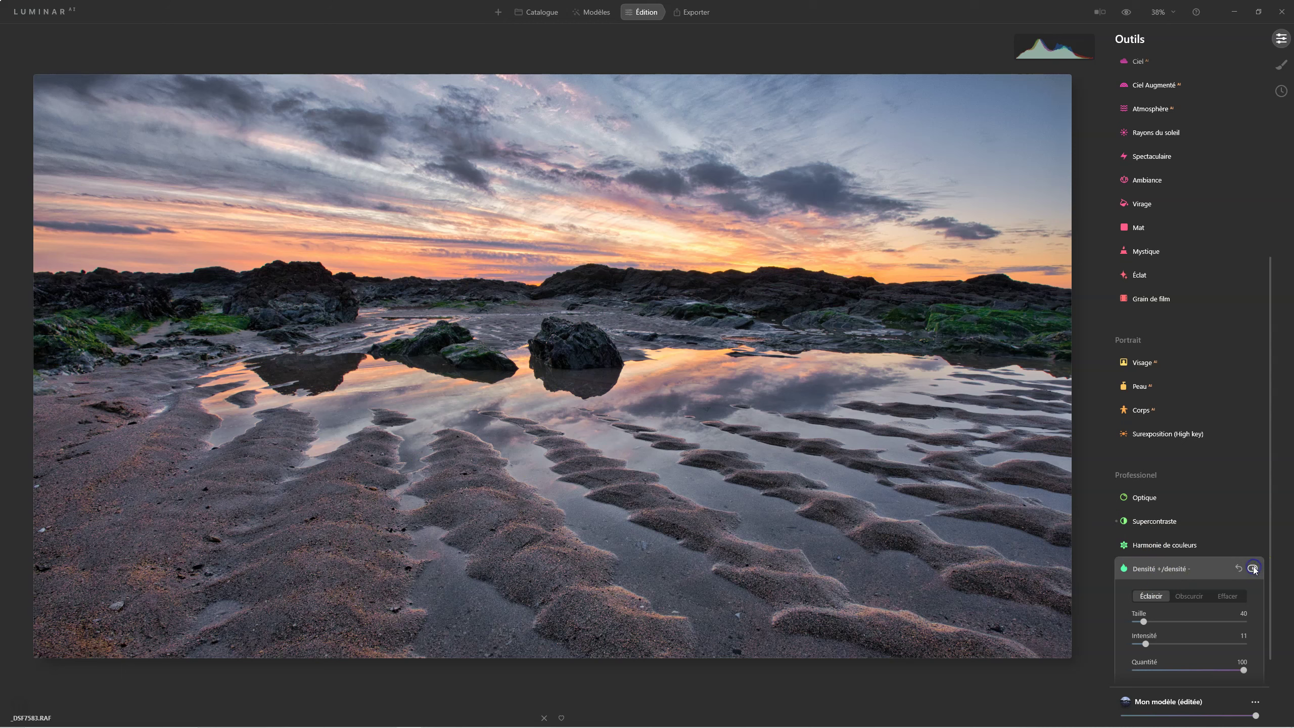
pyautogui.click(1252, 568)
pyautogui.click(1252, 567)
pyautogui.click(1252, 568)
pyautogui.click(1252, 567)
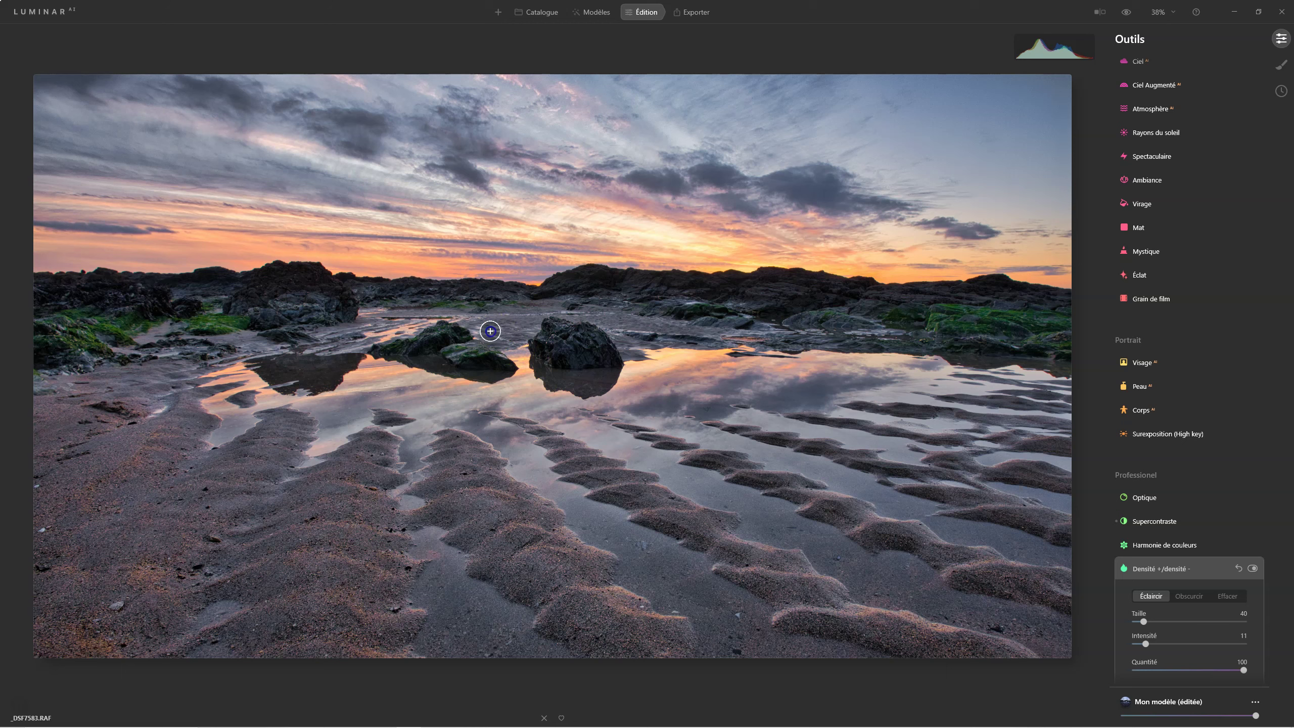
# - Touch up the area around the central rocks with Éclaircir and a size 52 Obscurcir brush, and toggle Densité to compare the result
pyautogui.moveTo(512, 356)
pyautogui.mouseDown()
pyautogui.moveTo(433, 349)
pyautogui.moveTo(372, 311)
pyautogui.moveTo(410, 319)
pyautogui.moveTo(413, 334)
pyautogui.moveTo(412, 320)
pyautogui.moveTo(374, 311)
pyautogui.mouseUp()
pyautogui.click(1181, 595)
pyautogui.moveTo(454, 323)
pyautogui.mouseDown()
pyautogui.moveTo(569, 338)
pyautogui.moveTo(560, 298)
pyautogui.moveTo(669, 346)
pyautogui.moveTo(686, 386)
pyautogui.moveTo(508, 320)
pyautogui.moveTo(538, 393)
pyautogui.mouseUp()
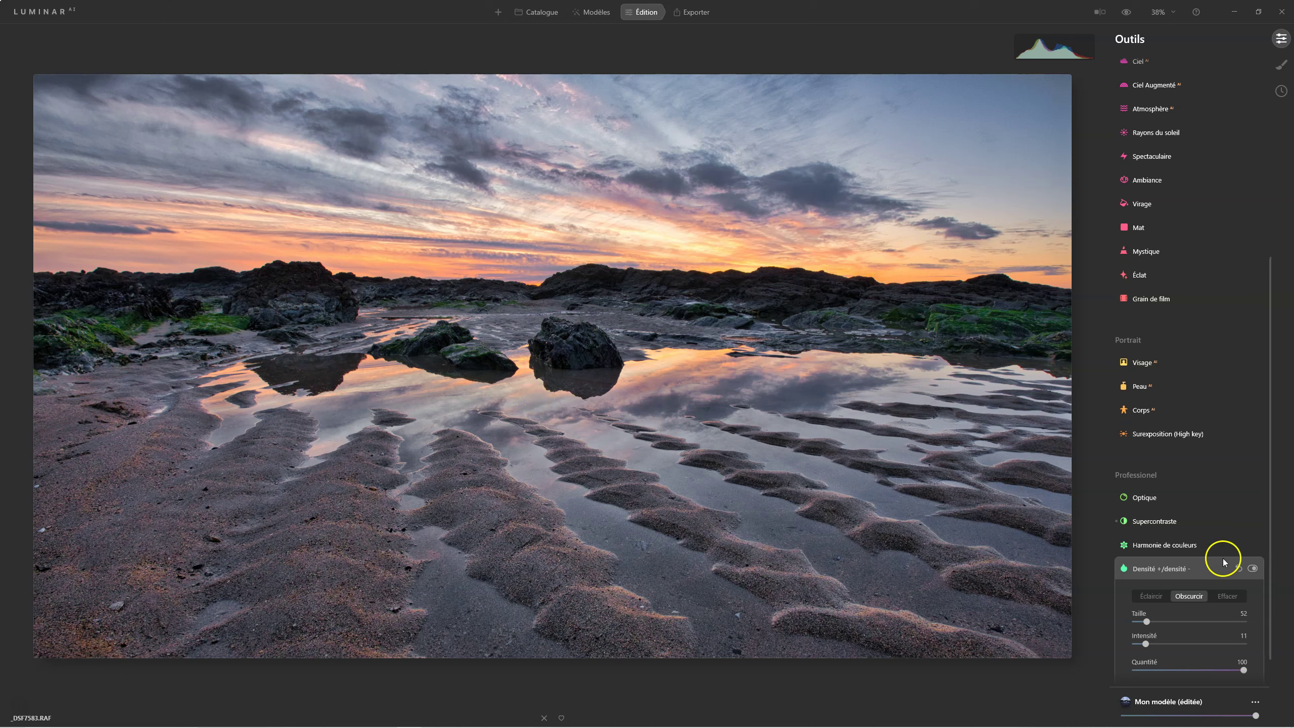
pyautogui.click(1254, 569)
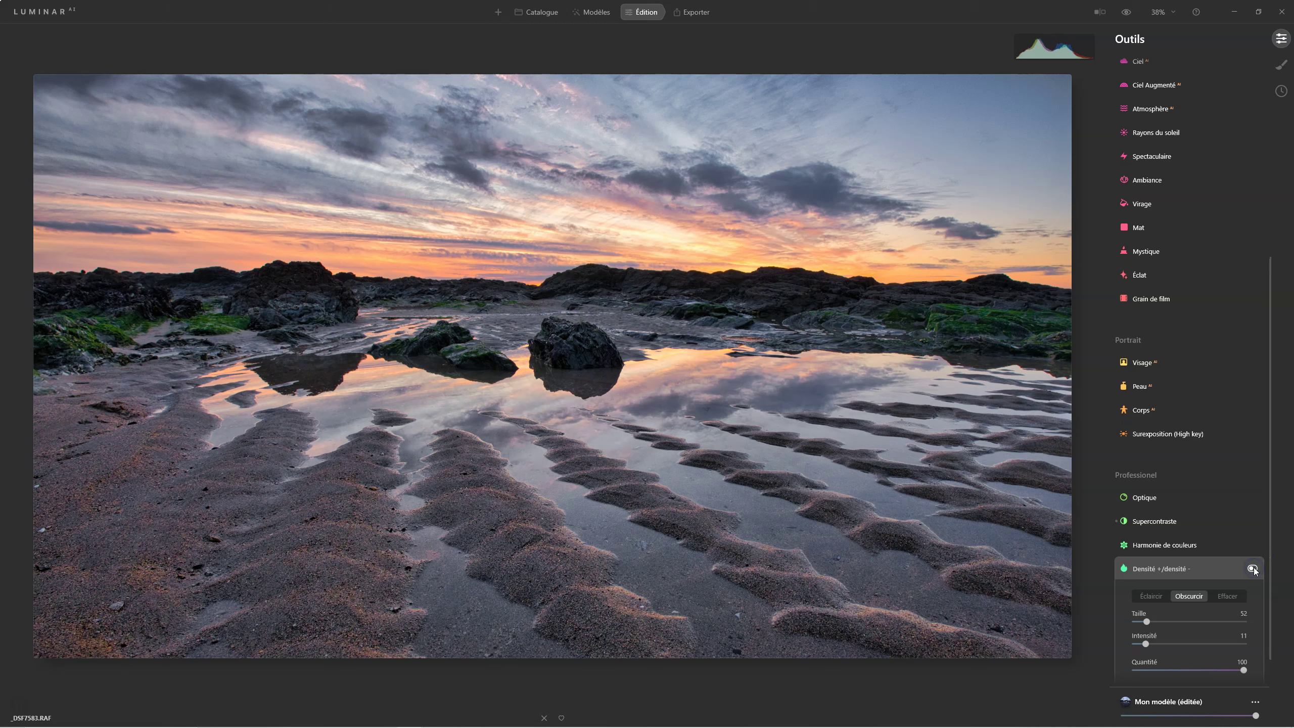
pyautogui.click(1253, 568)
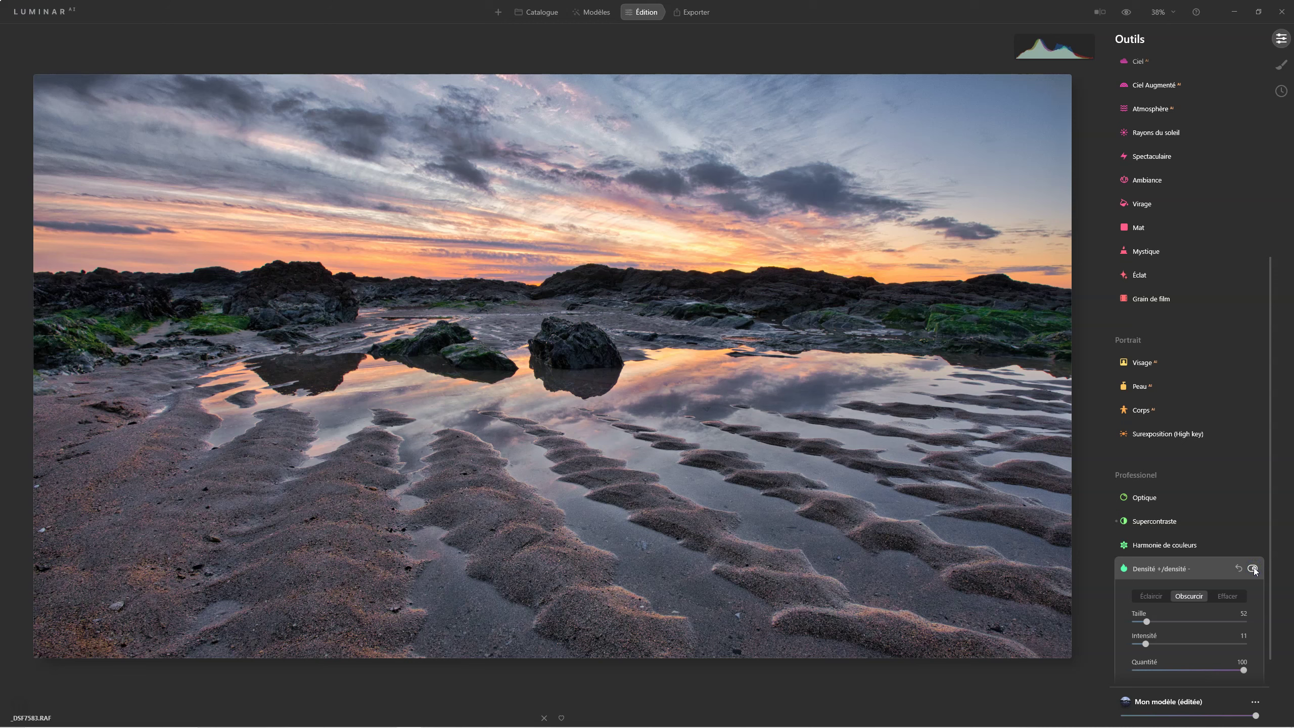
# - Darken the sunset sky above the horizon with the Obscurcir brush at size 52, and toggle Densité to compare its effect
pyautogui.moveTo(915, 306)
pyautogui.mouseDown()
pyautogui.moveTo(857, 335)
pyautogui.moveTo(921, 358)
pyautogui.moveTo(916, 337)
pyautogui.moveTo(506, 280)
pyautogui.moveTo(606, 232)
pyautogui.moveTo(566, 194)
pyautogui.moveTo(635, 194)
pyautogui.mouseUp()
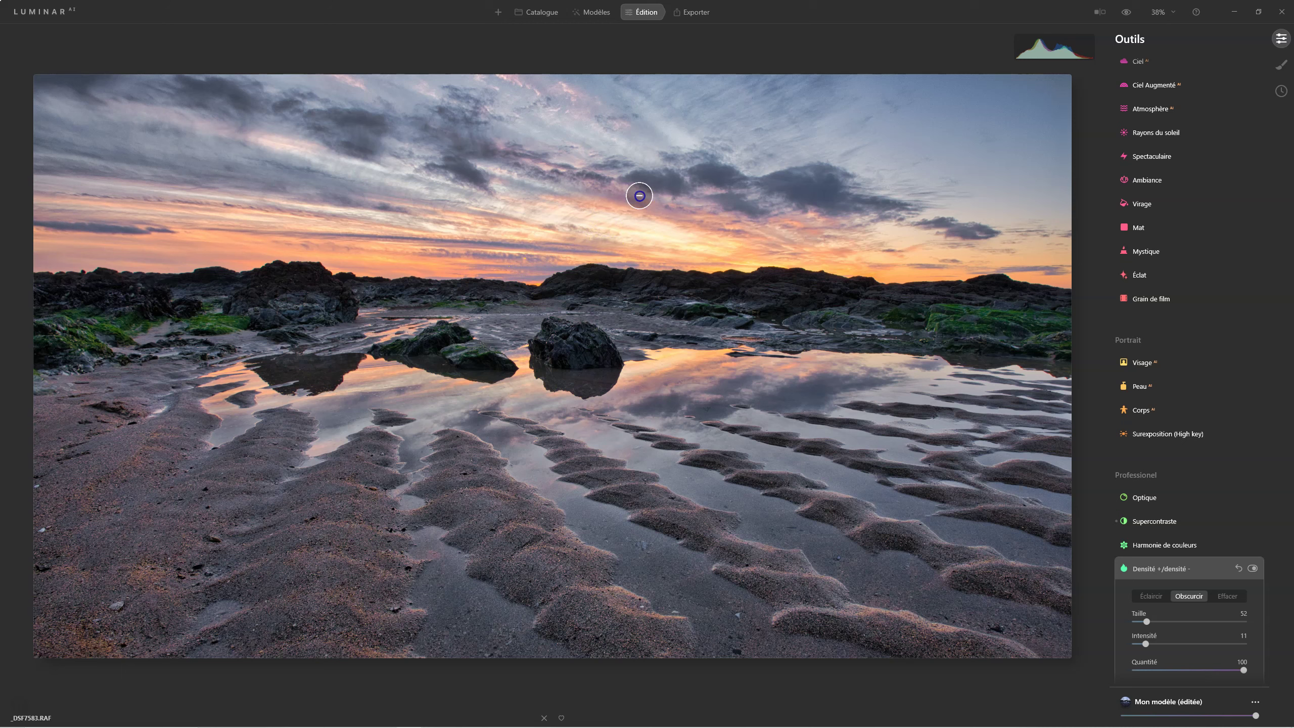
pyautogui.moveTo(774, 227)
pyautogui.mouseDown()
pyautogui.moveTo(753, 245)
pyautogui.moveTo(499, 248)
pyautogui.moveTo(747, 263)
pyautogui.moveTo(736, 209)
pyautogui.moveTo(847, 253)
pyautogui.moveTo(804, 230)
pyautogui.moveTo(844, 259)
pyautogui.moveTo(794, 275)
pyautogui.moveTo(225, 290)
pyautogui.moveTo(168, 234)
pyautogui.moveTo(425, 242)
pyautogui.moveTo(74, 259)
pyautogui.moveTo(64, 242)
pyautogui.moveTo(492, 256)
pyautogui.mouseUp()
pyautogui.moveTo(49, 264)
pyautogui.mouseDown()
pyautogui.moveTo(172, 212)
pyautogui.moveTo(403, 225)
pyautogui.moveTo(161, 191)
pyautogui.moveTo(13, 195)
pyautogui.moveTo(271, 232)
pyautogui.moveTo(333, 192)
pyautogui.moveTo(413, 196)
pyautogui.moveTo(169, 138)
pyautogui.moveTo(94, 135)
pyautogui.moveTo(123, 154)
pyautogui.moveTo(270, 157)
pyautogui.moveTo(212, 139)
pyautogui.moveTo(101, 156)
pyautogui.moveTo(470, 298)
pyautogui.moveTo(696, 208)
pyautogui.moveTo(618, 179)
pyautogui.moveTo(829, 170)
pyautogui.moveTo(920, 233)
pyautogui.moveTo(967, 246)
pyautogui.moveTo(915, 226)
pyautogui.moveTo(972, 235)
pyautogui.mouseUp()
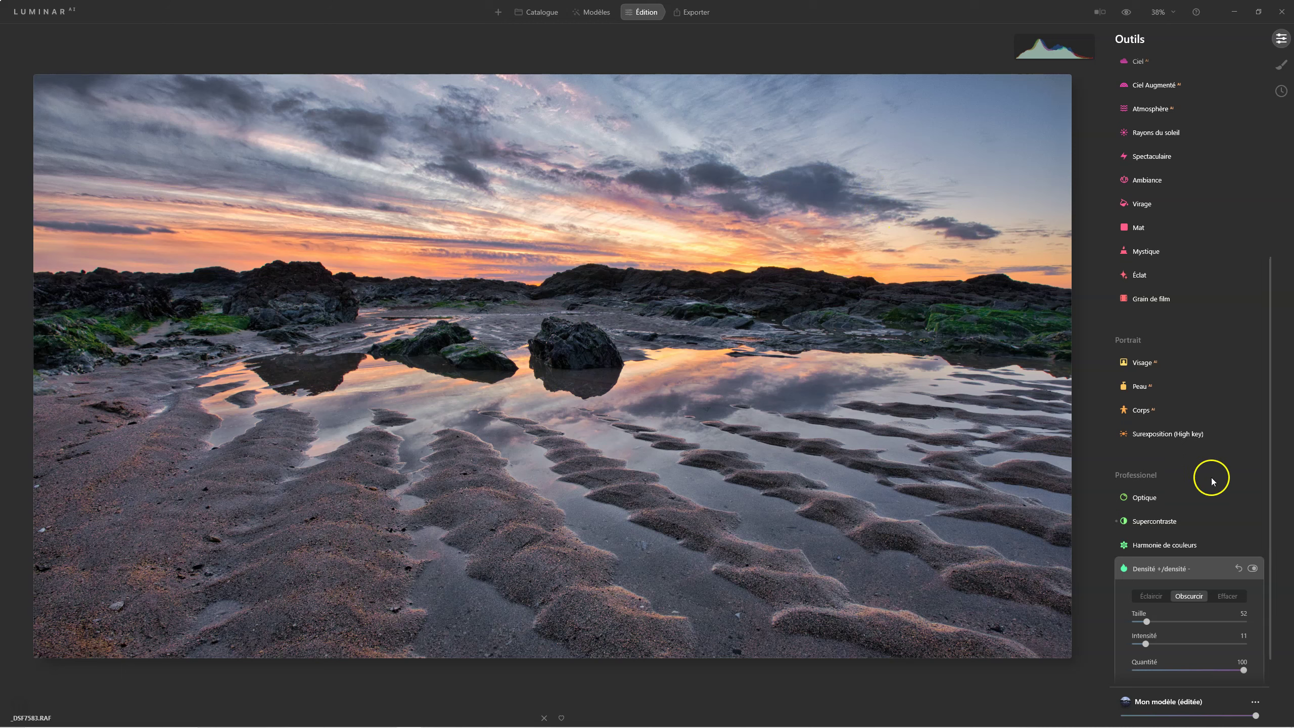
pyautogui.click(1239, 570)
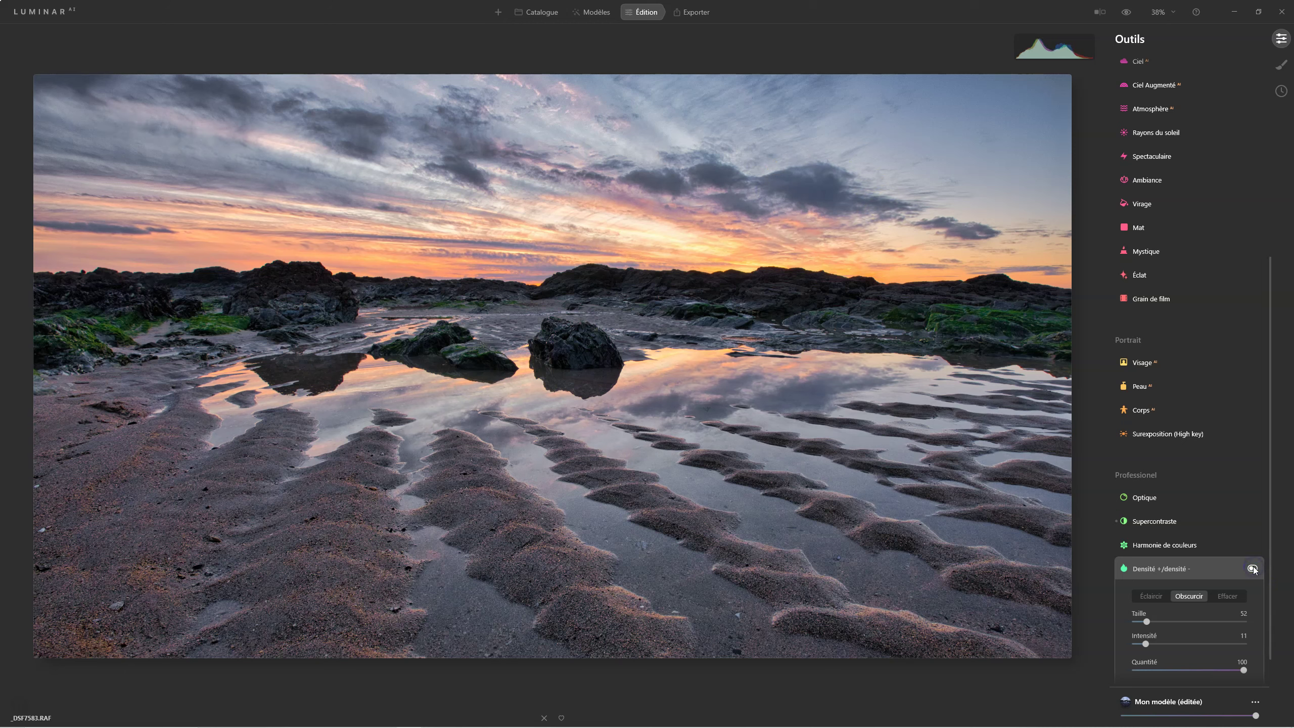
pyautogui.click(1253, 568)
pyautogui.click(1253, 567)
pyautogui.click(1253, 567)
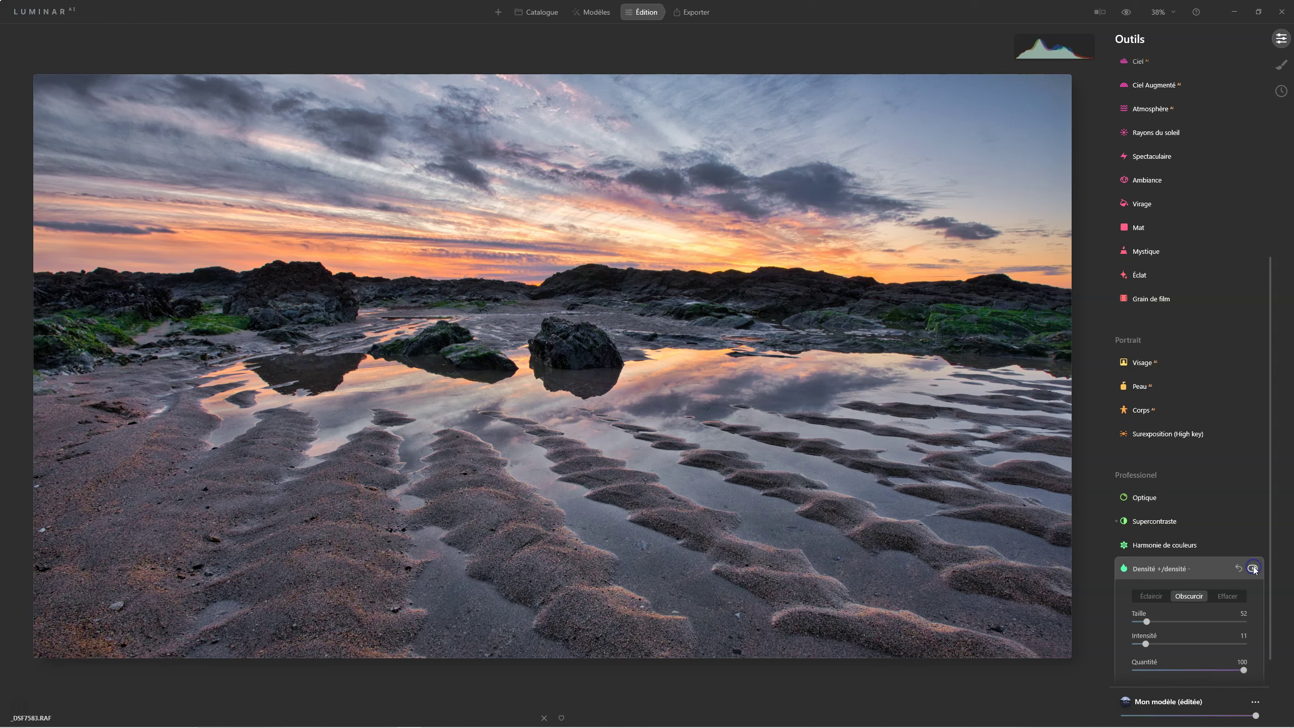
pyautogui.click(1253, 567)
pyautogui.click(1253, 567)
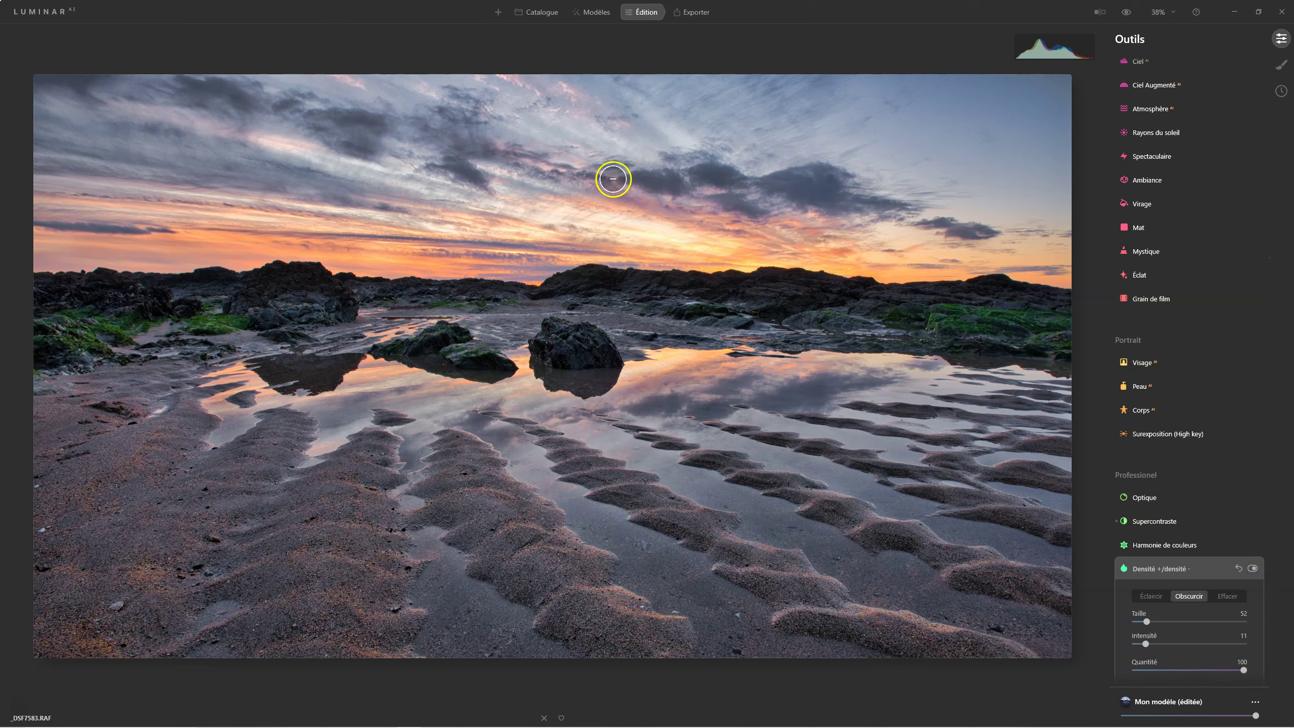
# - Darken the clouds in the upper sky with the Obscurcir brush, toggle Densité to compare its effect, and collapse the tool
pyautogui.moveTo(435, 114)
pyautogui.mouseDown()
pyautogui.moveTo(513, 84)
pyautogui.moveTo(508, 75)
pyautogui.moveTo(590, 124)
pyautogui.moveTo(625, 127)
pyautogui.moveTo(655, 187)
pyautogui.moveTo(683, 143)
pyautogui.moveTo(647, 101)
pyautogui.moveTo(615, 152)
pyautogui.mouseUp()
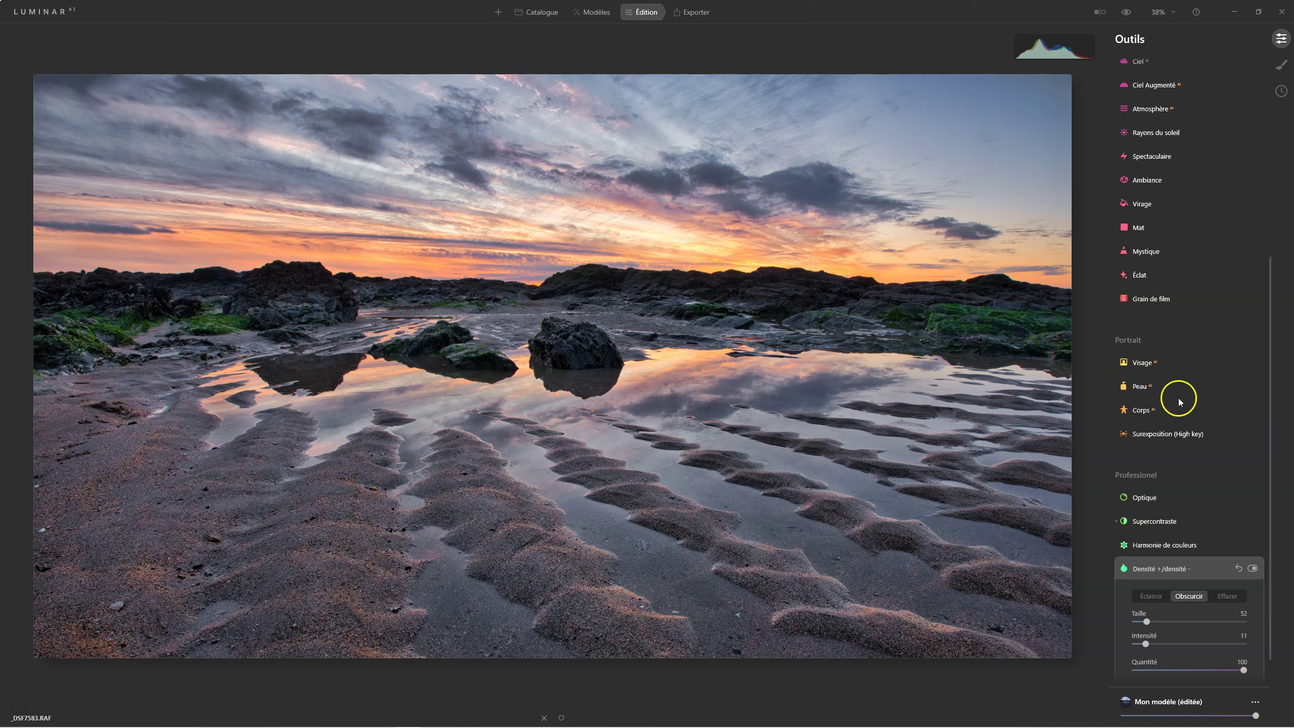
pyautogui.click(1252, 569)
pyautogui.click(1253, 568)
pyautogui.click(1174, 569)
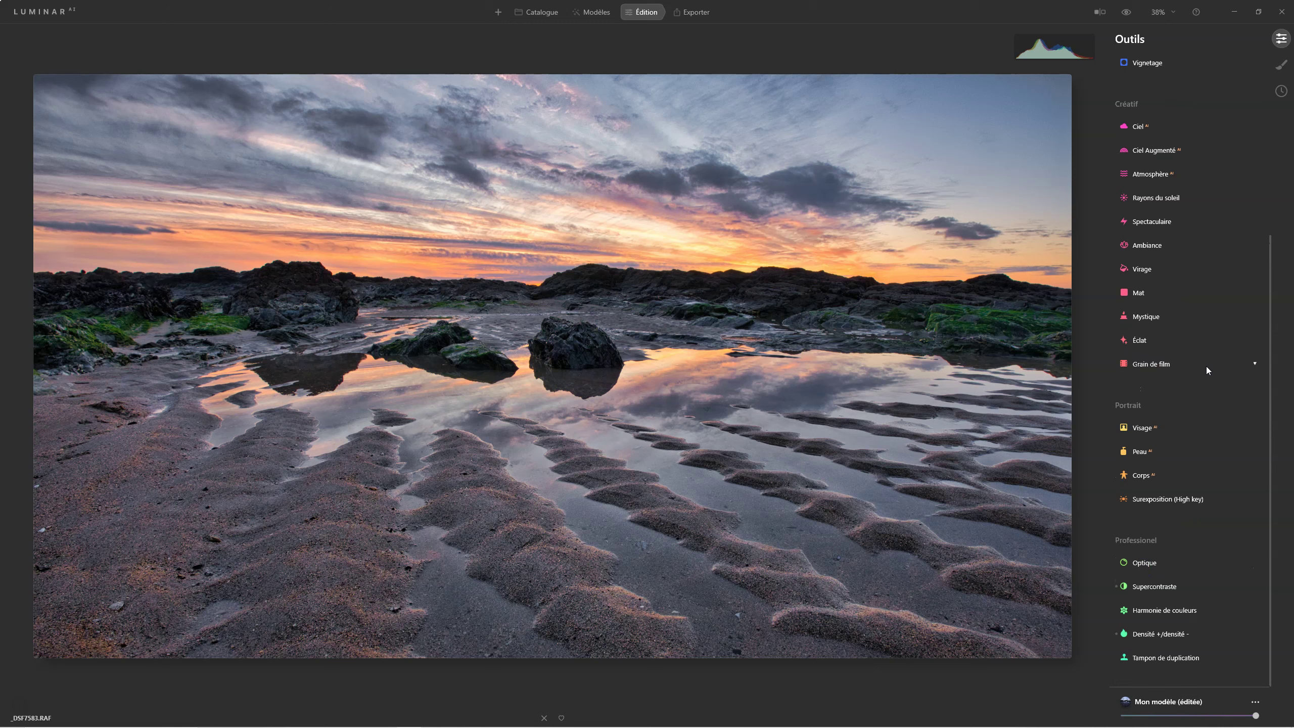
# - Set Saturation to -32 and Vibrance to 30 in Couleur, and toggle the tool to compare its effect
pyautogui.scroll(5, 1192, 341)
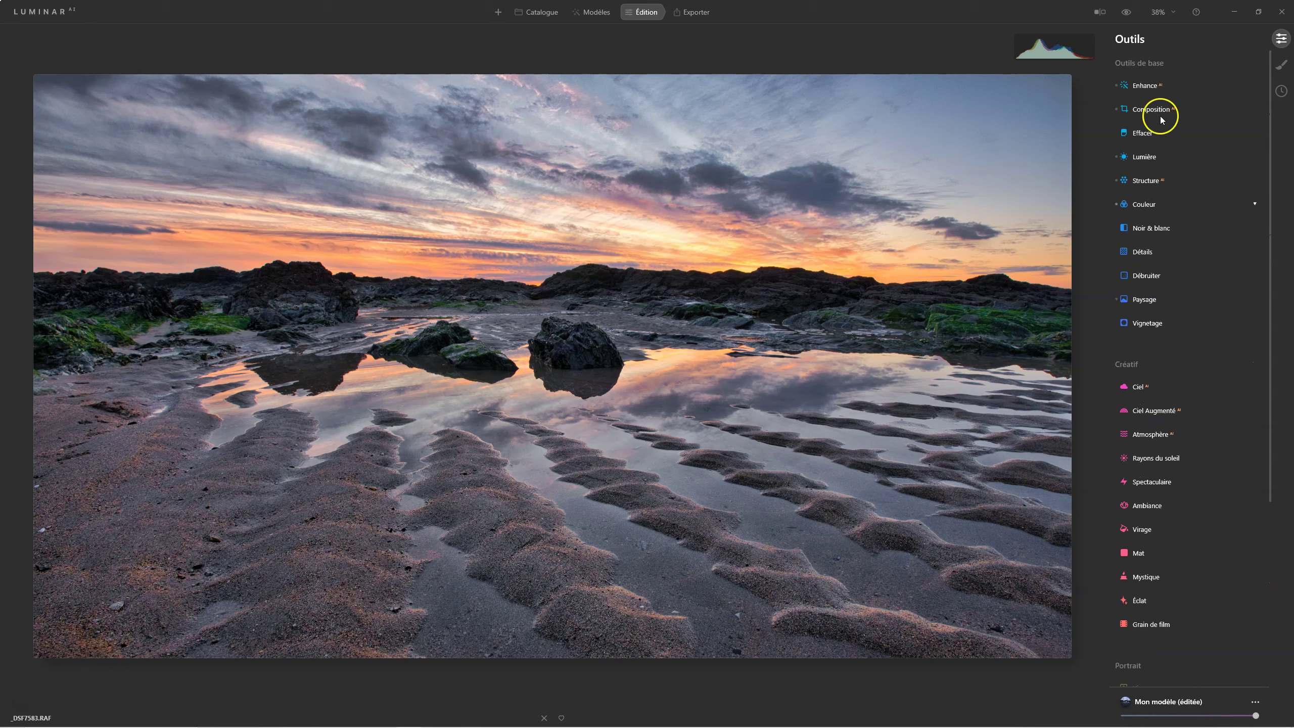
pyautogui.click(1152, 205)
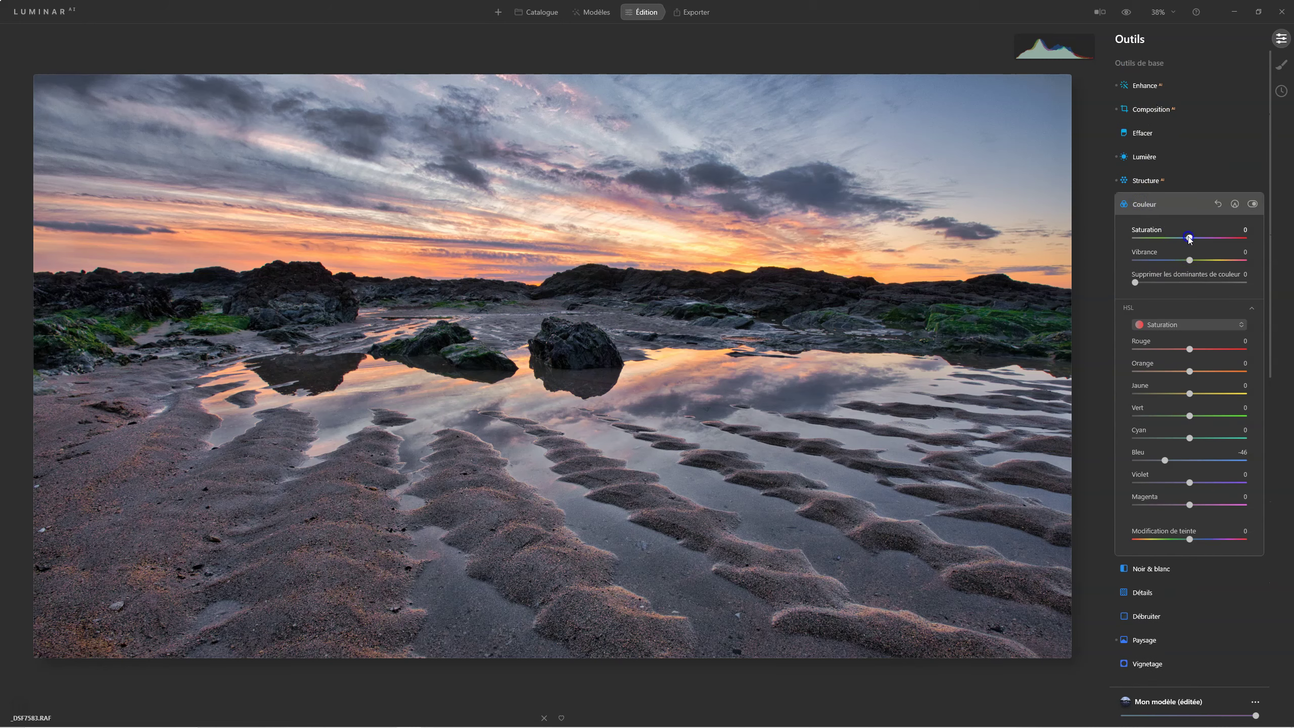
pyautogui.click(1160, 238)
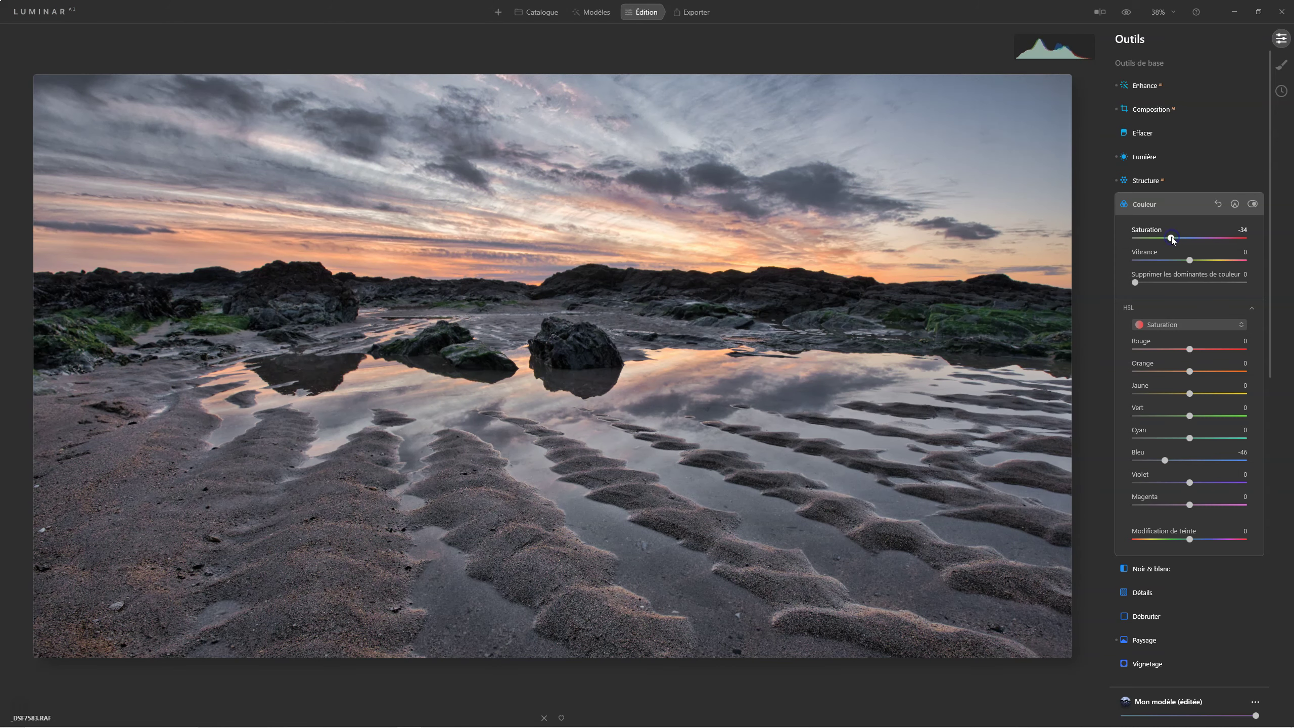
pyautogui.click(1187, 260)
pyautogui.click(1164, 238)
pyautogui.click(1252, 207)
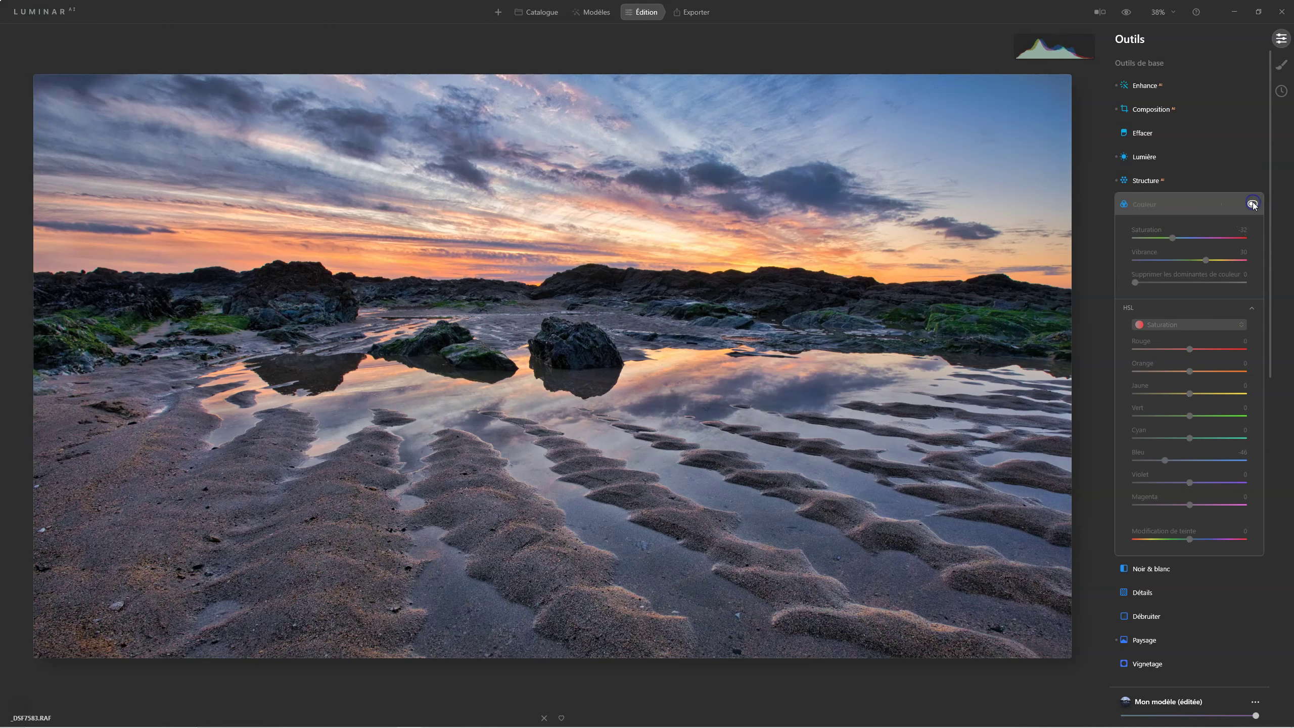
pyautogui.click(1252, 205)
pyautogui.click(1252, 205)
pyautogui.click(1252, 205)
# - Compare the photo before and after the Couleur changes in the edit history, restoring the latest state
pyautogui.click(1283, 96)
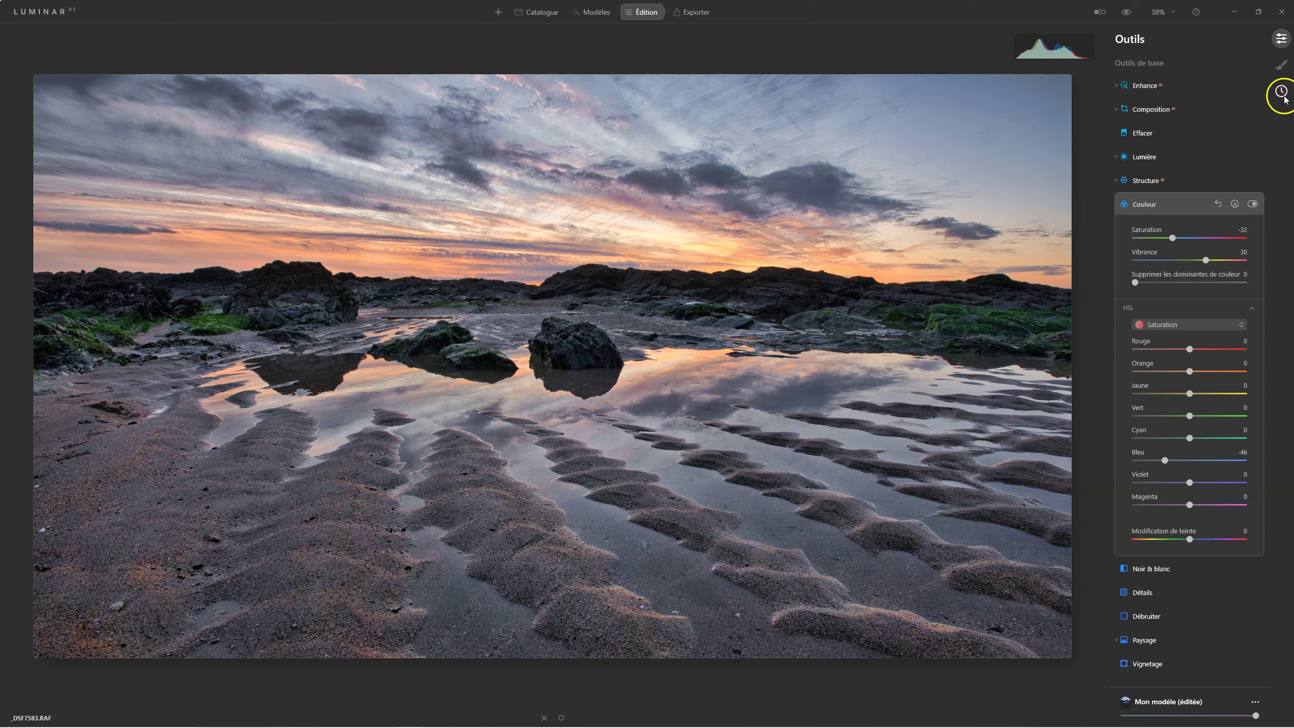
pyautogui.click(1146, 96)
pyautogui.click(1156, 231)
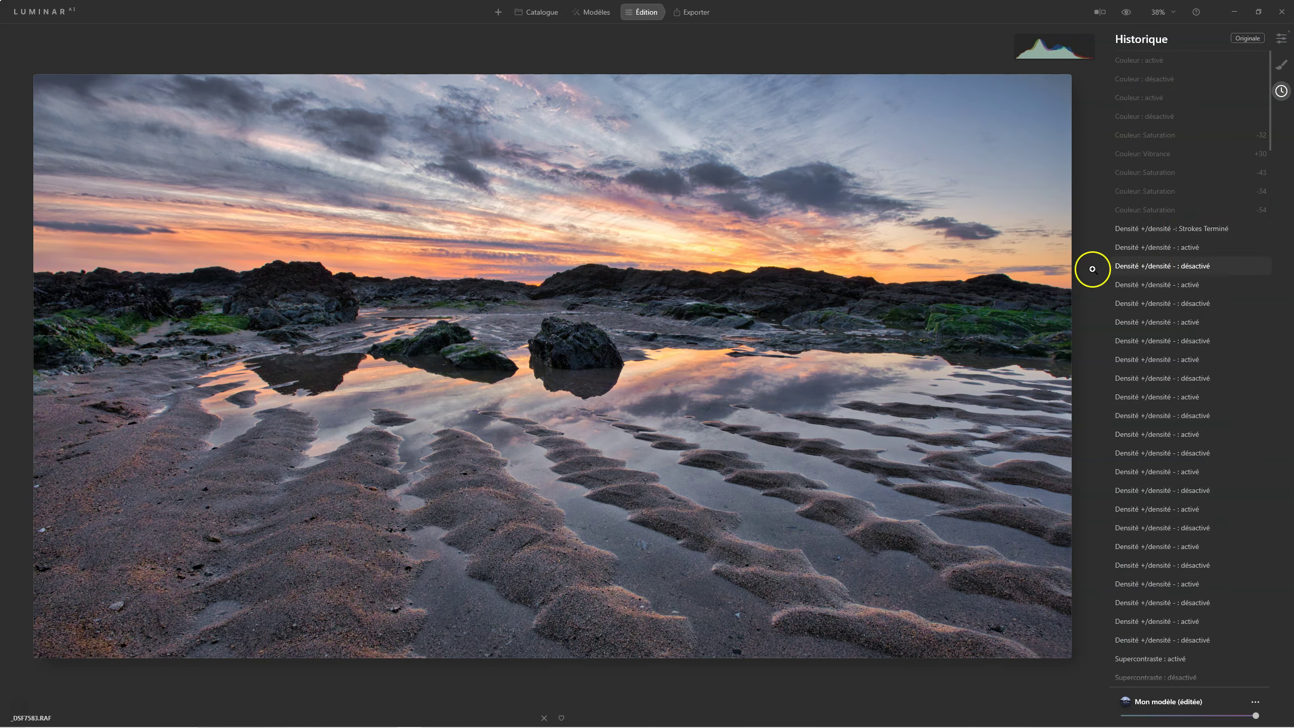
pyautogui.click(1150, 60)
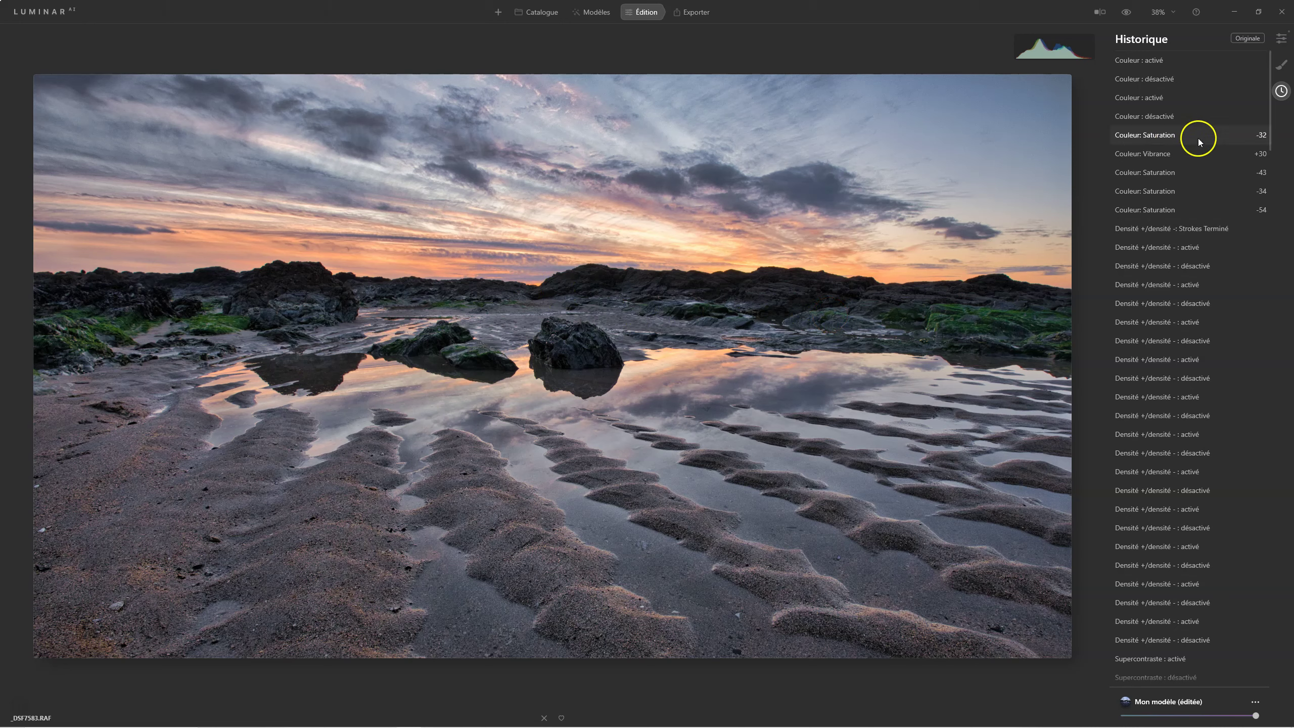
pyautogui.click(1280, 38)
# - Set Éclat to 12 and Image chaleureuse to 10 in Harmonie de couleurs
pyautogui.scroll(-10, 1130, 567)
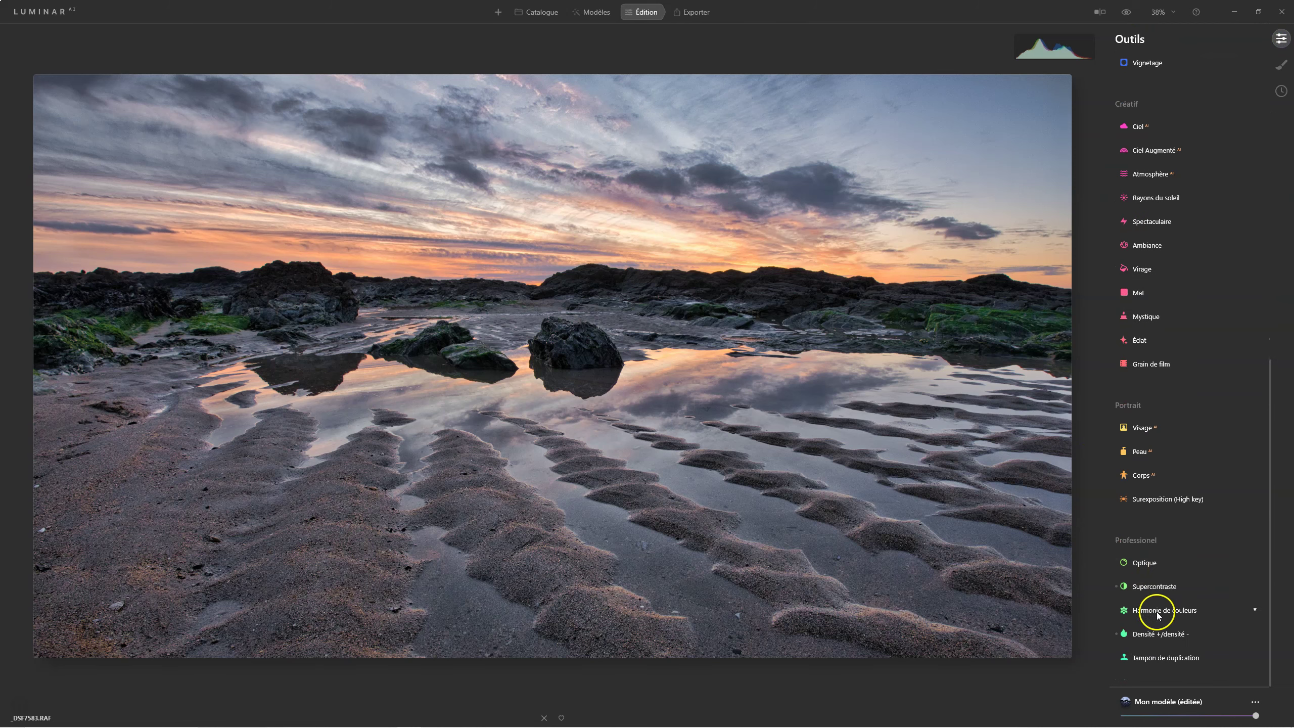
pyautogui.click(1156, 610)
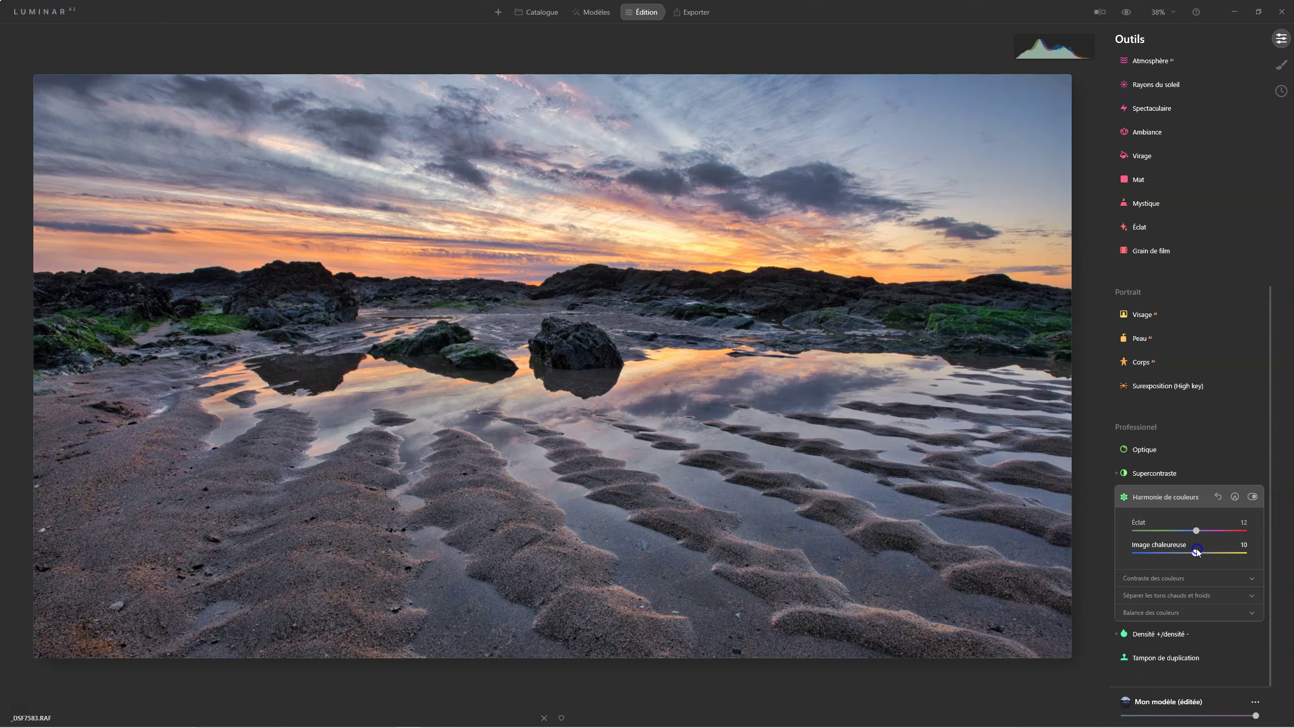
pyautogui.click(1176, 572)
# - Set the shadows' color balance to Cyan-Rouge -19, Magenta-Vert -8 and Jaune-Bleu 6, and toggle Harmonie de couleurs to compare
pyautogui.click(1159, 613)
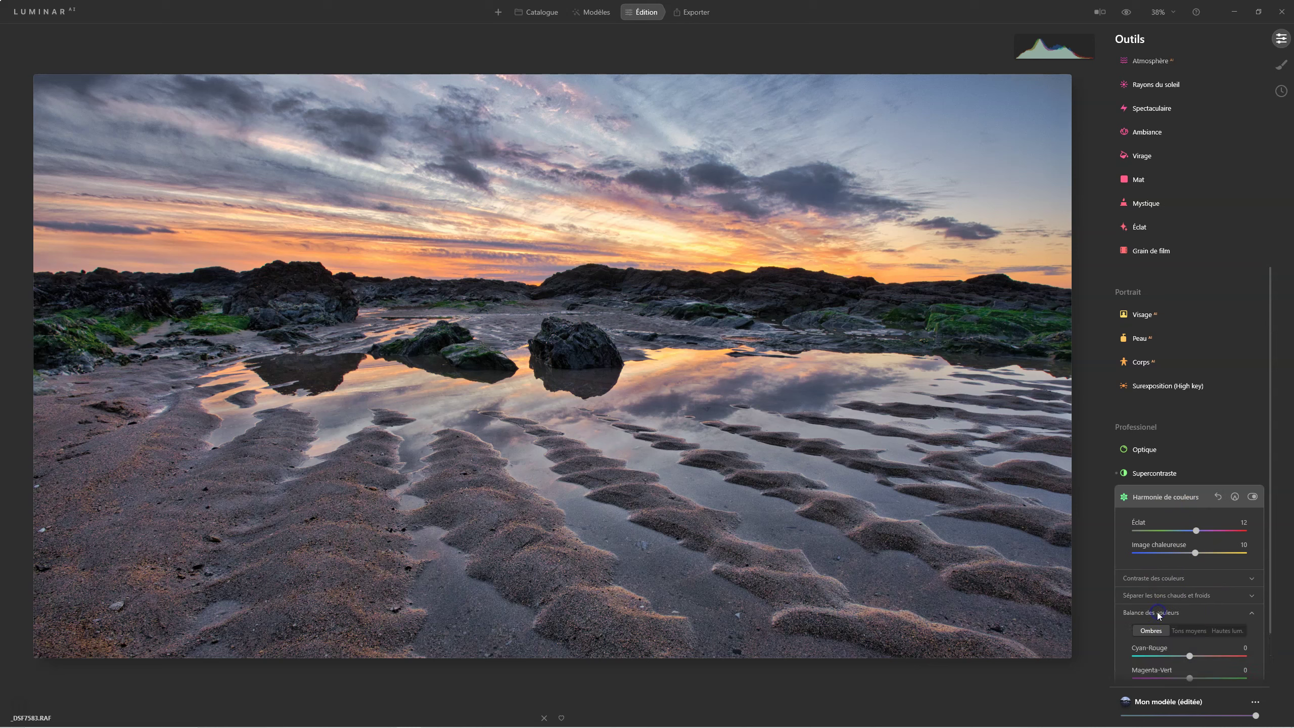
pyautogui.scroll(-3, 1191, 641)
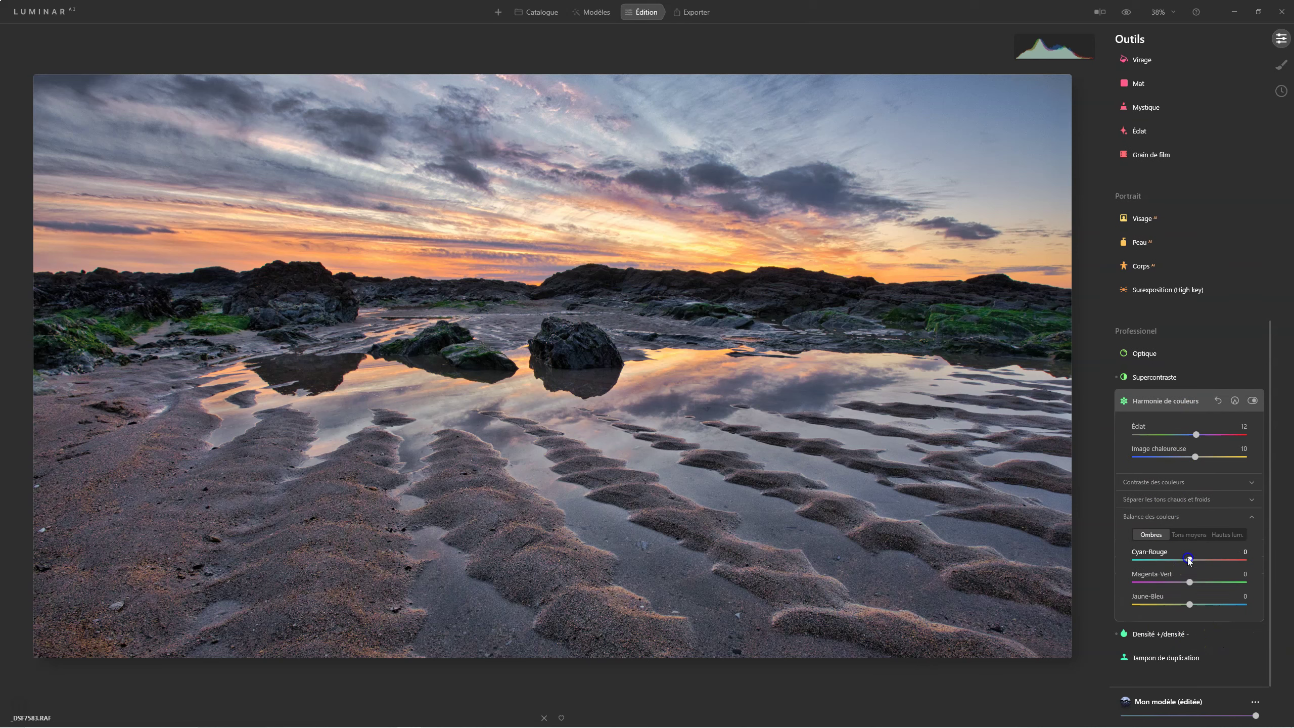
pyautogui.moveTo(1175, 560); pyautogui.dragTo(1173, 559)
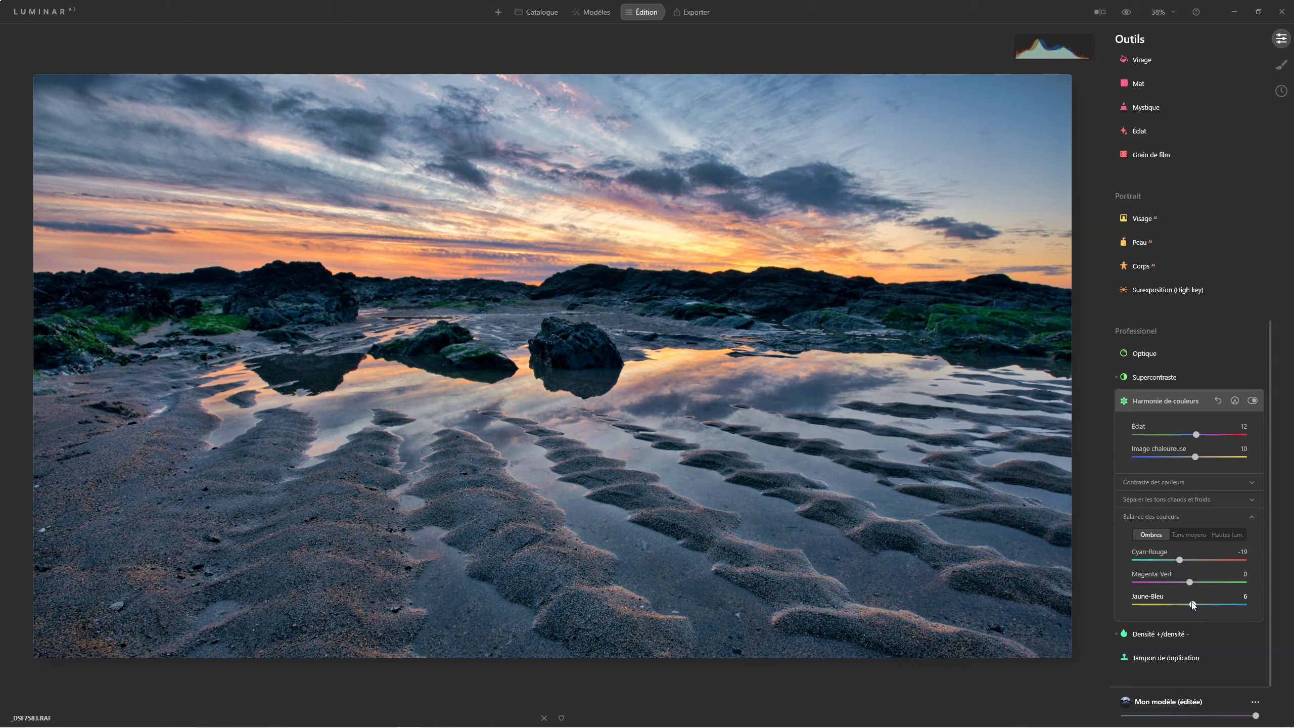
pyautogui.click(1251, 401)
pyautogui.click(1251, 402)
pyautogui.click(1215, 602)
pyautogui.click(1252, 401)
pyautogui.click(1251, 400)
# - Set the highlights' color balance to Cyan-Rouge 2, Magenta-Vert 5 and Jaune-Bleu -9
pyautogui.click(1227, 536)
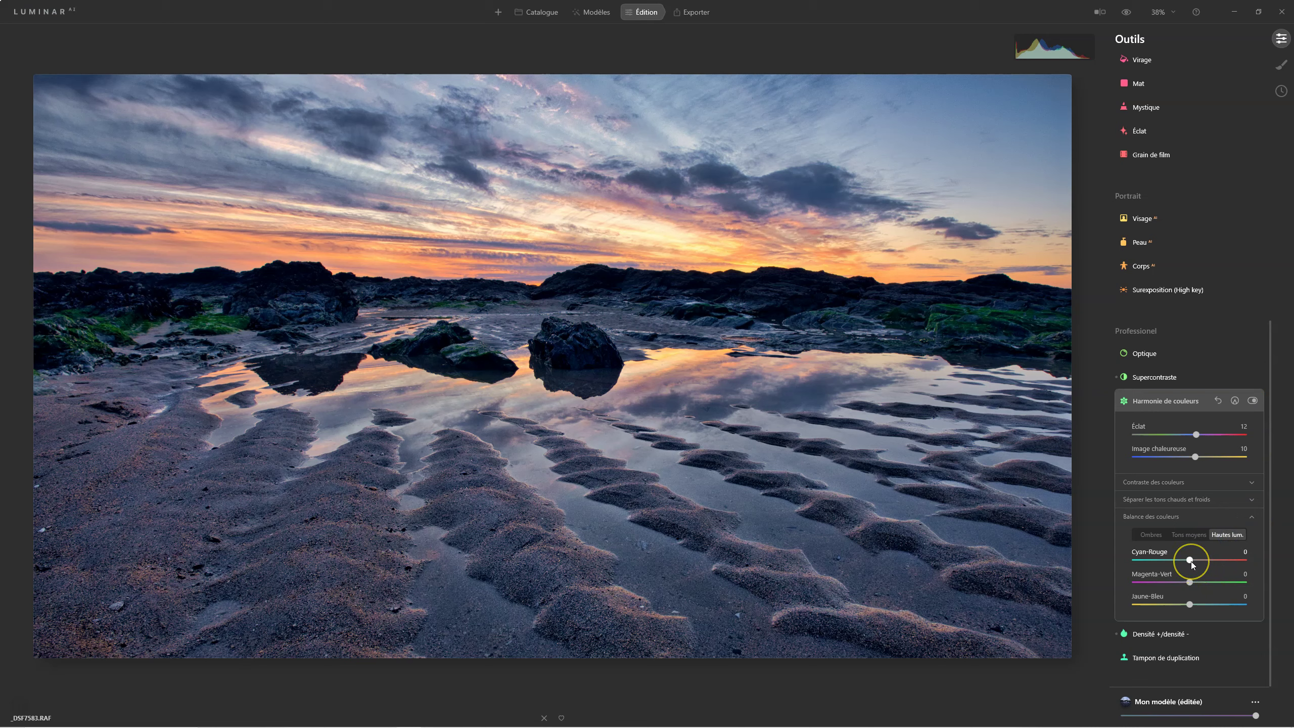
pyautogui.moveTo(1190, 561); pyautogui.dragTo(1188, 563)
pyautogui.click(1190, 604)
pyautogui.moveTo(1186, 602); pyautogui.dragTo(1184, 602)
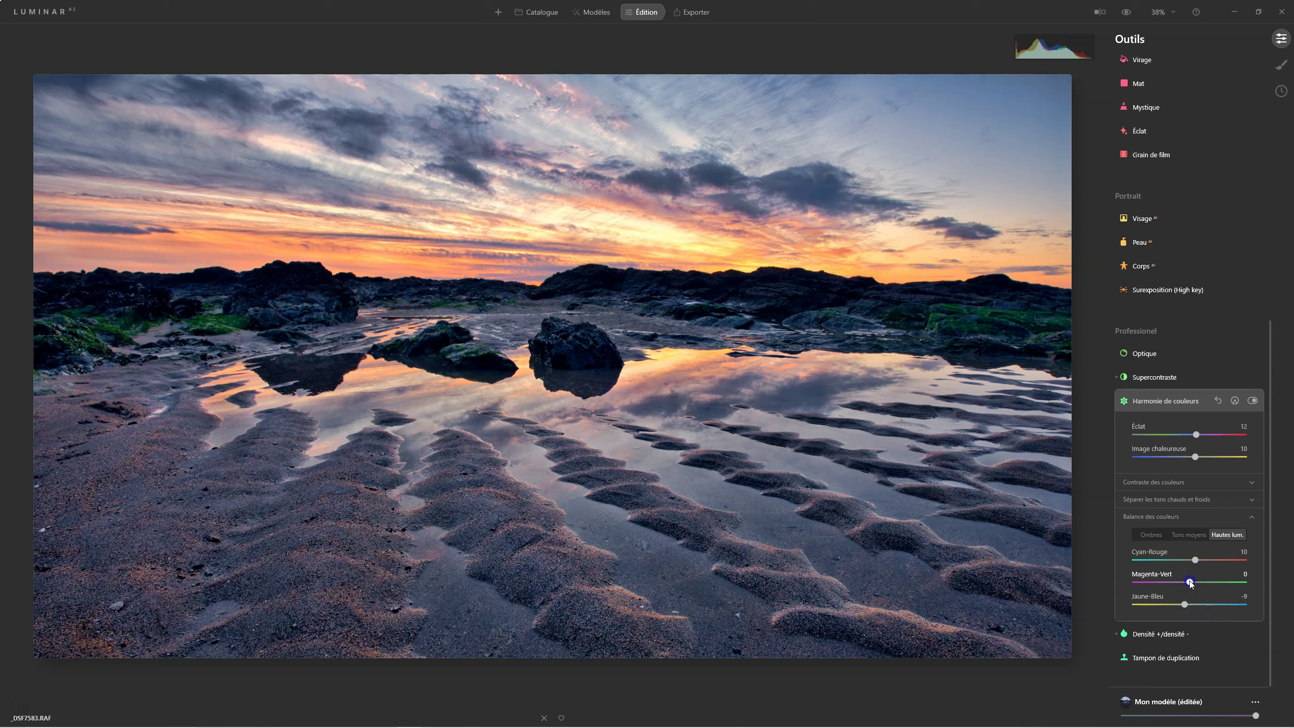
pyautogui.moveTo(1183, 584); pyautogui.dragTo(1193, 584)
pyautogui.moveTo(1193, 557); pyautogui.dragTo(1180, 604)
# - Set the midtones' color balance to Cyan-Rouge -2, Magenta-Vert -4 and Jaune-Bleu -16
pyautogui.click(1188, 535)
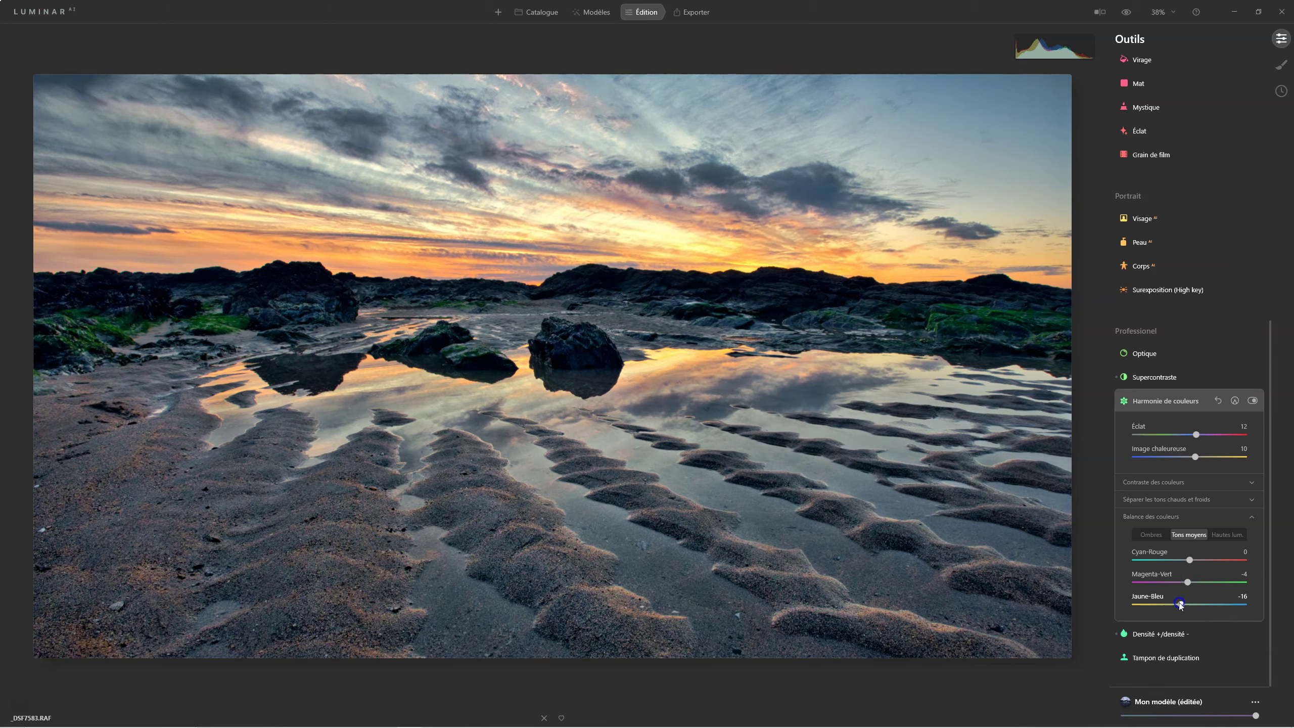
pyautogui.moveTo(1189, 560); pyautogui.dragTo(1188, 561)
# - Compare the photo with and without the Harmonie de couleurs adjustments in the edit history, restoring the latest state
pyautogui.click(1279, 92)
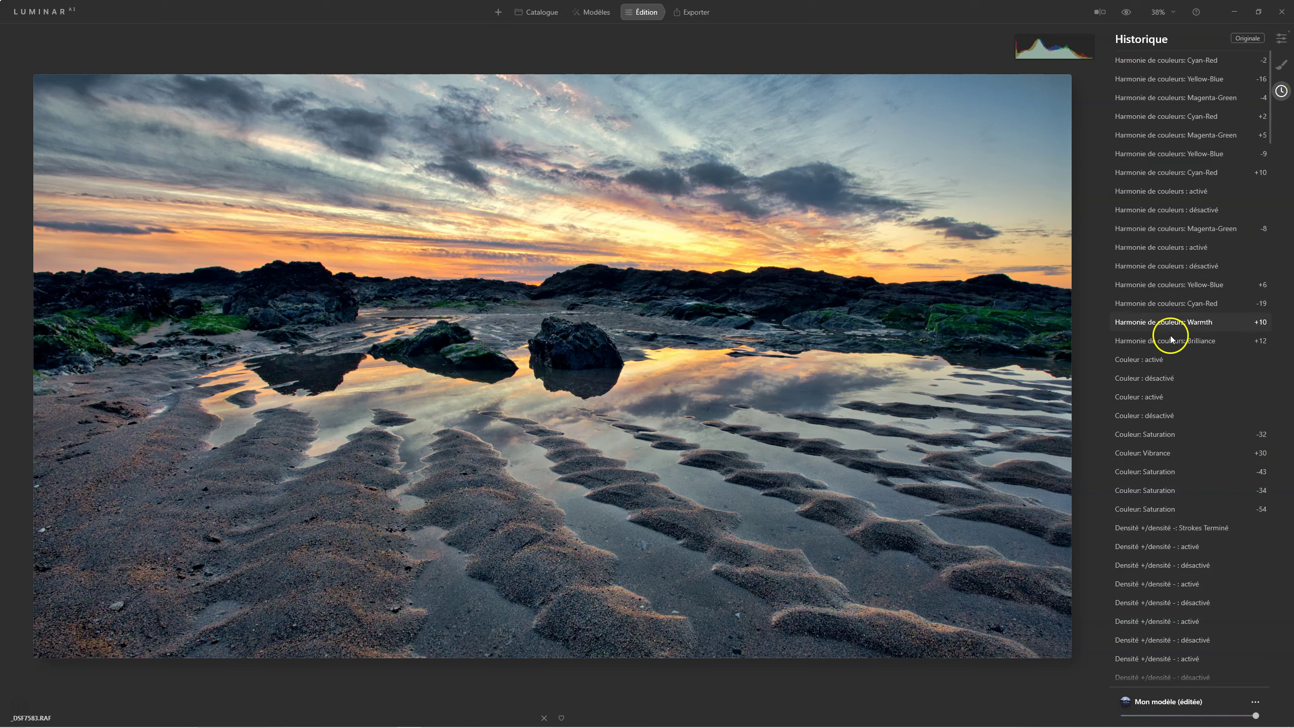
pyautogui.click(1162, 359)
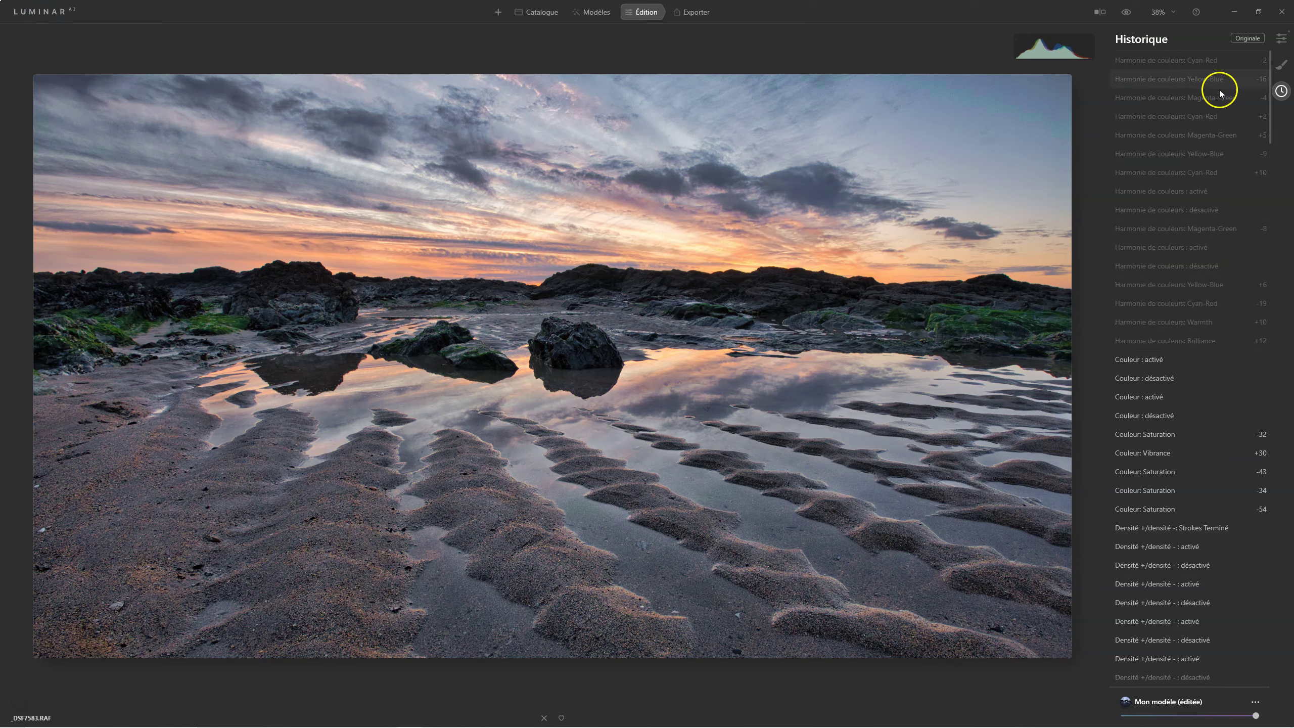
pyautogui.click(1175, 62)
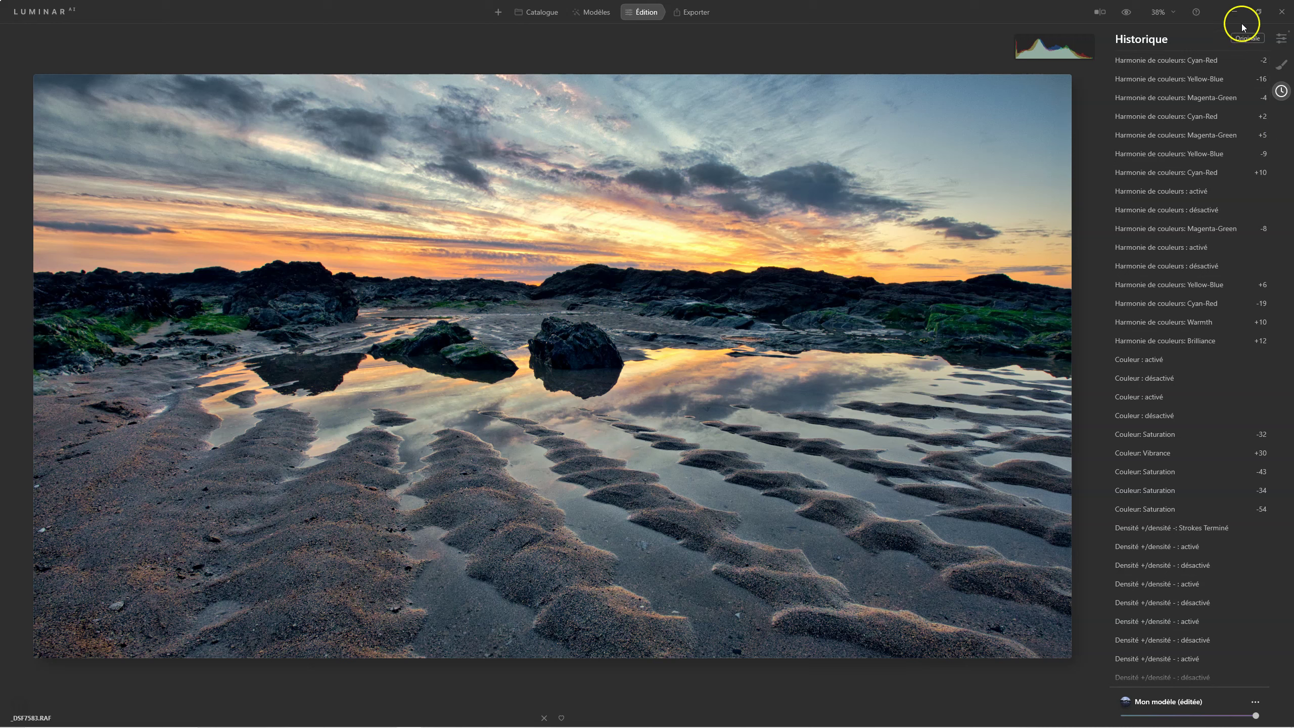
pyautogui.click(1281, 39)
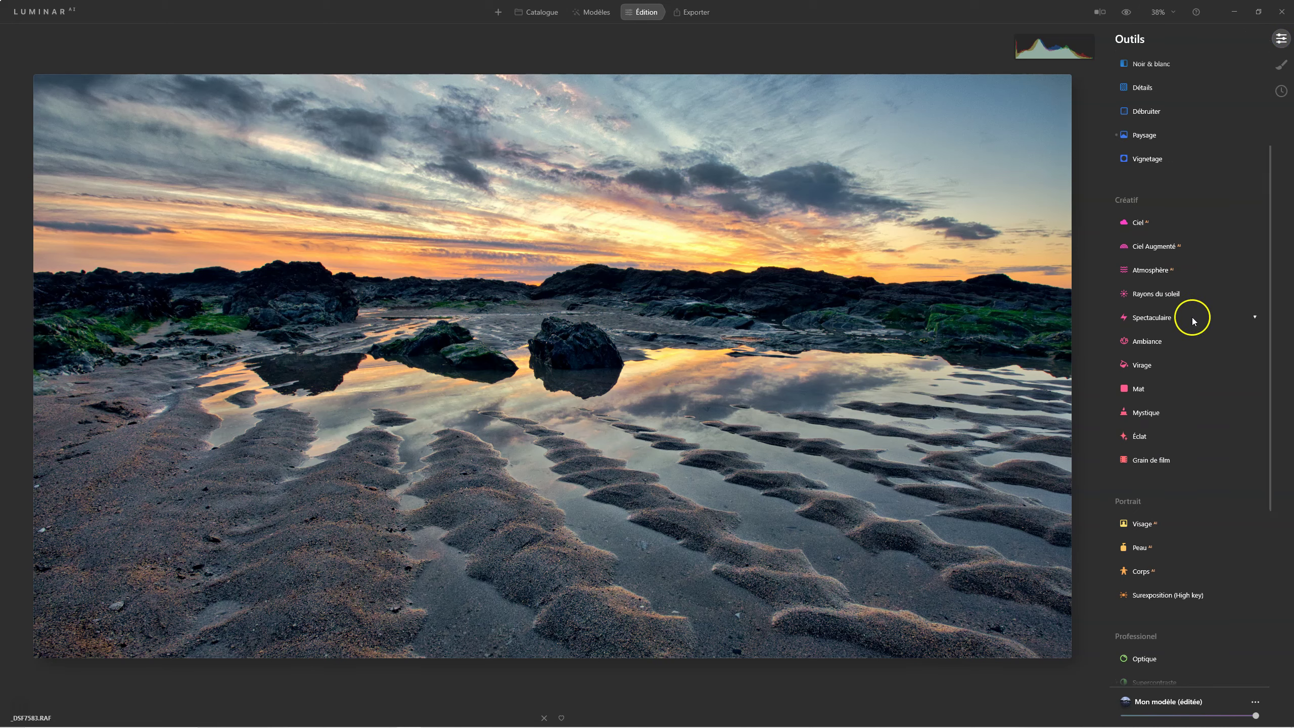
# - Reduce Vibrance to 7 and Saturation to -48 in Couleur, and collapse the tool
pyautogui.scroll(3, 1145, 211)
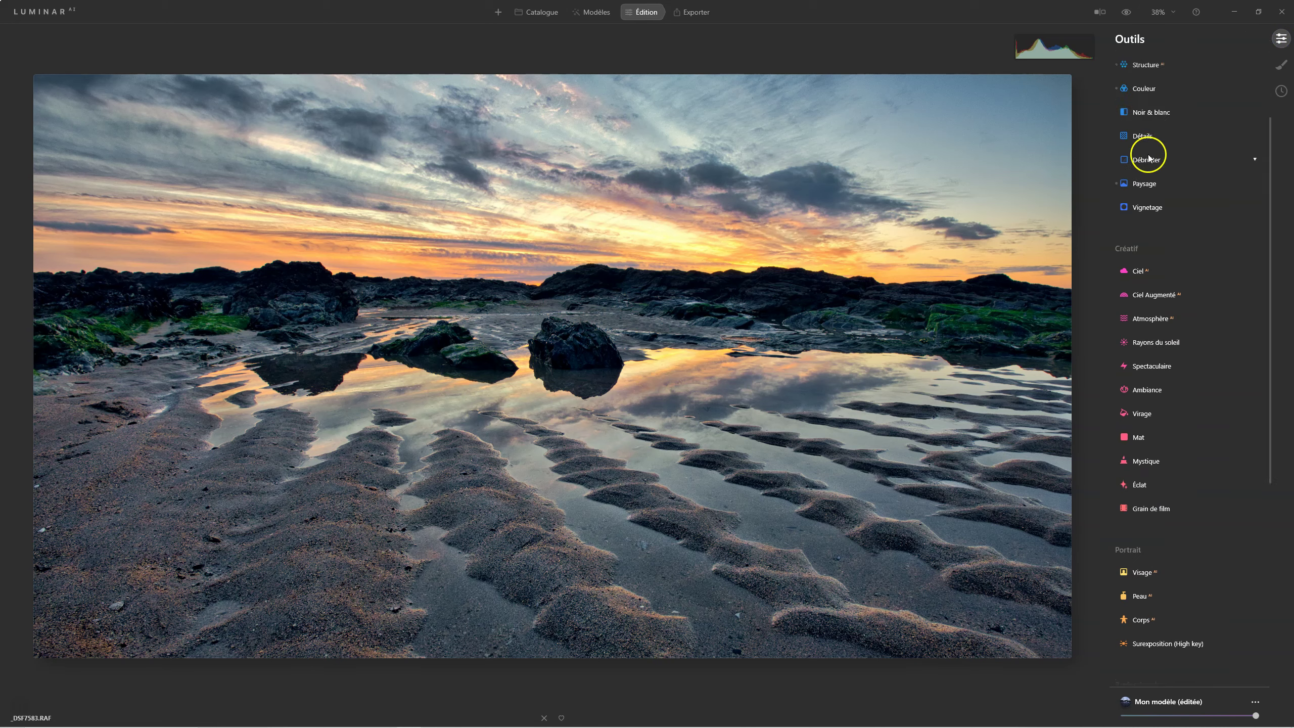
pyautogui.click(1148, 206)
pyautogui.moveTo(1197, 260); pyautogui.dragTo(1165, 238)
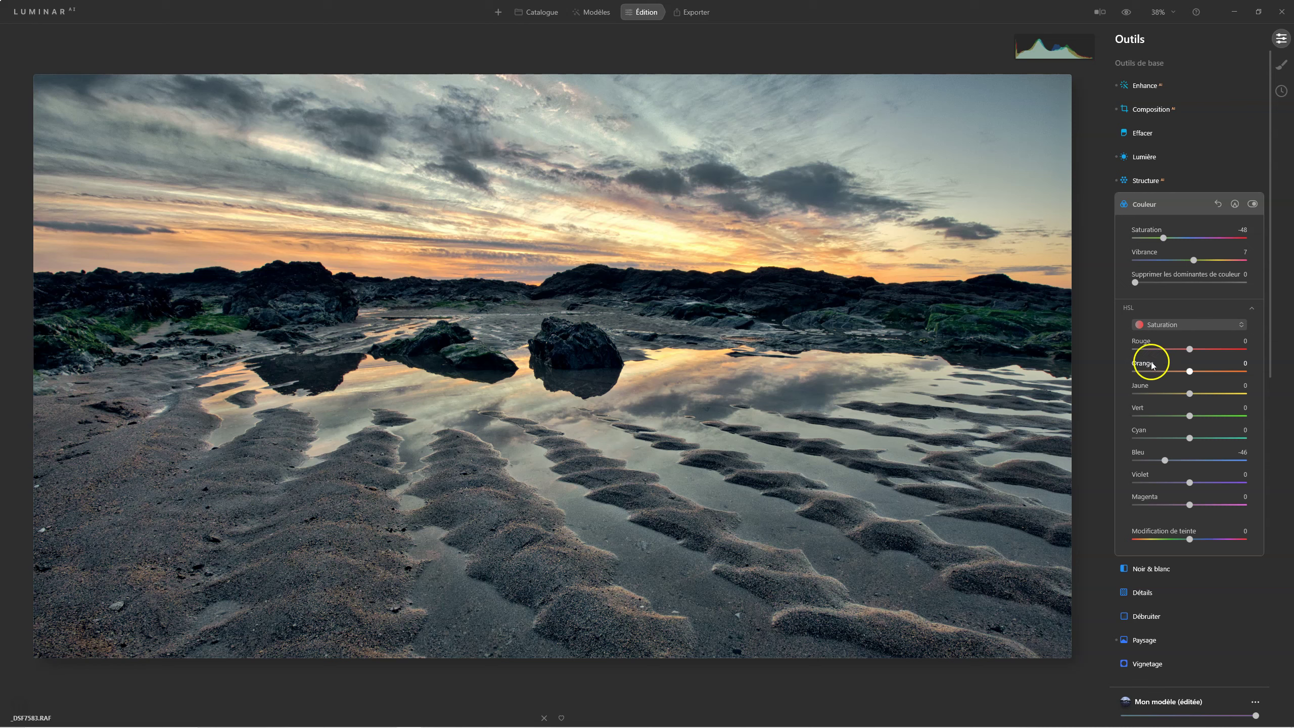
pyautogui.click(1145, 203)
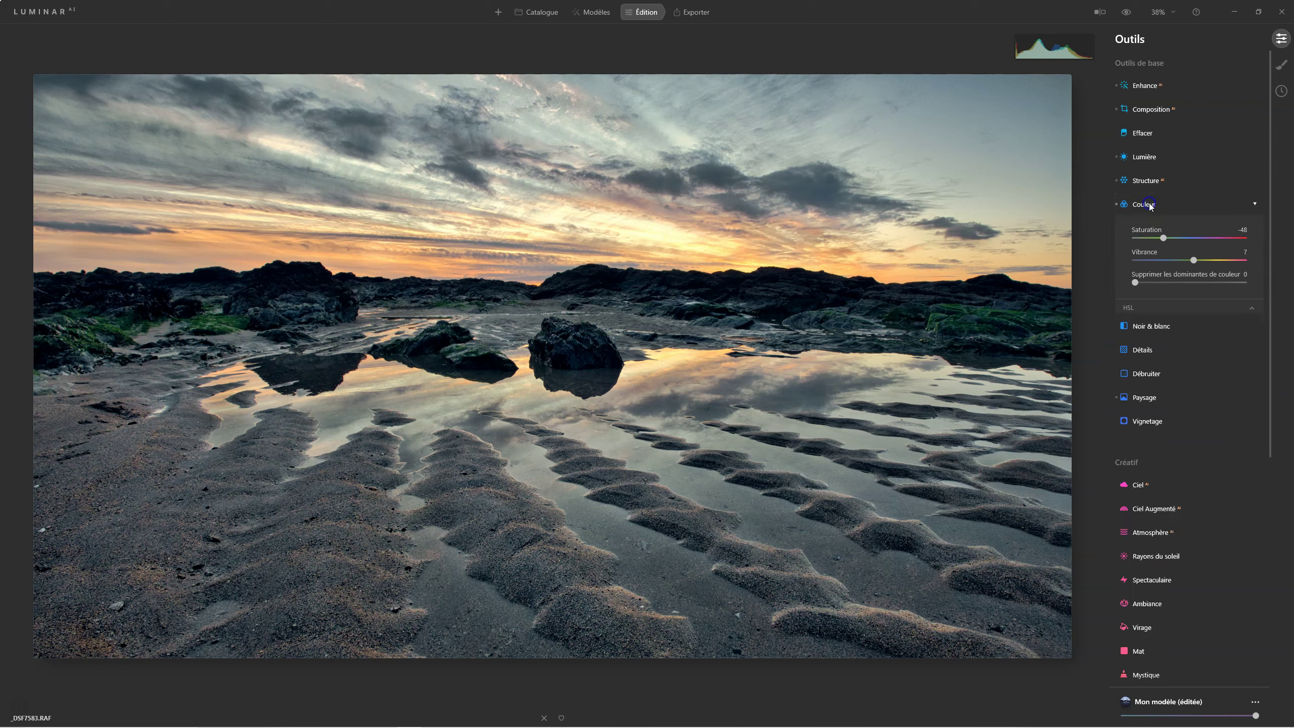
# - Compare the photo before and after the latest Saturation and Vibrance reductions in the edit history, restoring the newest state
pyautogui.click(1281, 90)
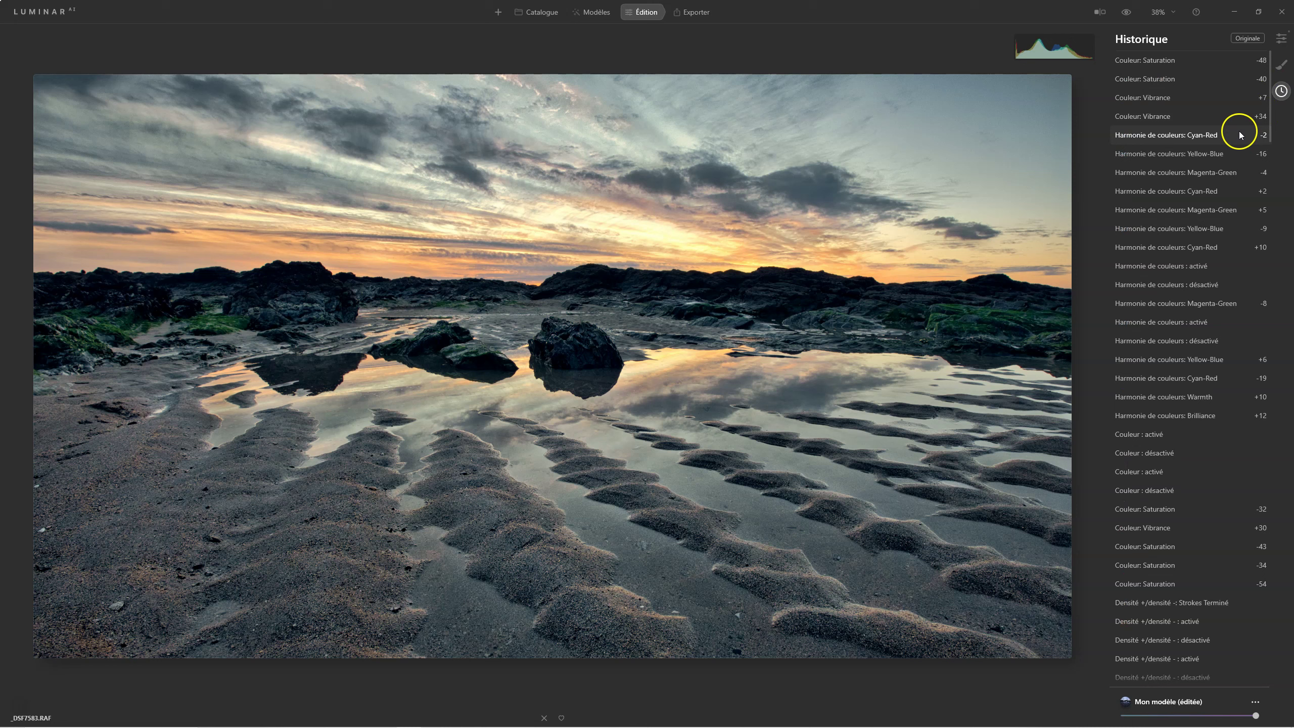
pyautogui.click(1152, 139)
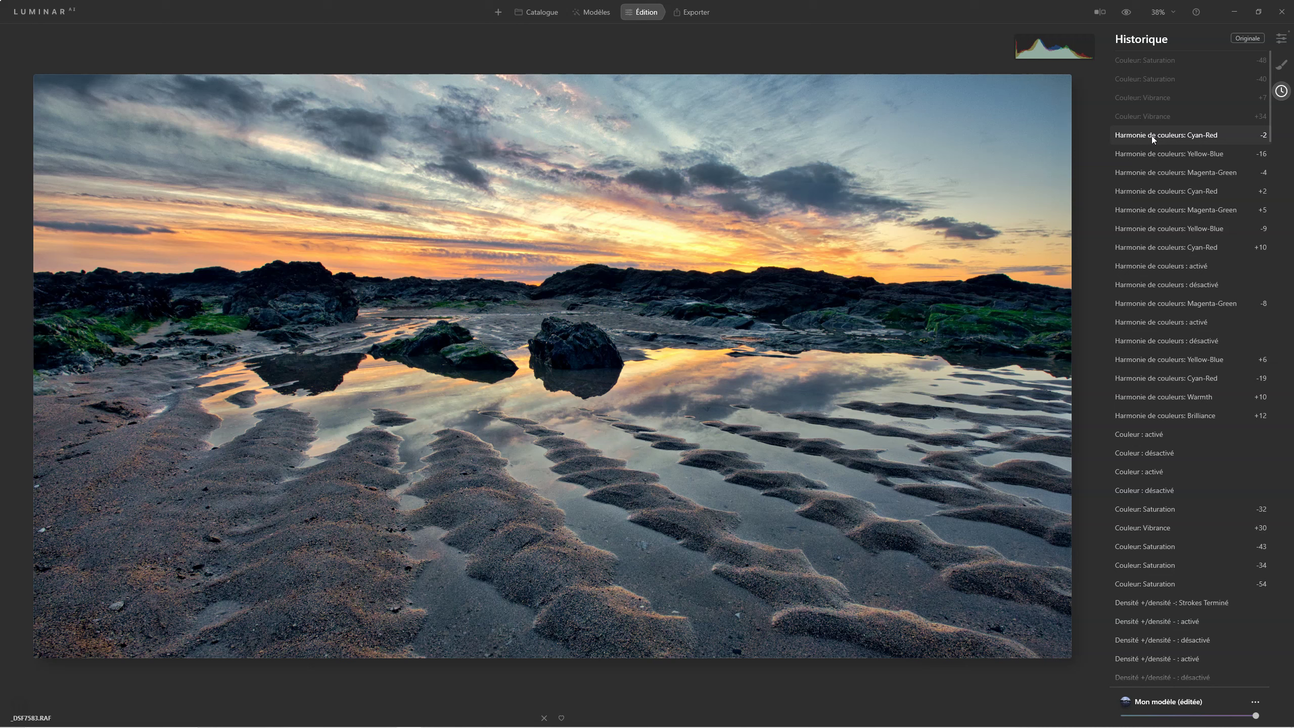
pyautogui.click(1153, 61)
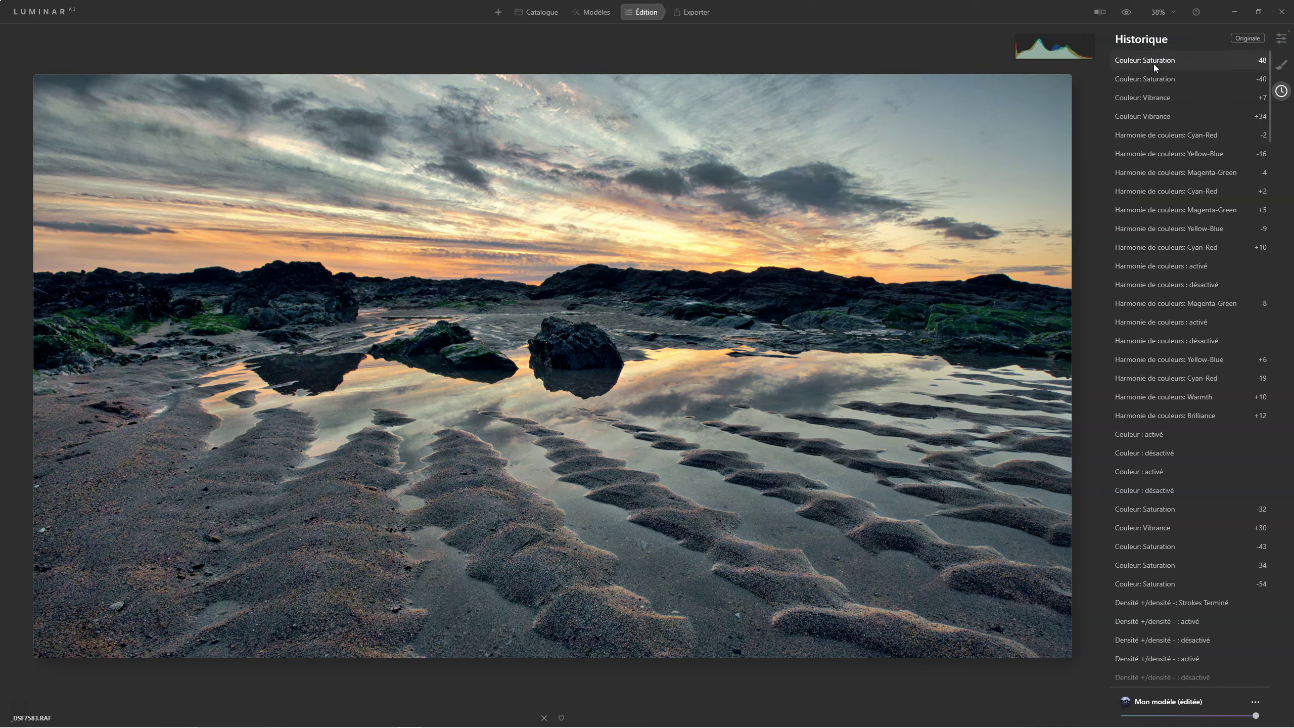
pyautogui.click(1281, 40)
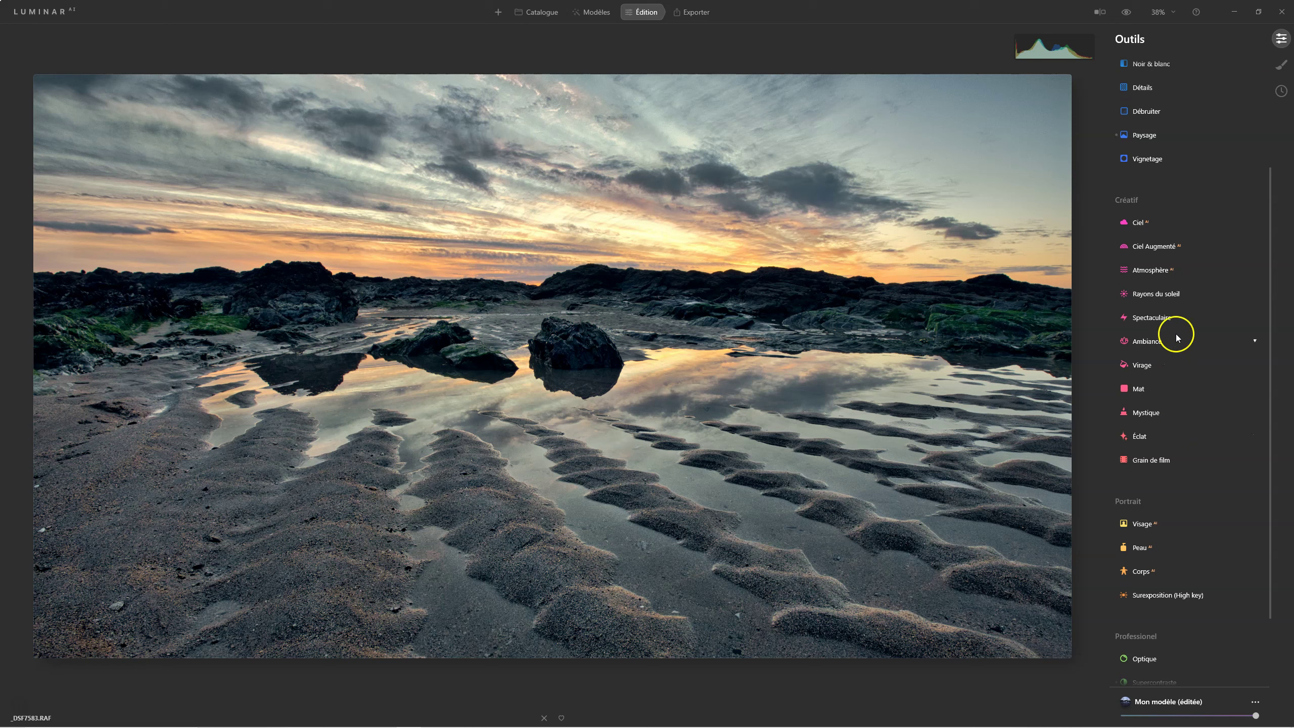
# - Center a Vignetage effect on the reflective water beside the central rock, with Quantité -100 and Taille 0
pyautogui.click(1151, 159)
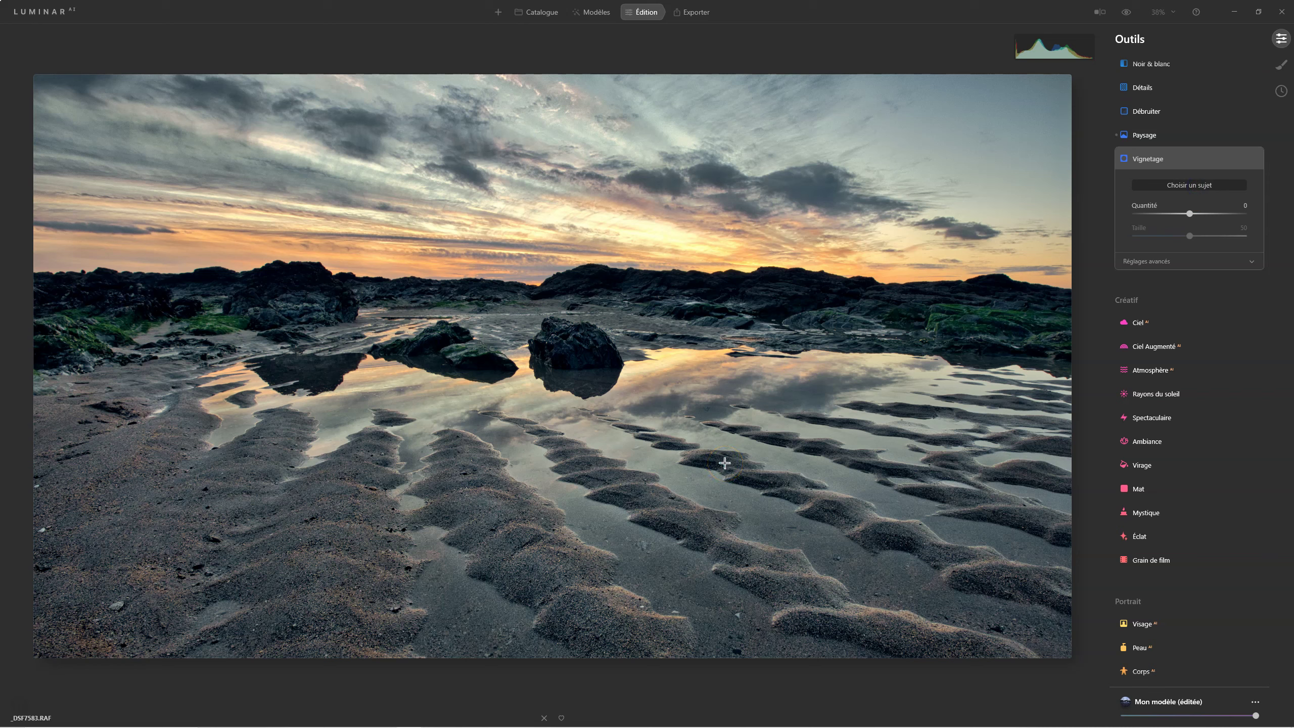
pyautogui.moveTo(724, 463)
pyautogui.mouseDown()
pyautogui.moveTo(642, 425)
pyautogui.moveTo(612, 433)
pyautogui.moveTo(707, 411)
pyautogui.moveTo(702, 385)
pyautogui.mouseUp()
pyautogui.moveTo(1025, 384); pyautogui.dragTo(1047, 213)
pyautogui.moveTo(1189, 236); pyautogui.dragTo(1042, 243)
# - Set the vignette's advanced settings to Arrondi 18, Progressivité 100 and Lumière interne 4
pyautogui.click(1146, 261)
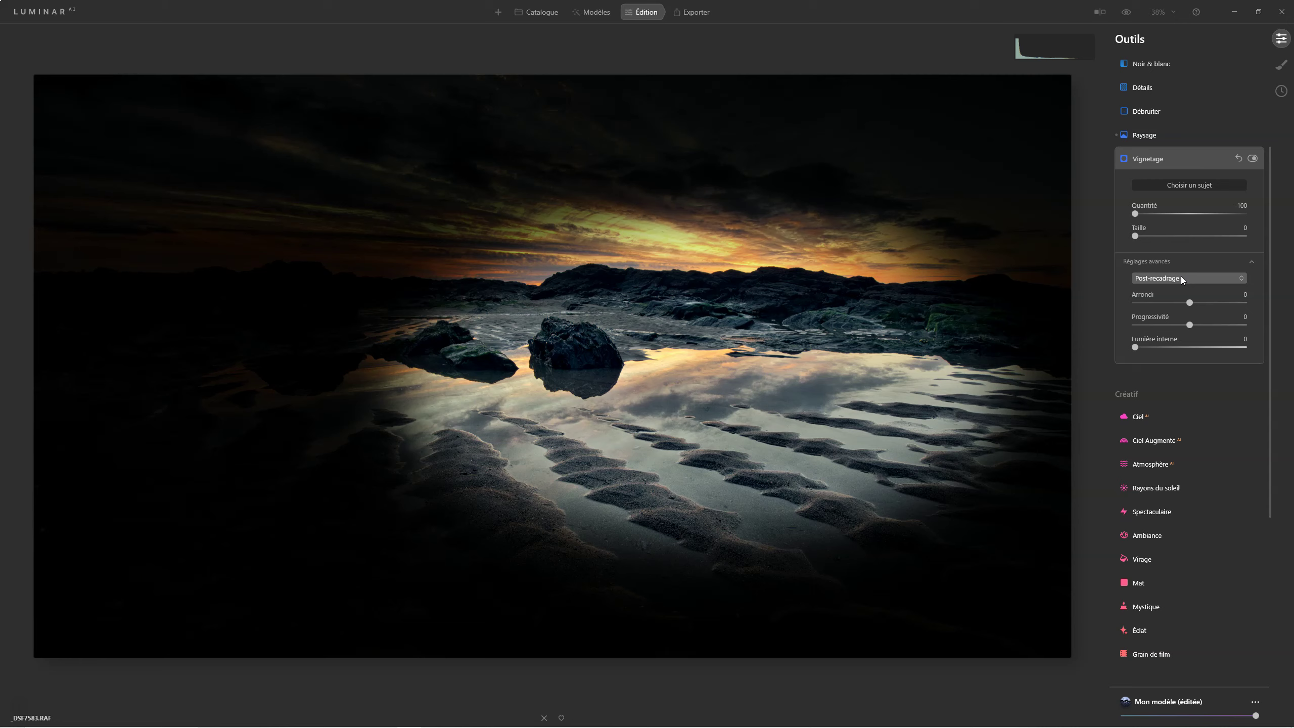
pyautogui.click(1135, 346)
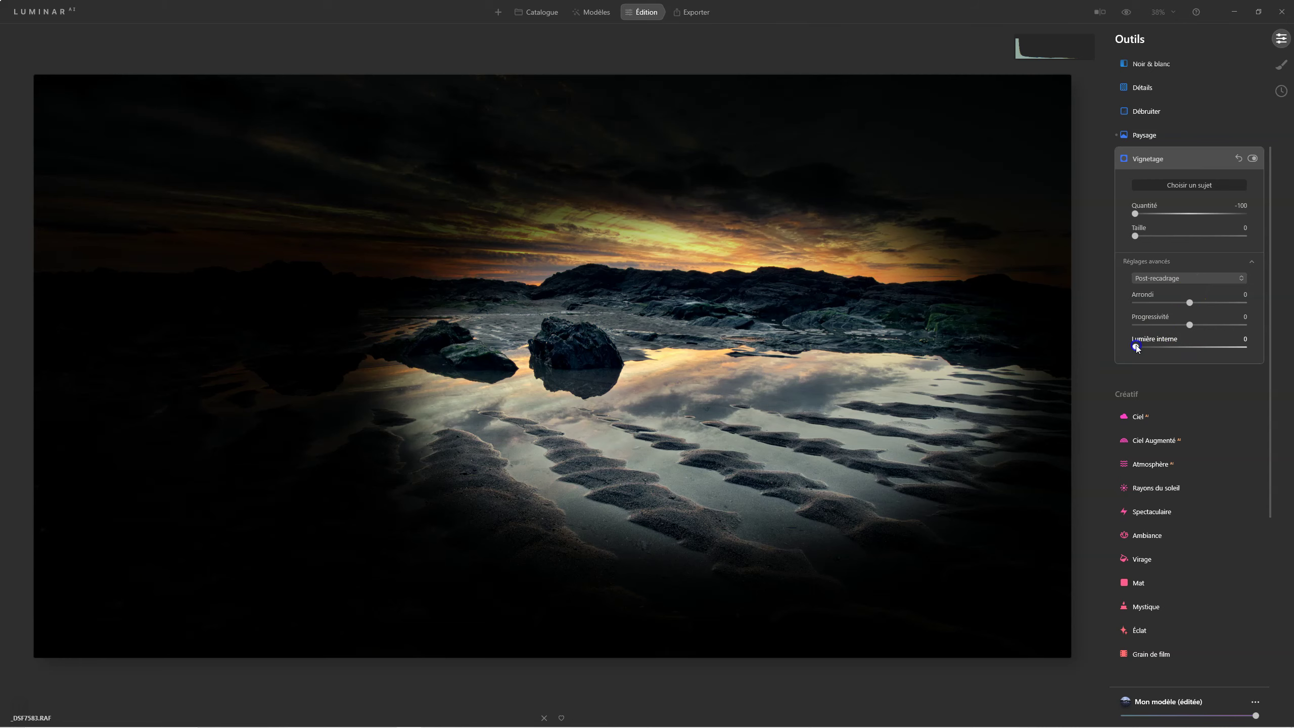
pyautogui.moveTo(1144, 344); pyautogui.dragTo(1201, 302)
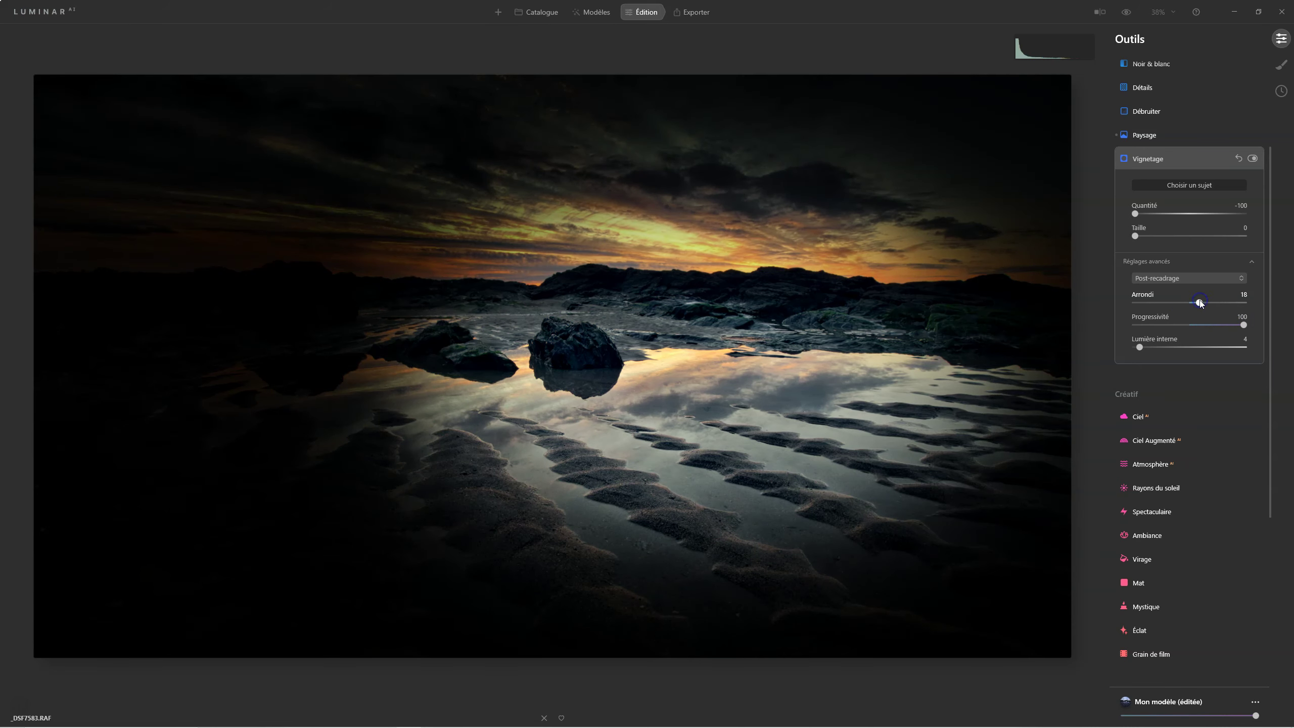
# - Soften the vignette to Quantité -57 and toggle Vignetage to compare its effect
pyautogui.moveTo(1136, 215); pyautogui.dragTo(1159, 215)
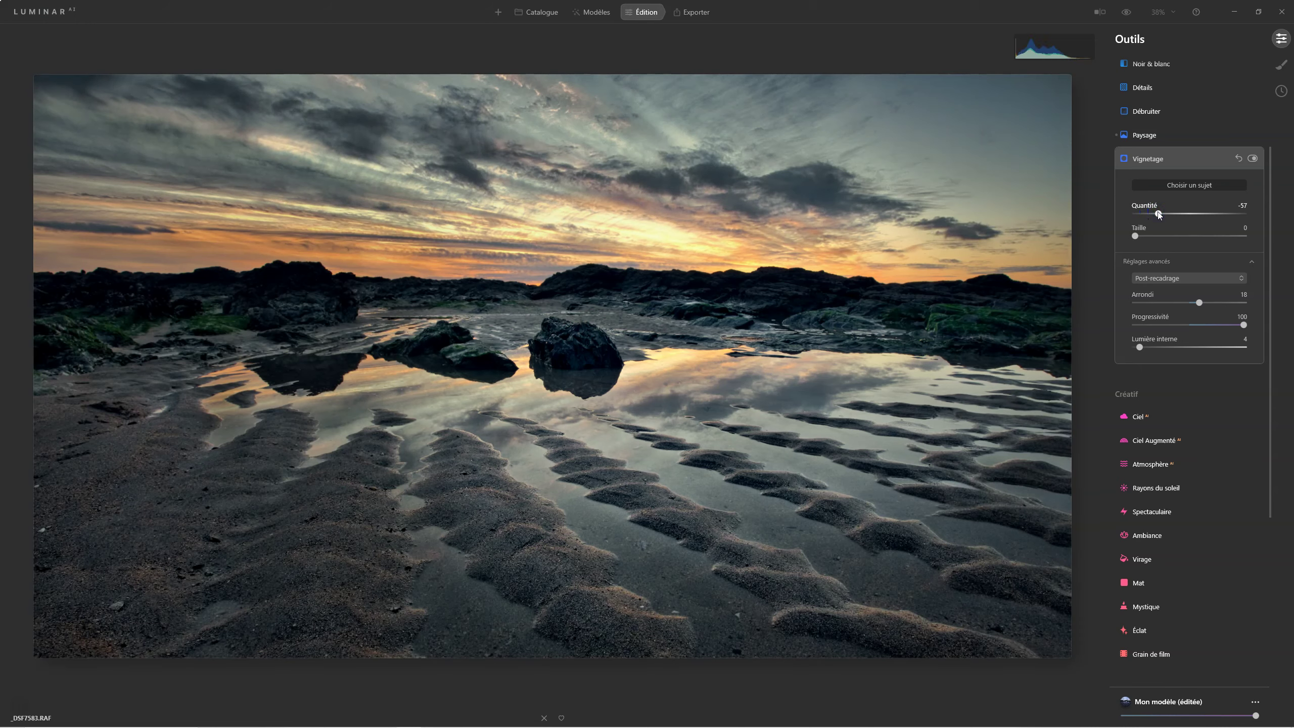
pyautogui.click(1251, 160)
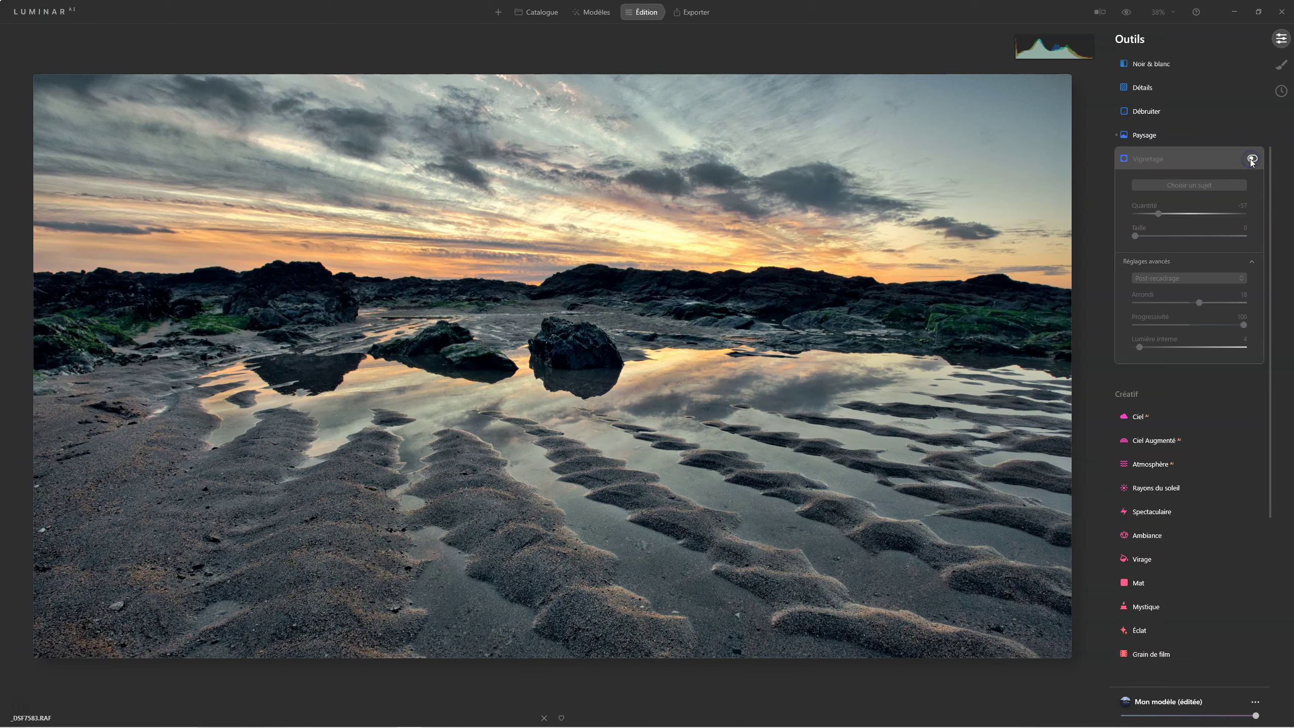
pyautogui.click(1251, 159)
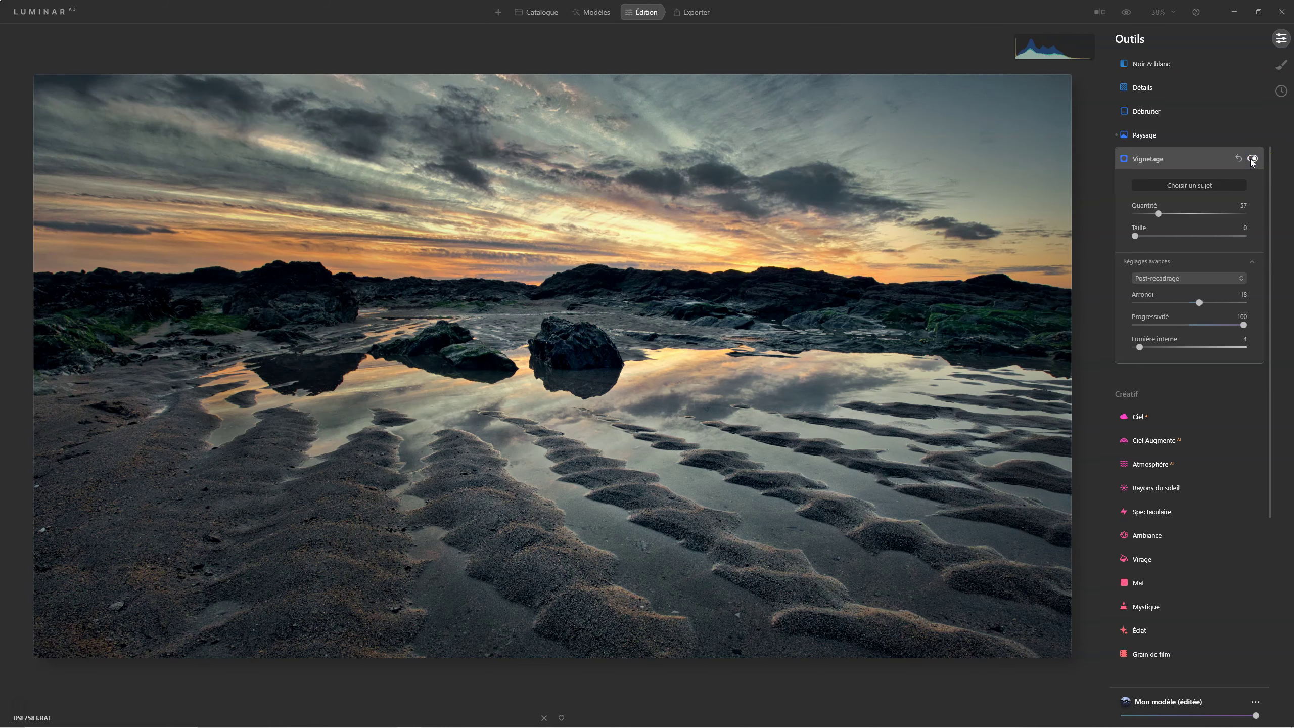
# - Compare the photo with and without Vignetage, and try several subject centres for the vignette across the rippled wet sand
pyautogui.click(1251, 159)
pyautogui.click(1251, 159)
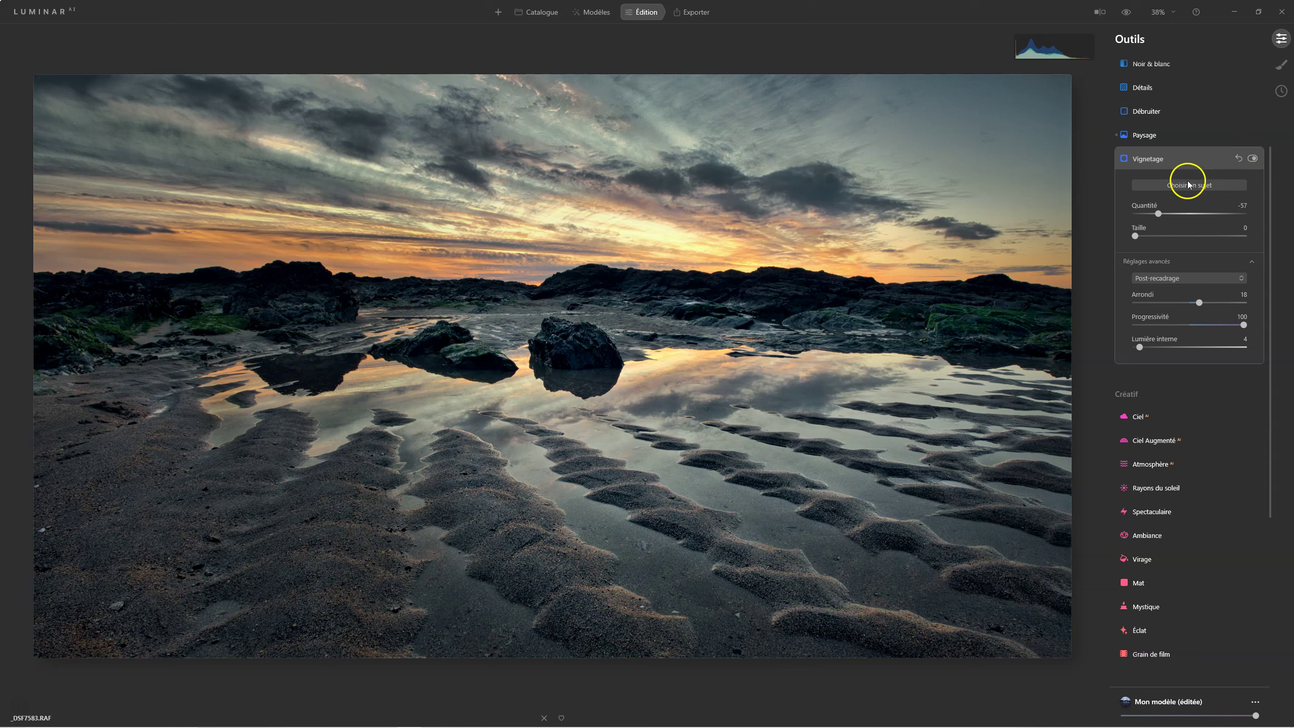
pyautogui.click(821, 471)
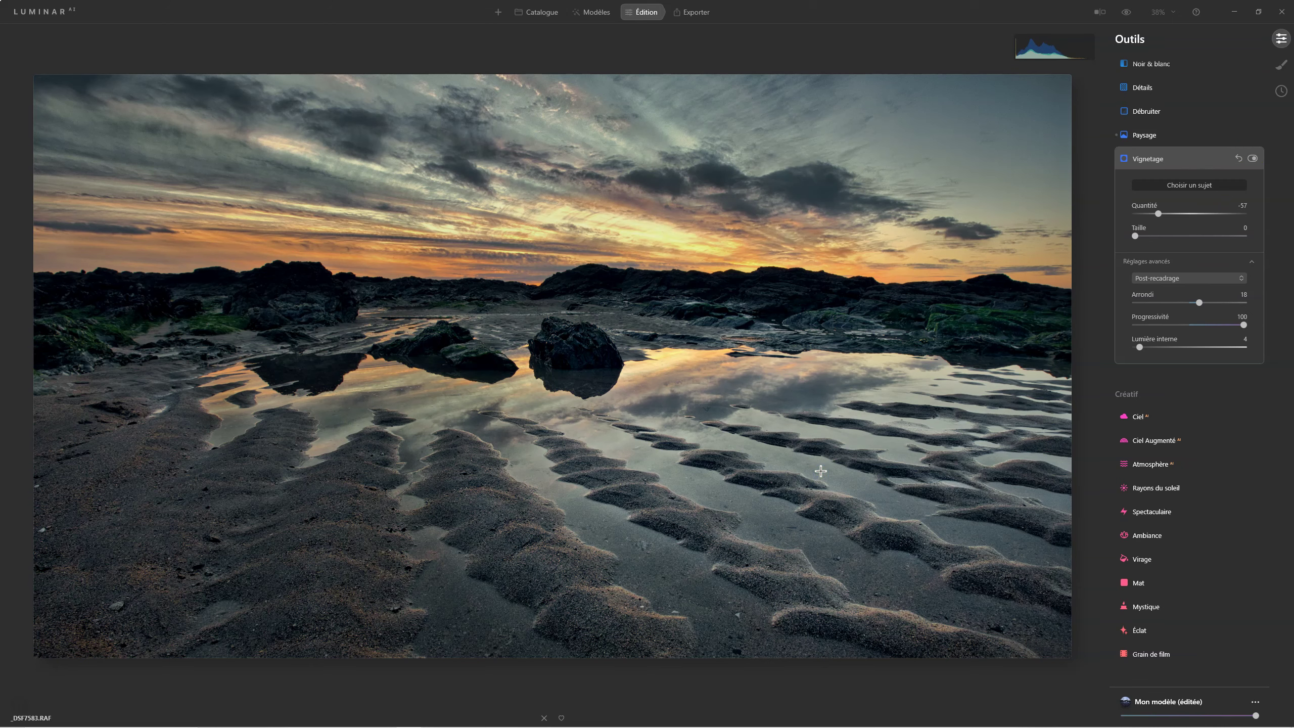
pyautogui.click(701, 481)
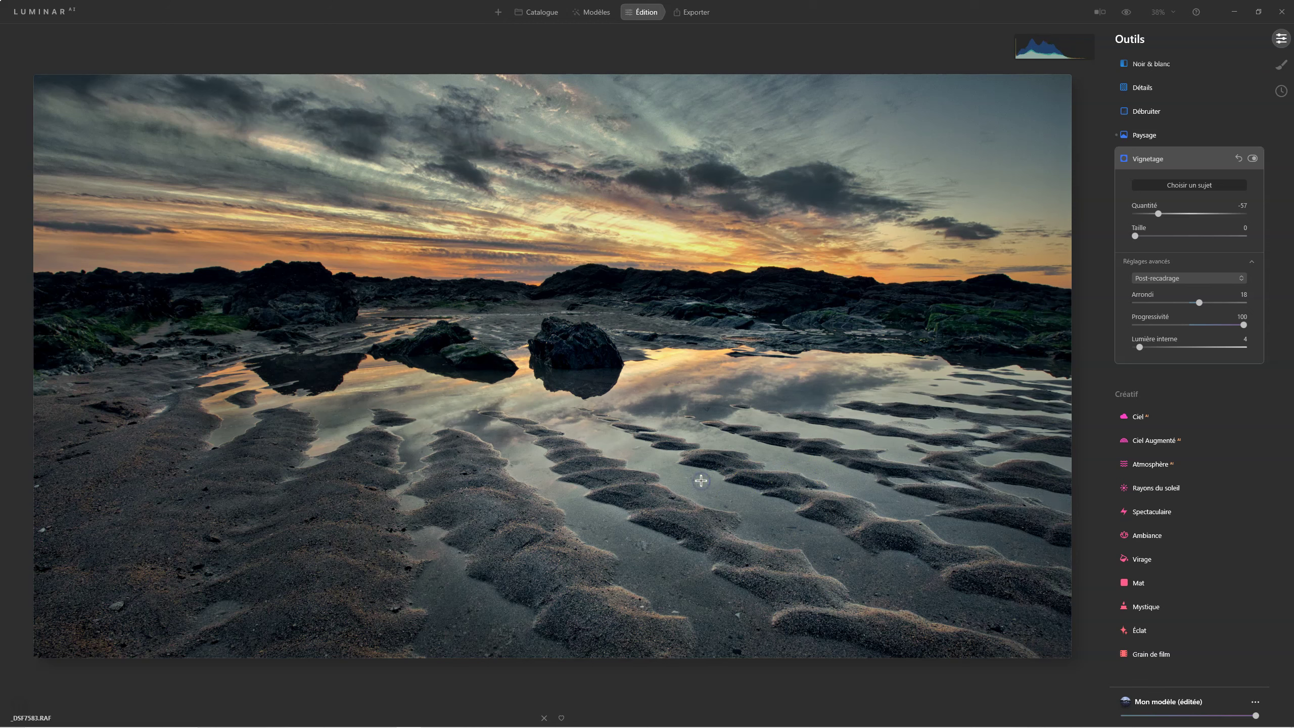
pyautogui.moveTo(431, 524); pyautogui.dragTo(378, 536)
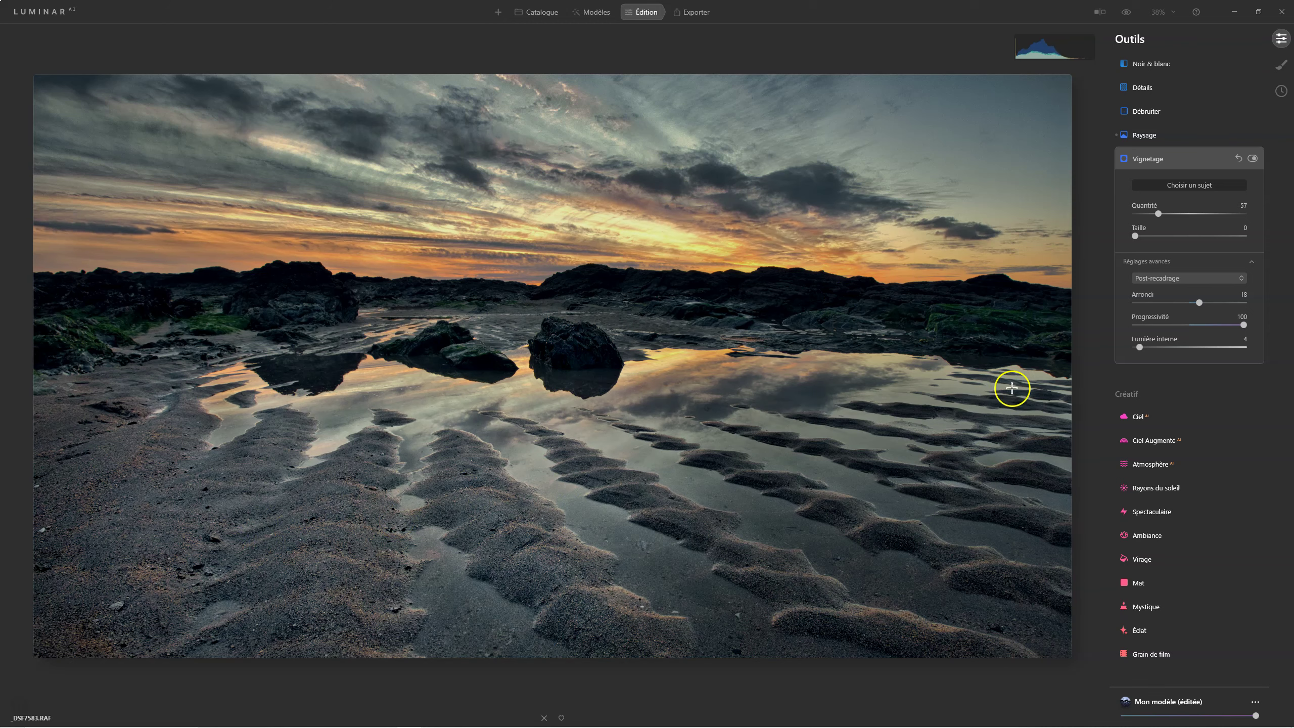
# - Reduce the vignette to Quantité -48, compare the photo with and without it, and collapse the Vignetage settings
pyautogui.moveTo(1160, 214); pyautogui.dragTo(1165, 214)
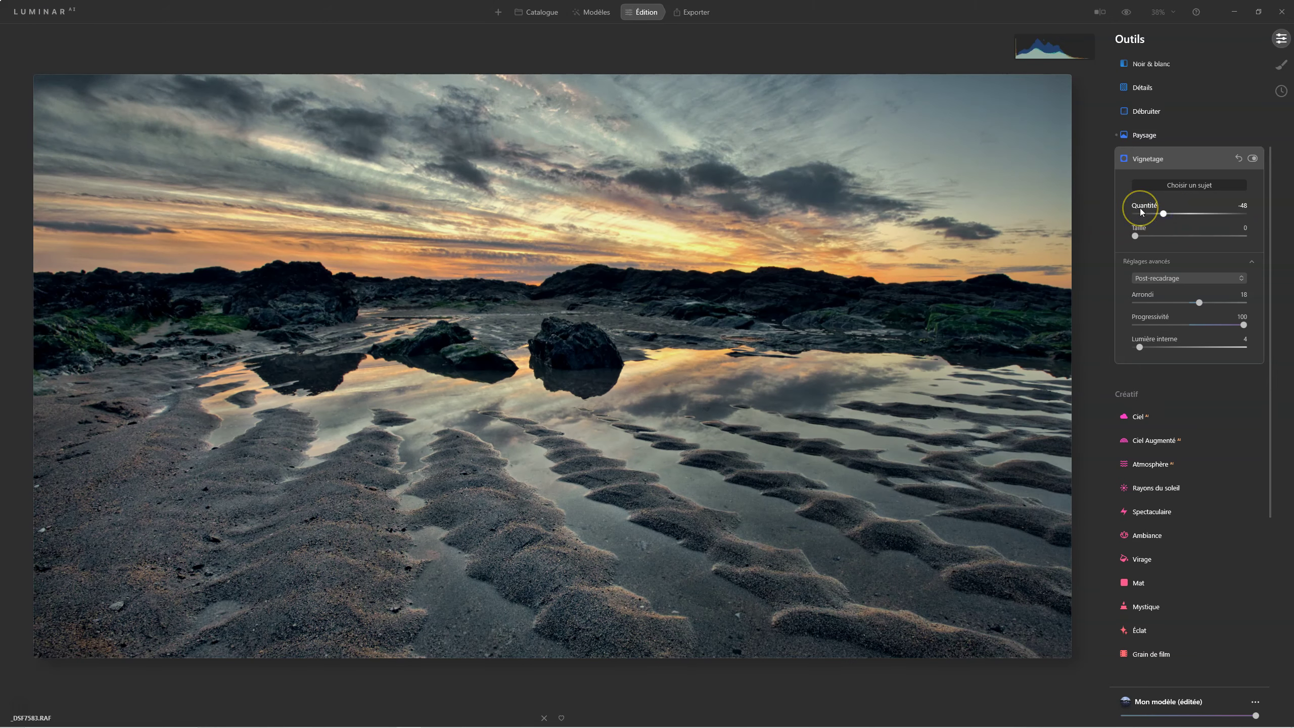
pyautogui.click(1252, 160)
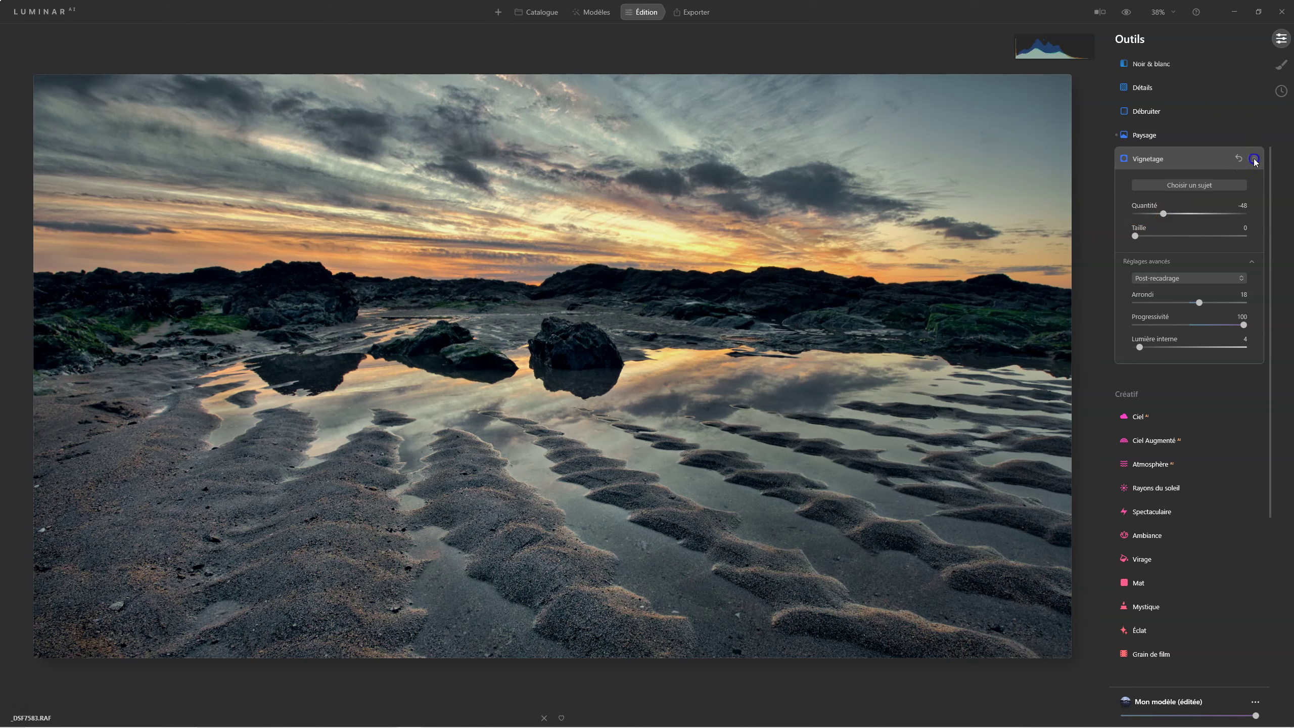
pyautogui.click(1252, 160)
pyautogui.click(1252, 160)
pyautogui.click(1253, 160)
pyautogui.click(1147, 161)
# - Raise Noirs to 100 in the Noirs et blancs settings of Lumière, and compare the result with the original photo
pyautogui.scroll(3, 1142, 176)
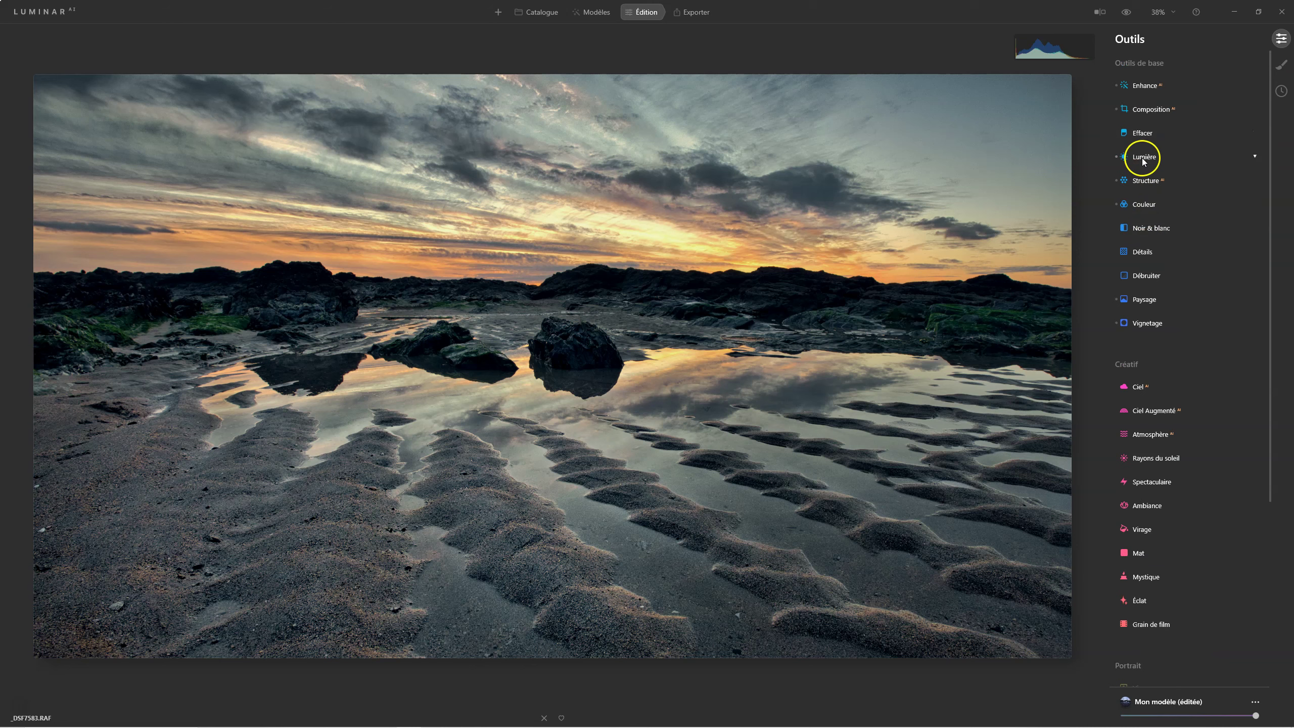
pyautogui.click(1143, 158)
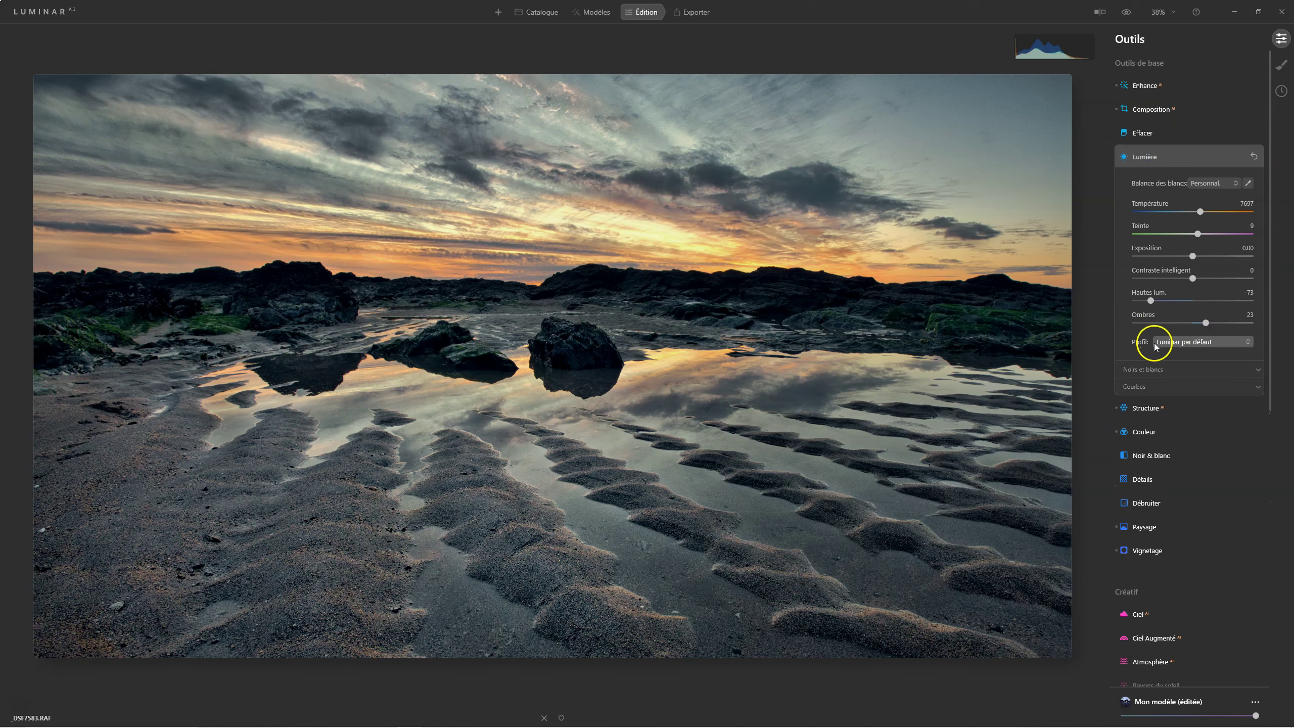
pyautogui.click(1144, 369)
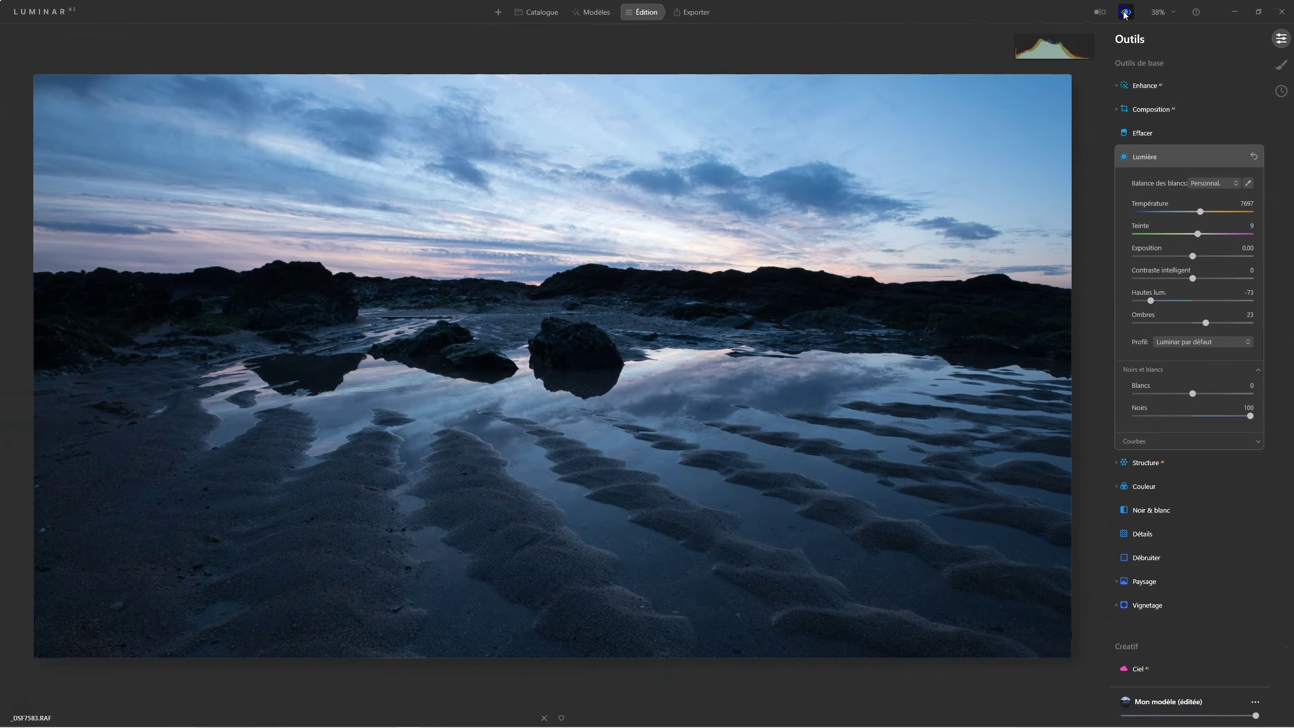
pyautogui.click(1123, 13)
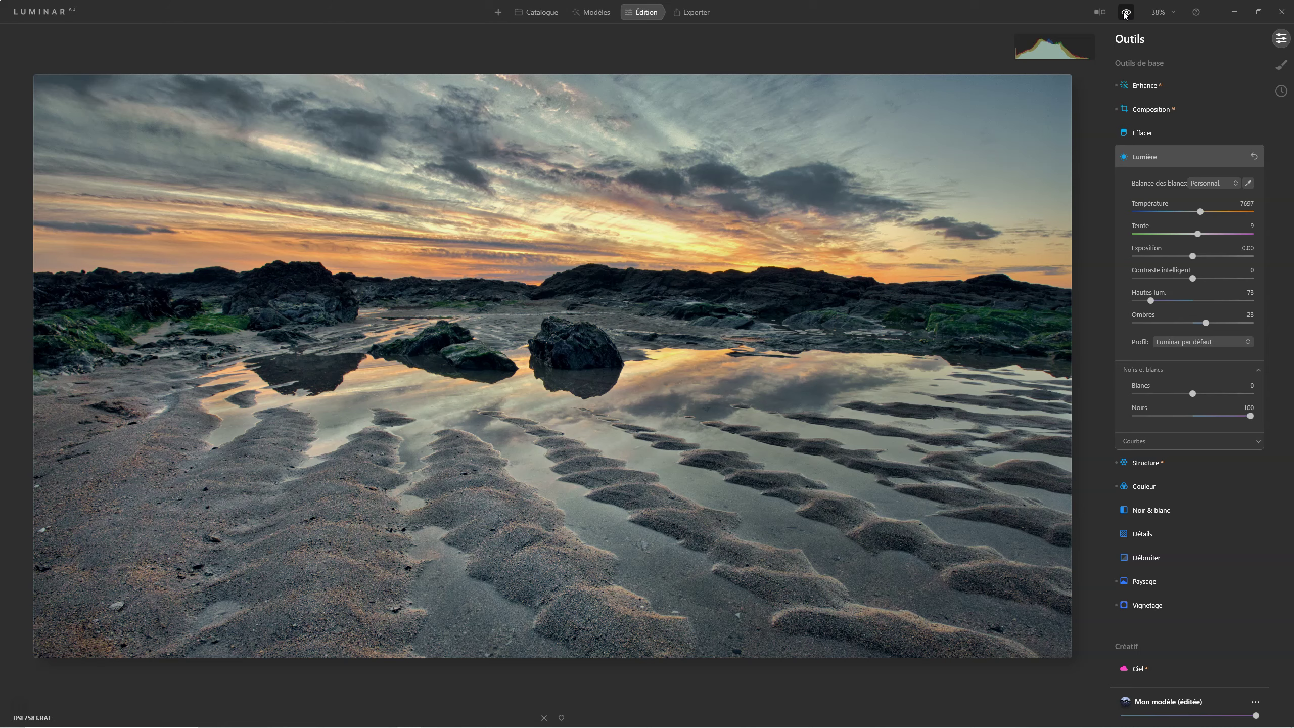
pyautogui.click(1146, 157)
# - Save the finished edit as a new template and display the Mes modèles list in the personal template collection
pyautogui.click(1255, 704)
pyautogui.click(1210, 669)
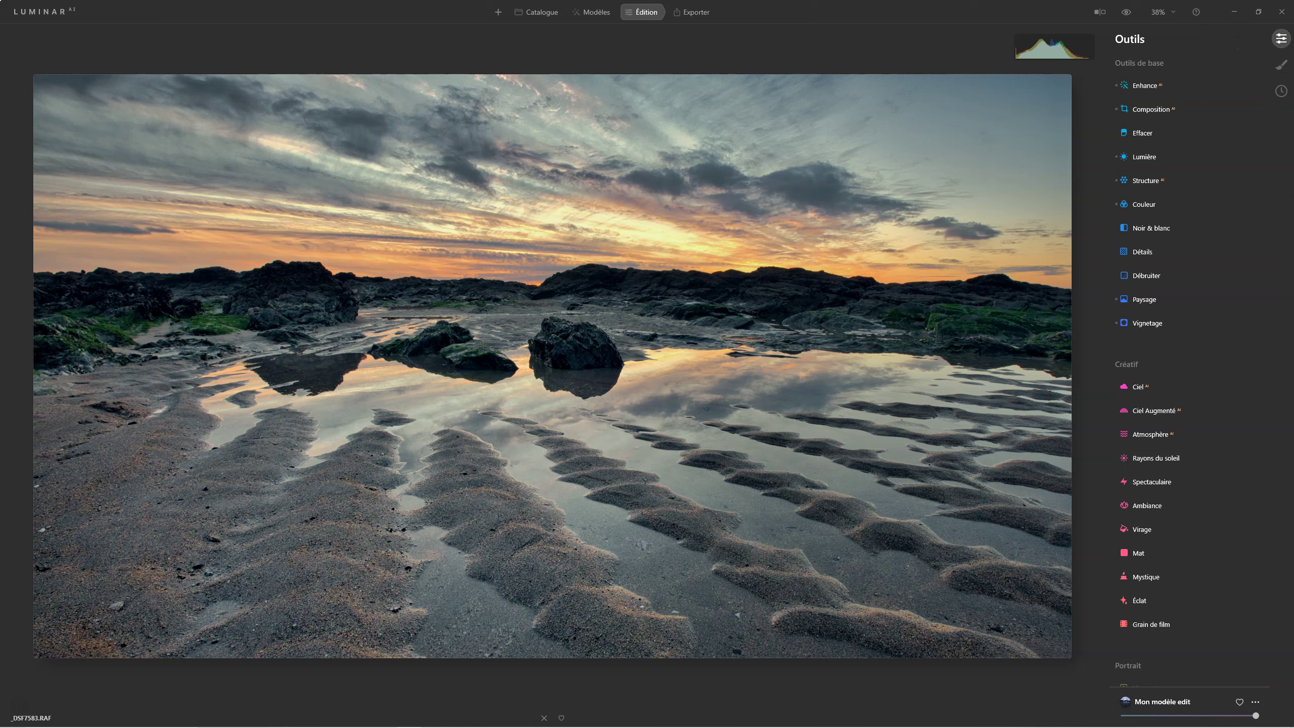
pyautogui.click(589, 12)
pyautogui.click(1281, 57)
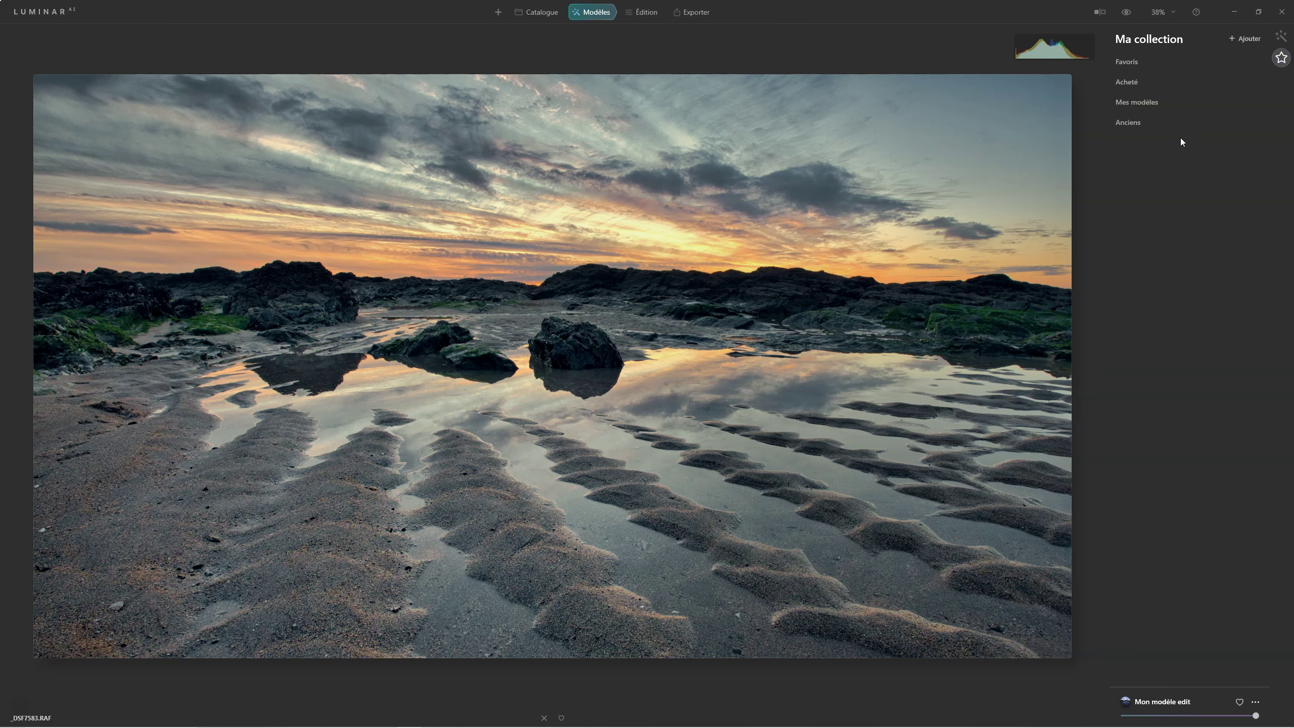
pyautogui.click(1125, 102)
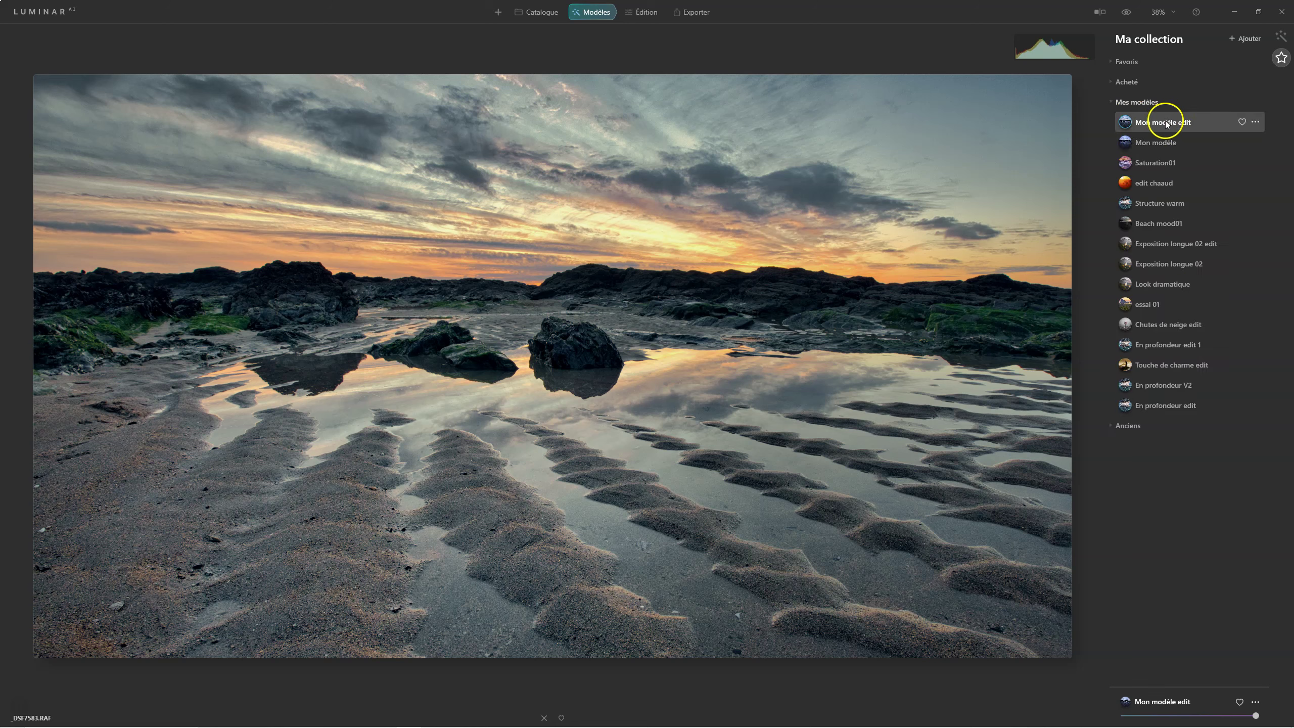
# - Rename the Mon modèle edit template to the author's first name followed by "Sunset Créatif"
pyautogui.click(1256, 122)
pyautogui.click(1250, 154)
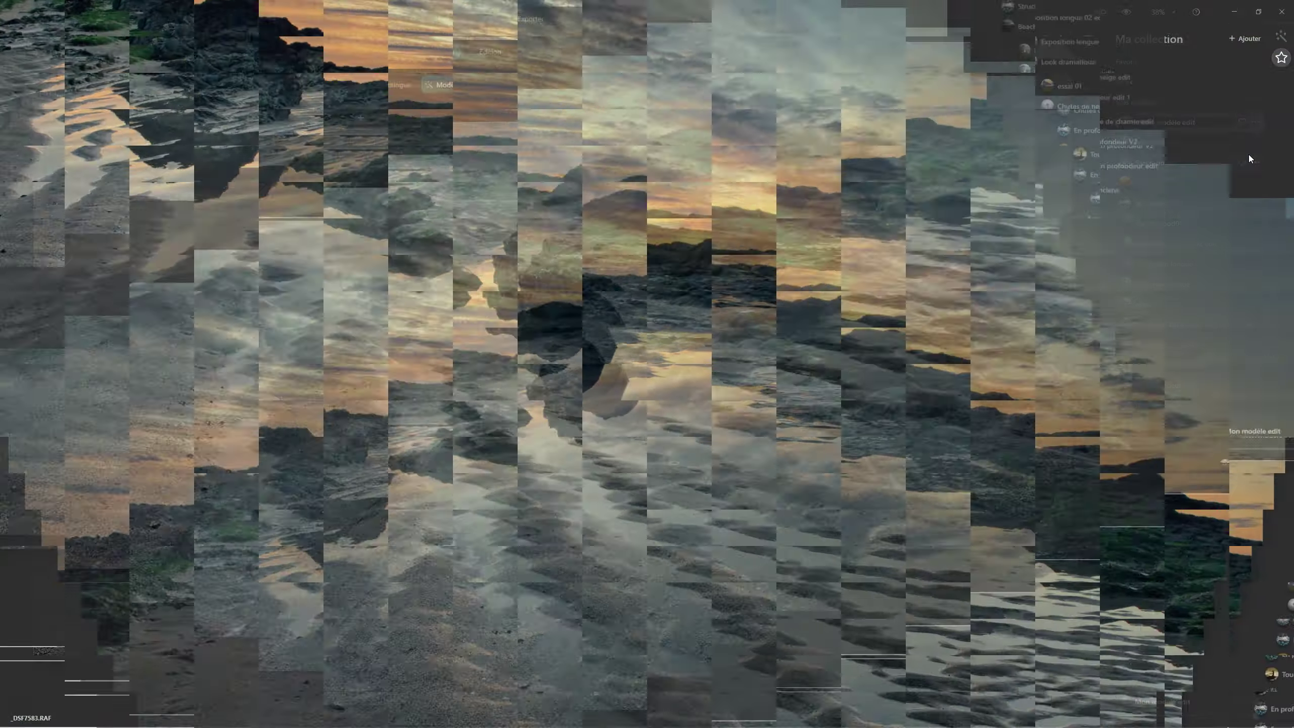
pyautogui.press('Return')
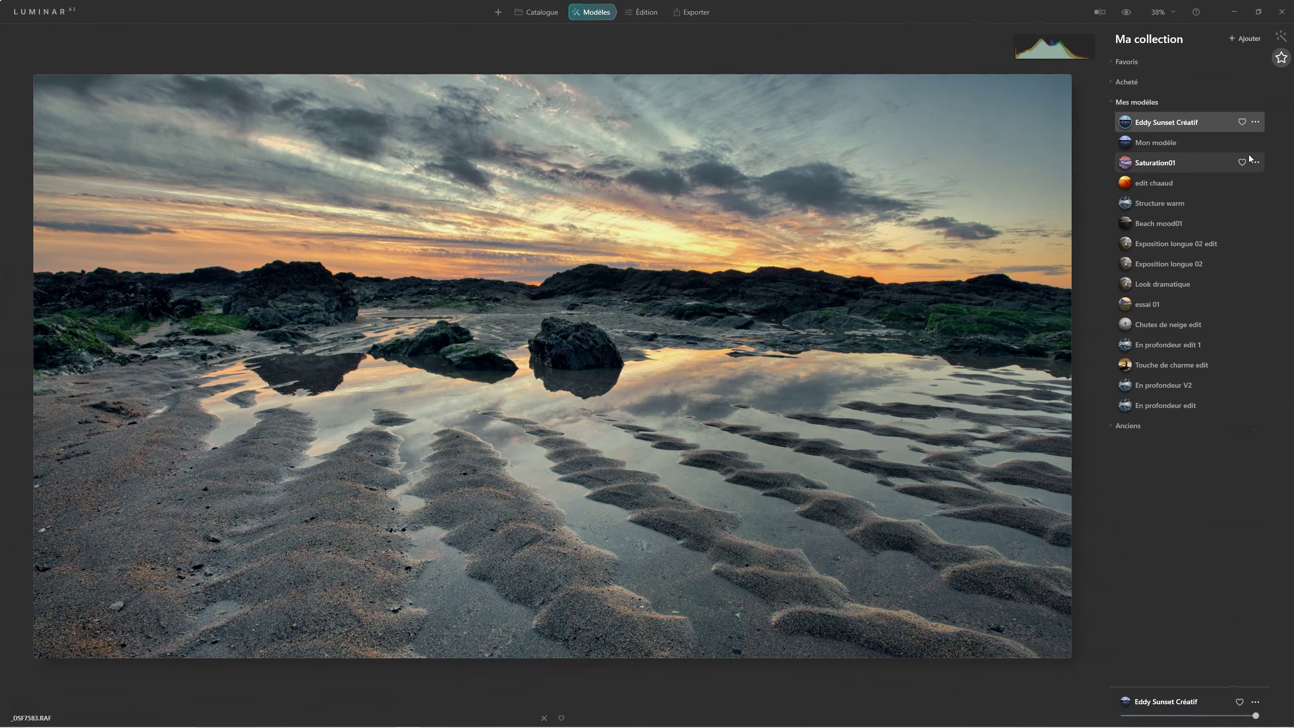
# - Reveal the Sunset Créatif template's .lmt folder in File Explorer, inspect it, and close the Explorer window
pyautogui.click(1255, 121)
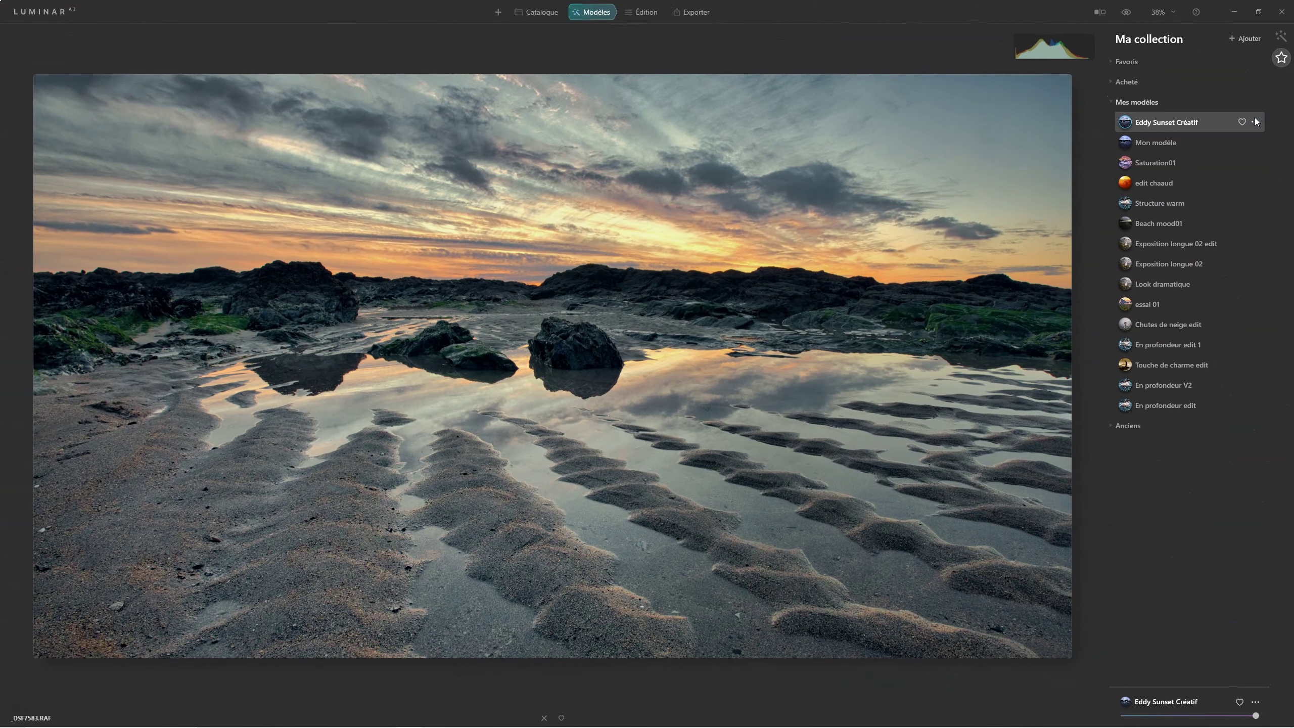
pyautogui.click(1259, 173)
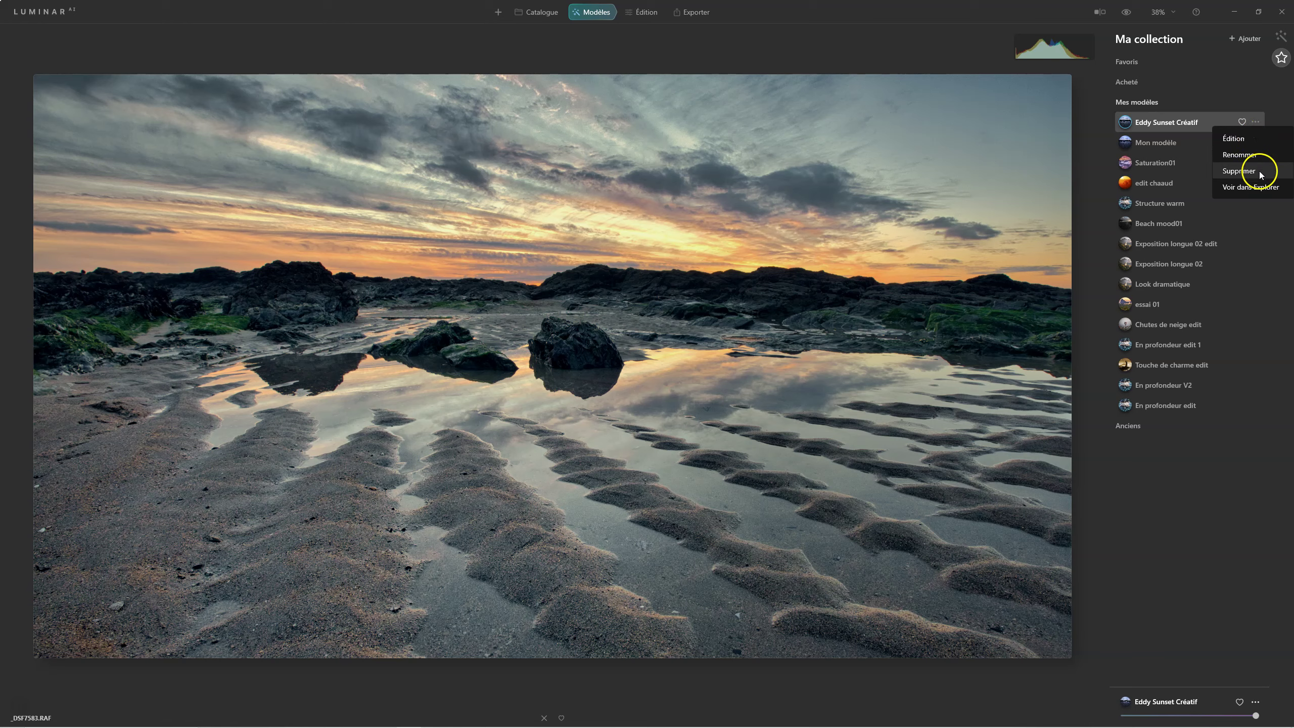
pyautogui.click(1256, 187)
pyautogui.moveTo(771, 49); pyautogui.dragTo(497, 25)
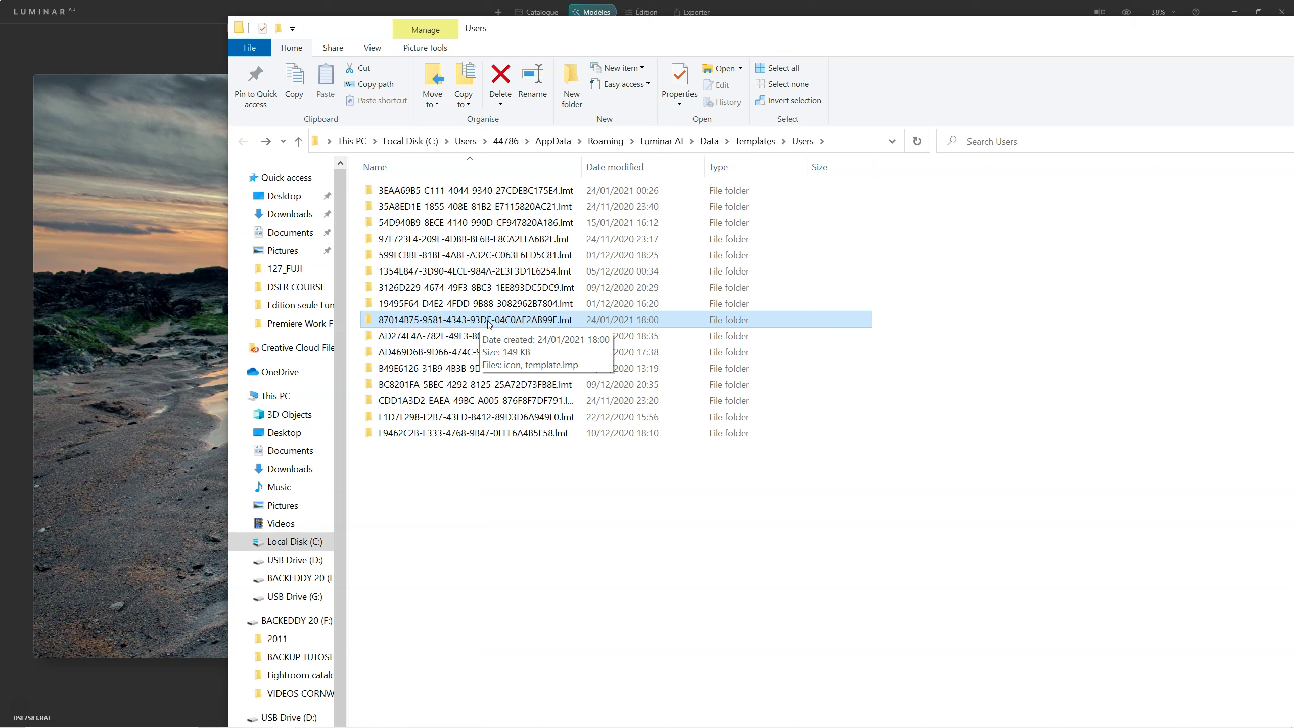
pyautogui.click(503, 327)
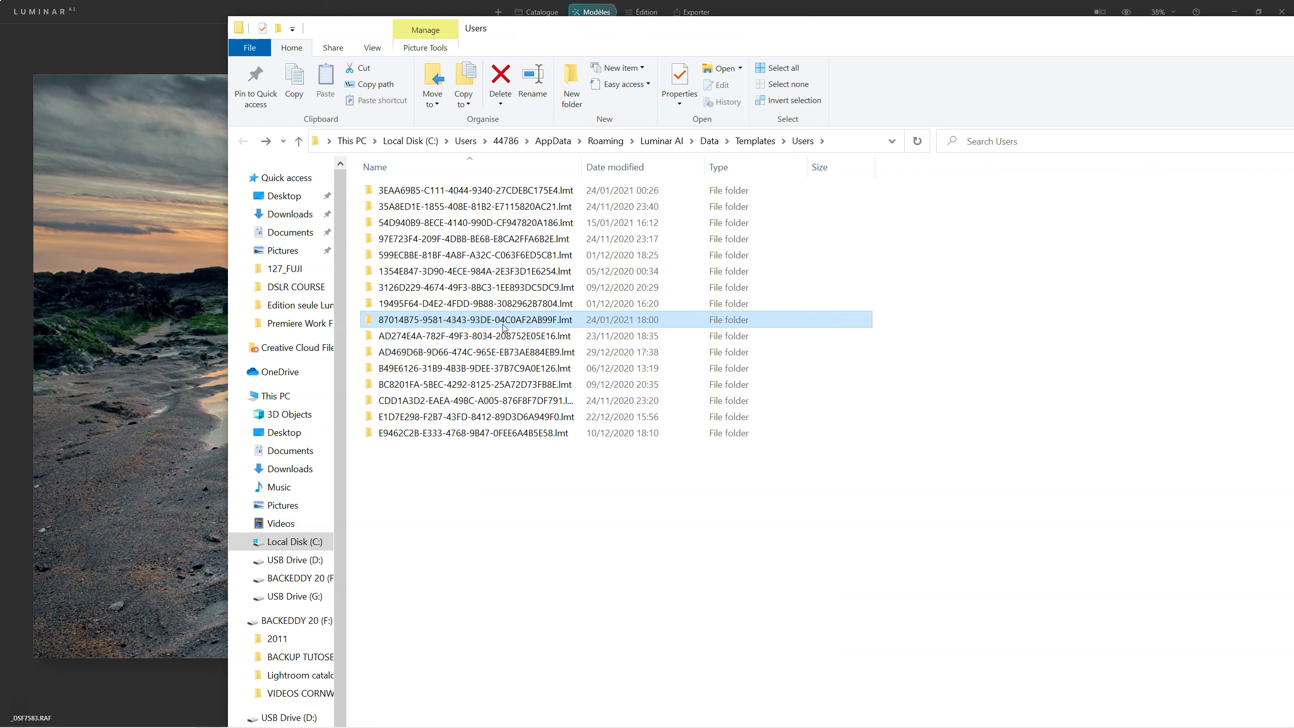
pyautogui.click(1282, 26)
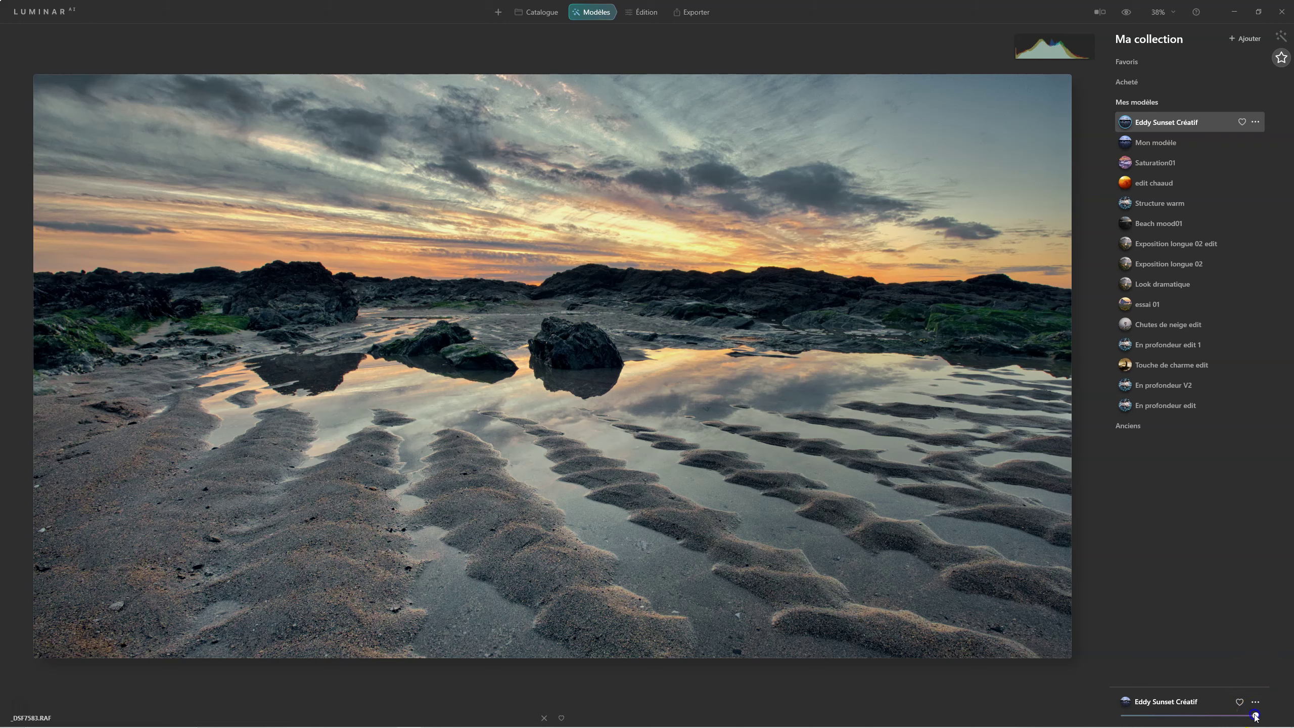
# - Try lowering the Sunset Créatif template's overall strength in stages to about half, and restore it to full strength
pyautogui.moveTo(1255, 717); pyautogui.dragTo(1224, 717)
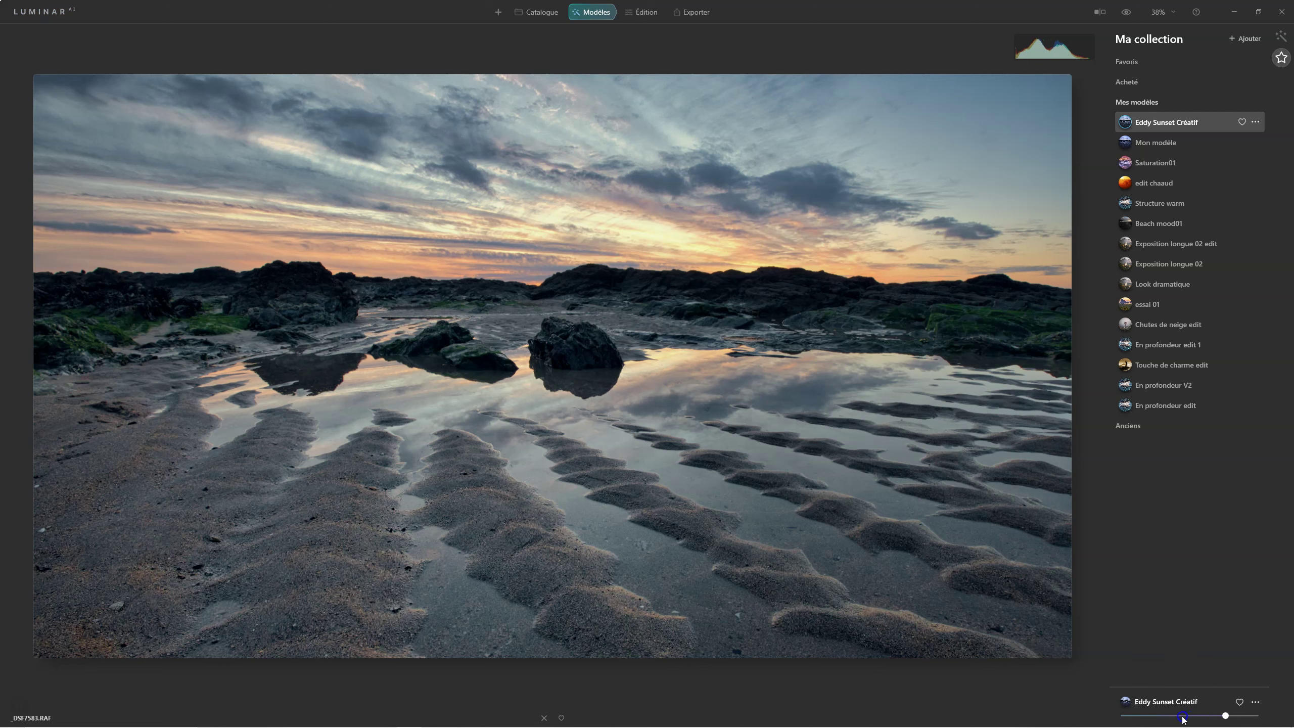
pyautogui.moveTo(1225, 717); pyautogui.dragTo(1187, 717)
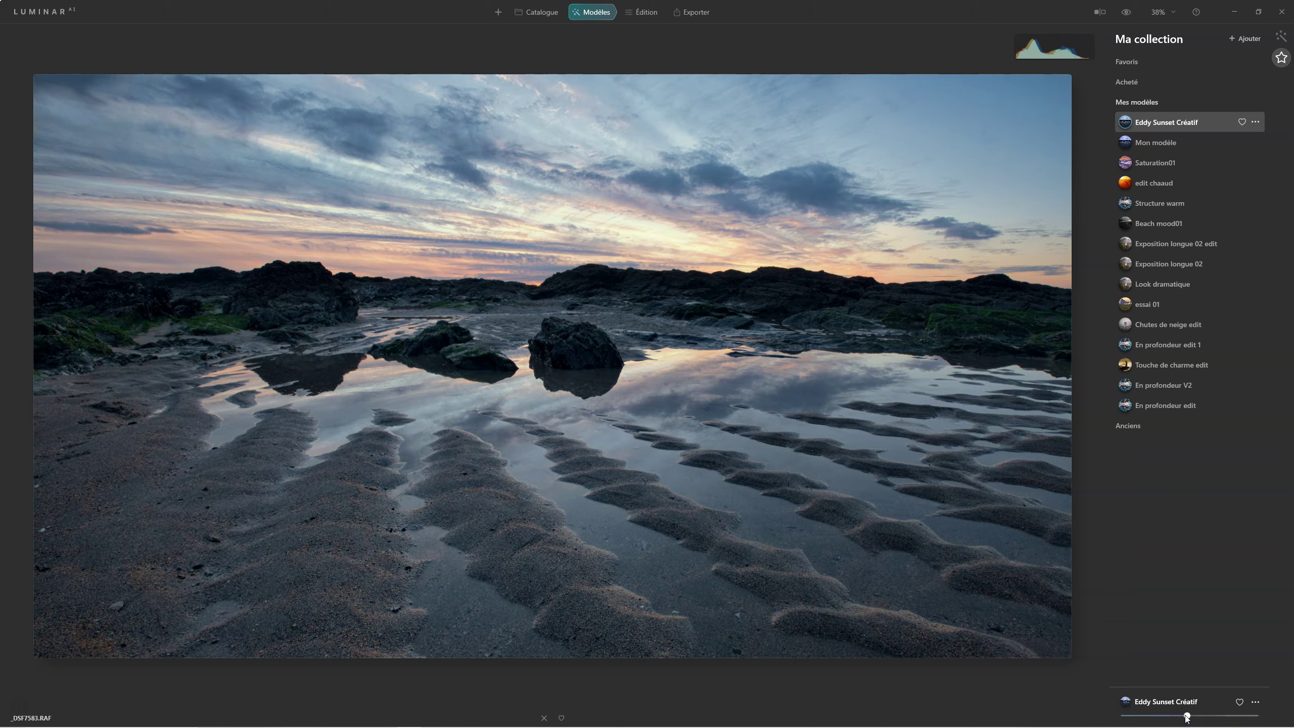
pyautogui.moveTo(1187, 717); pyautogui.dragTo(1255, 715)
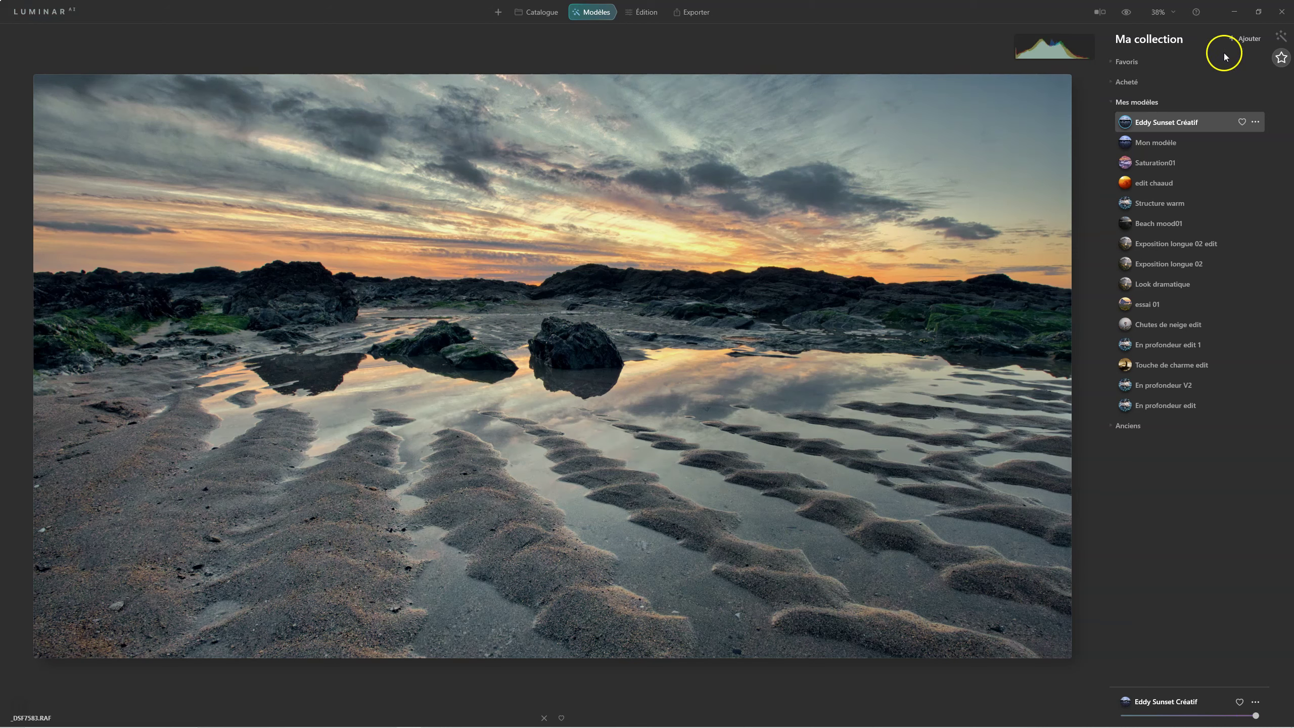
# - Mark the Sunset Créatif template as a favourite, and compare the finished photo with the original twice
pyautogui.click(1240, 123)
pyautogui.click(1130, 63)
pyautogui.click(1127, 11)
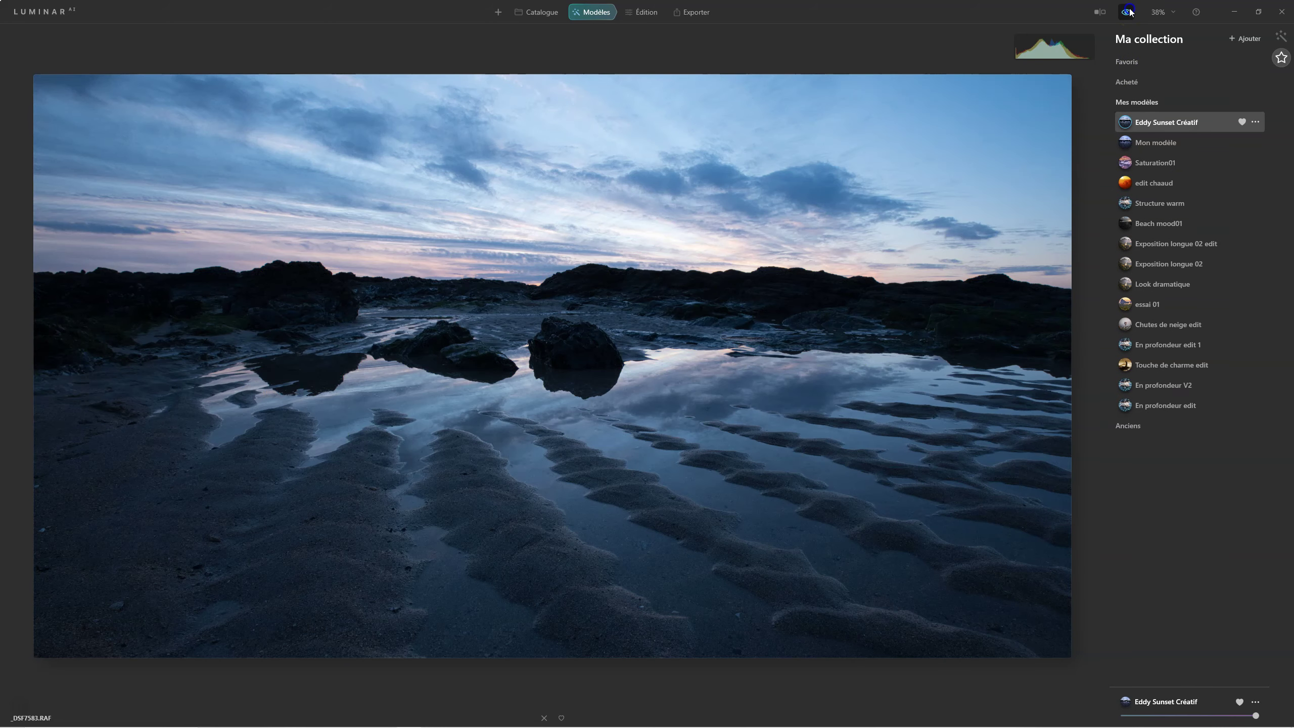
pyautogui.click(1126, 11)
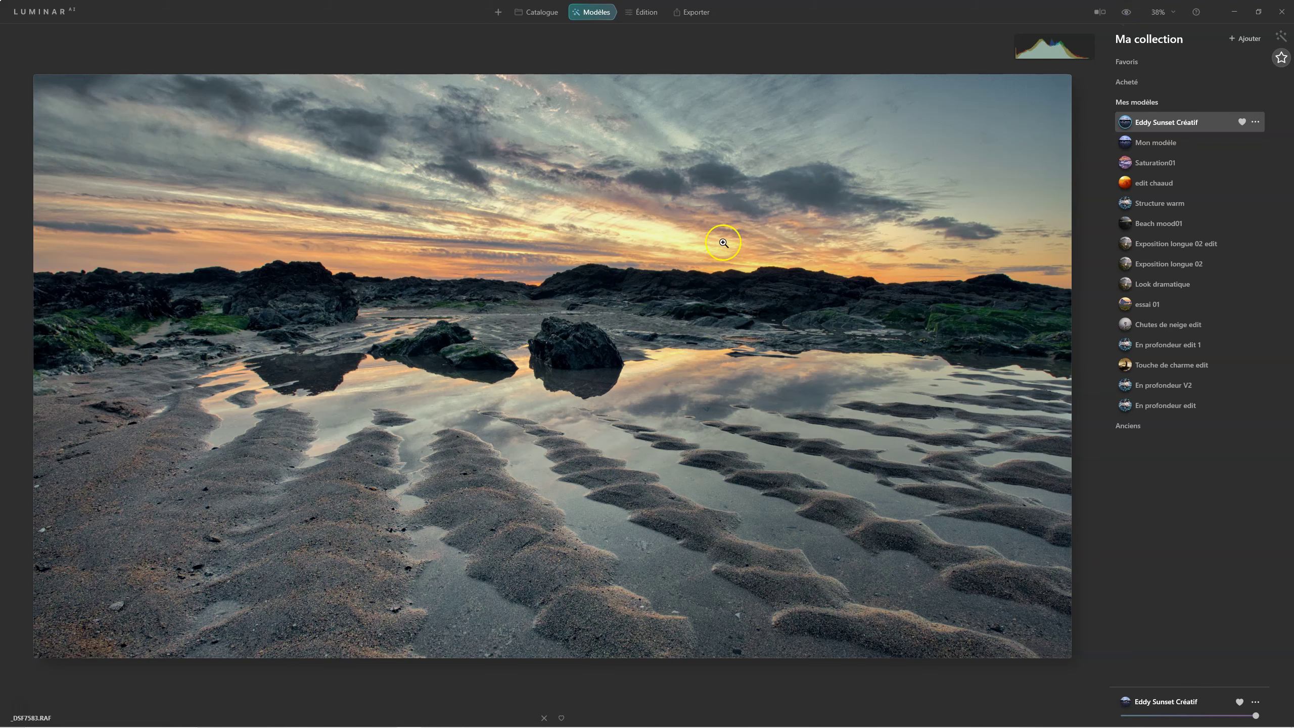
pyautogui.click(1124, 12)
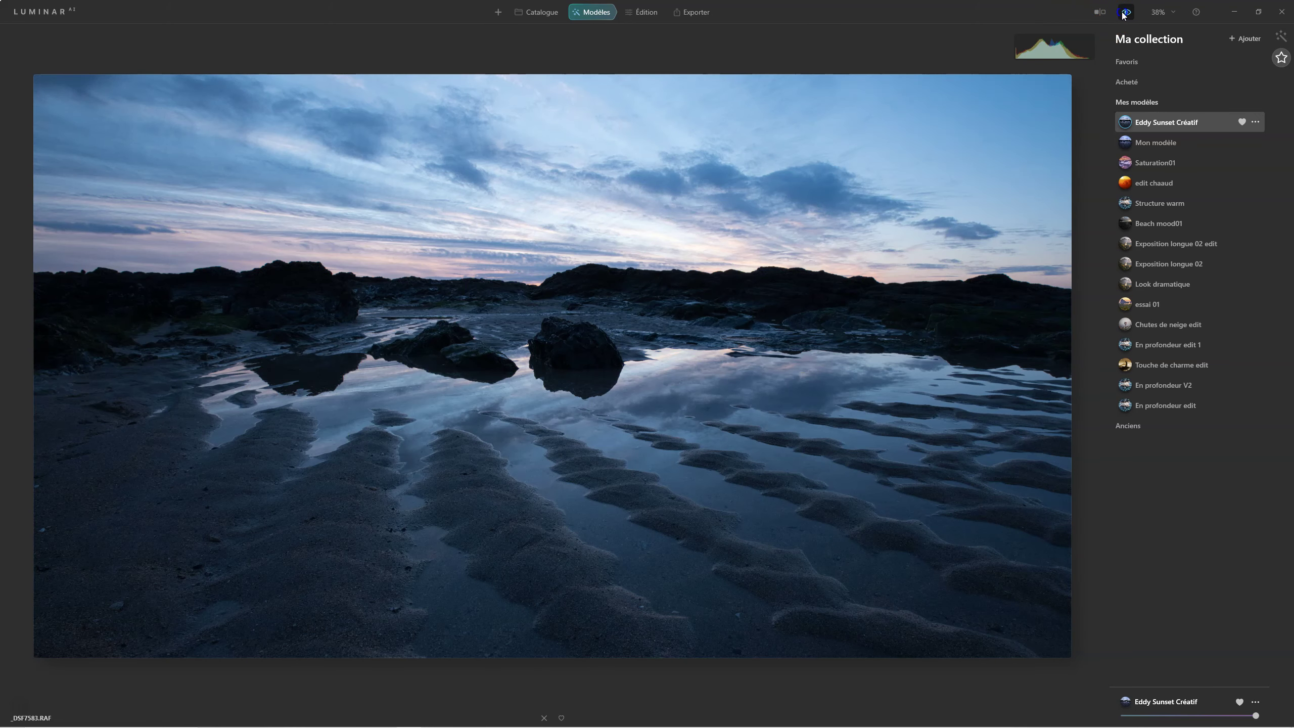
pyautogui.click(1125, 12)
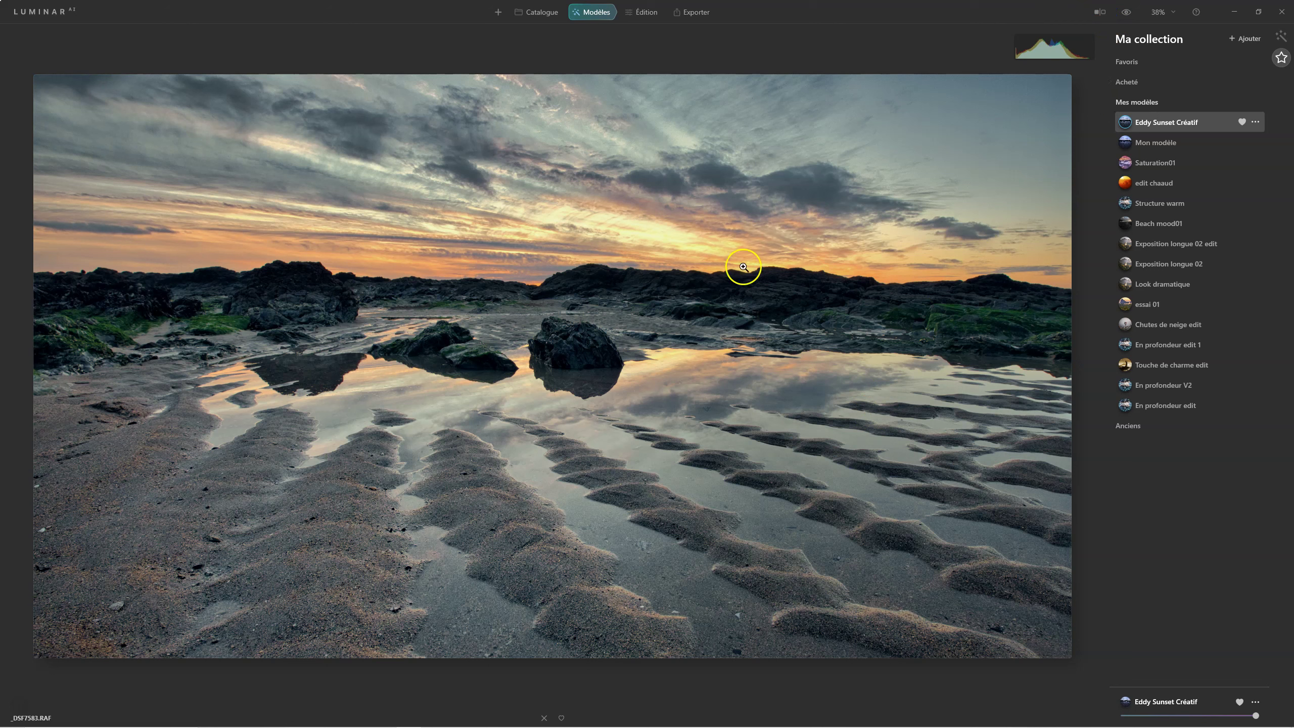